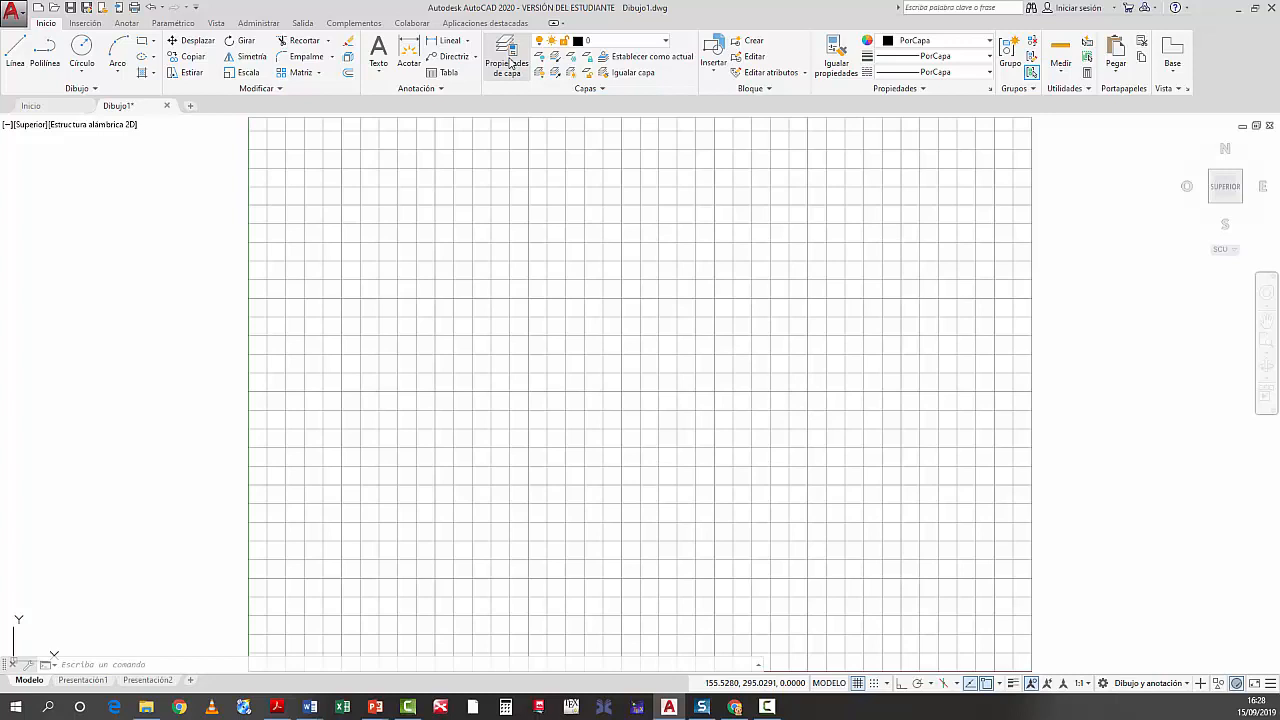
Open the layer properties manager and create a new layer named CapaA
{"action": "left_click", "coordinate": [510, 63]}
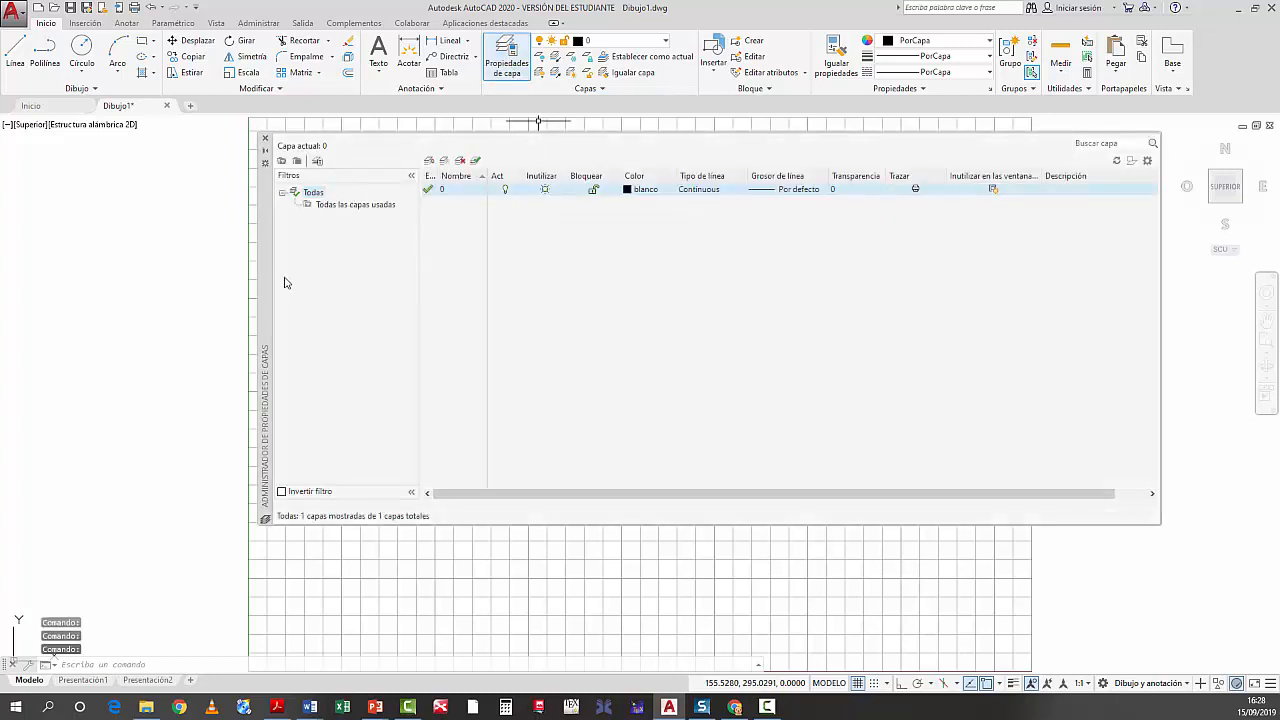
{"action": "left_click_drag", "start_coordinate": [268, 280], "coordinate": [216, 283]}
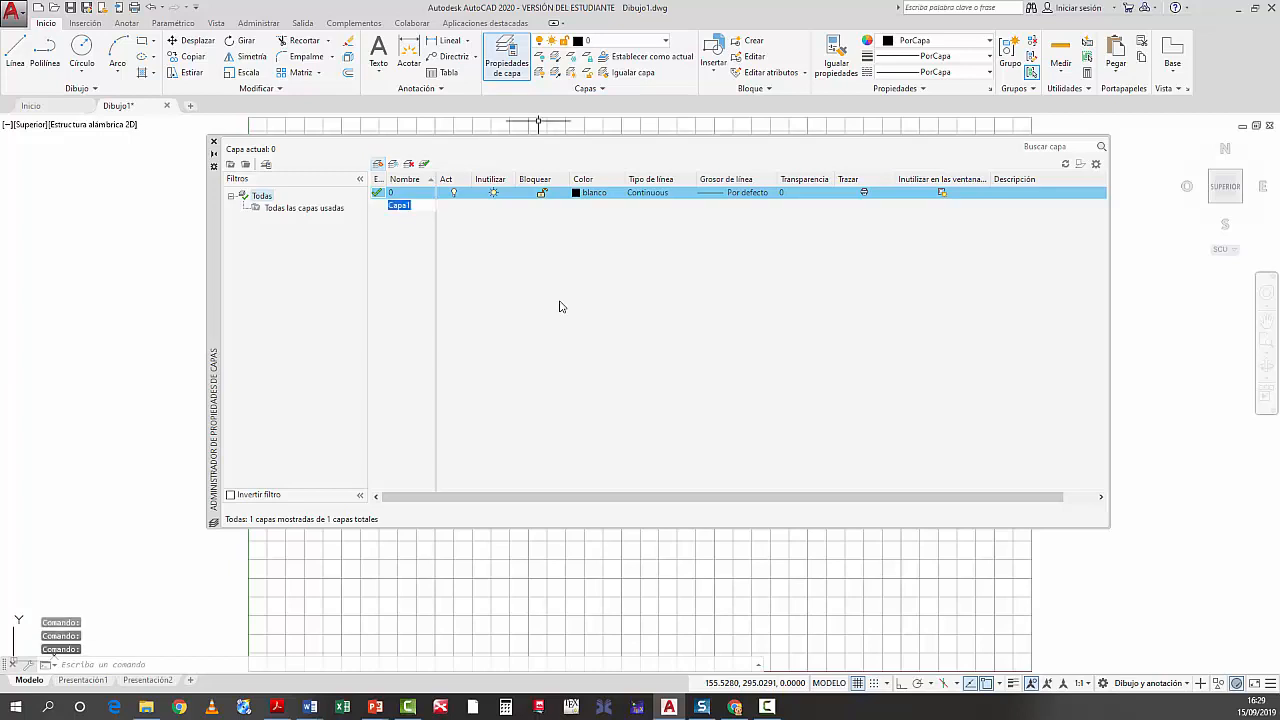
{"action": "left_click", "coordinate": [417, 203]}
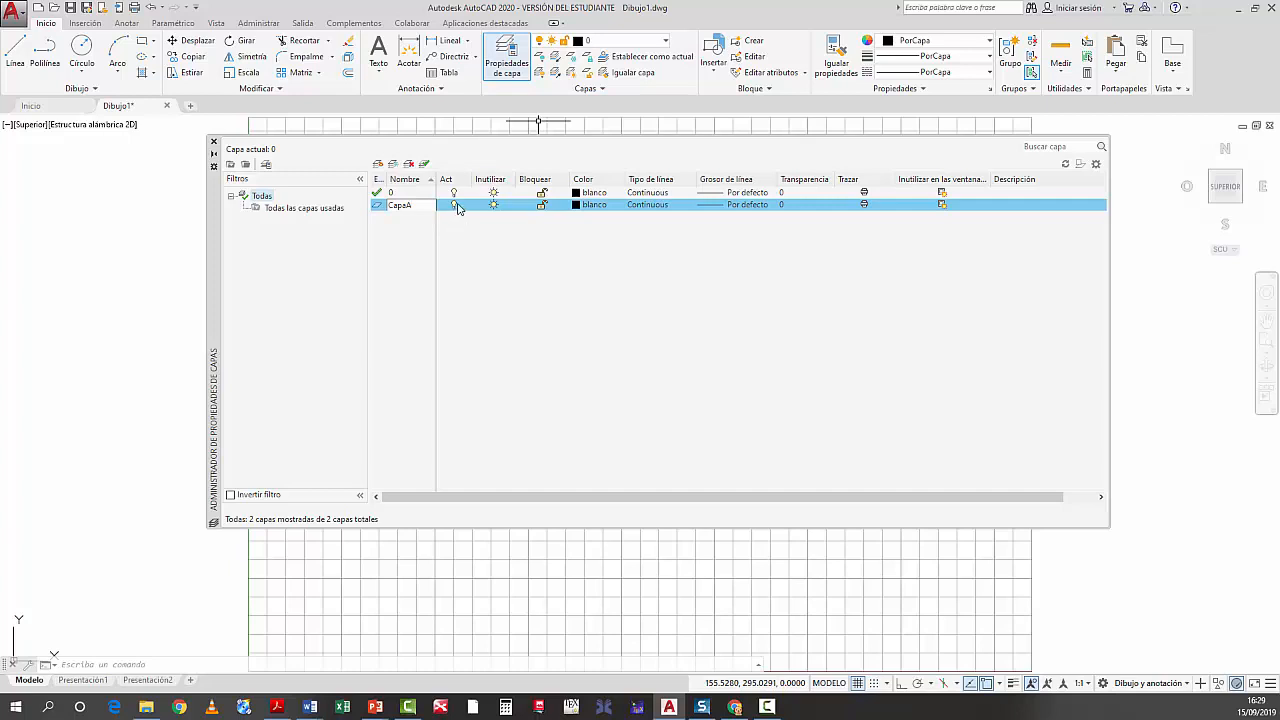
Set the colour of layer CapaA to index colour 10 (red)
{"action": "left_click", "coordinate": [577, 206]}
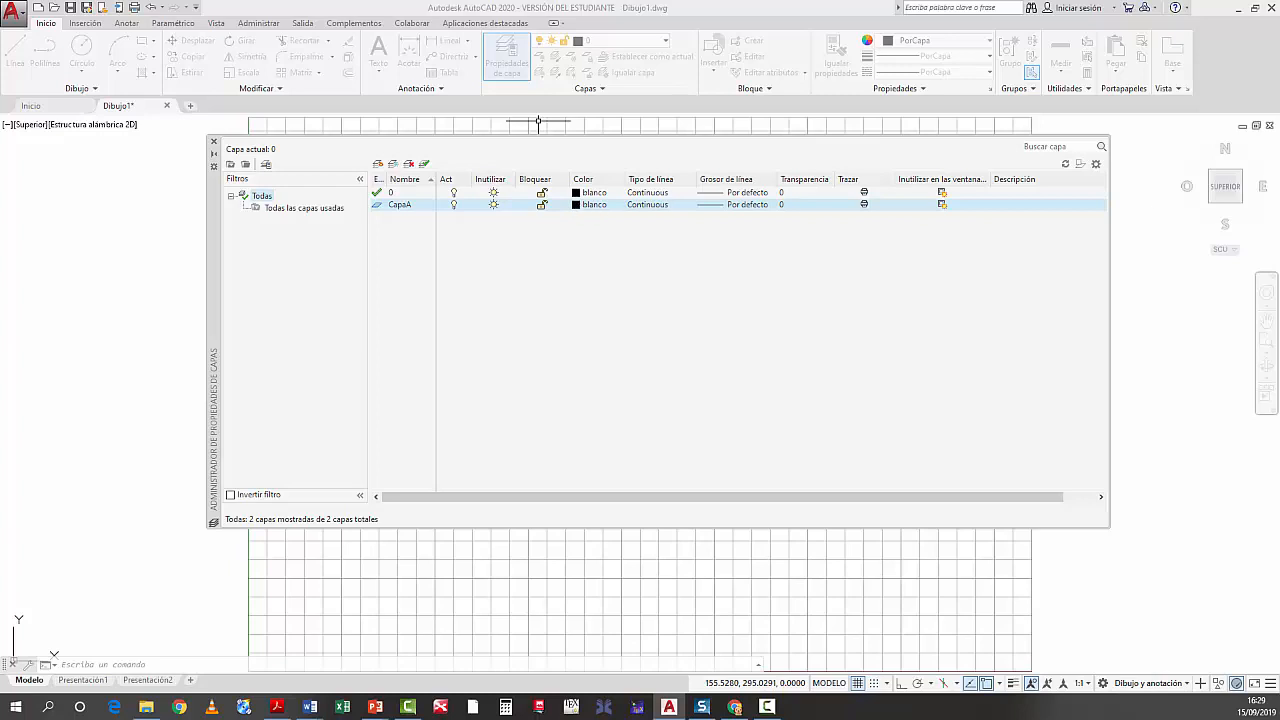
{"action": "left_click", "coordinate": [595, 204]}
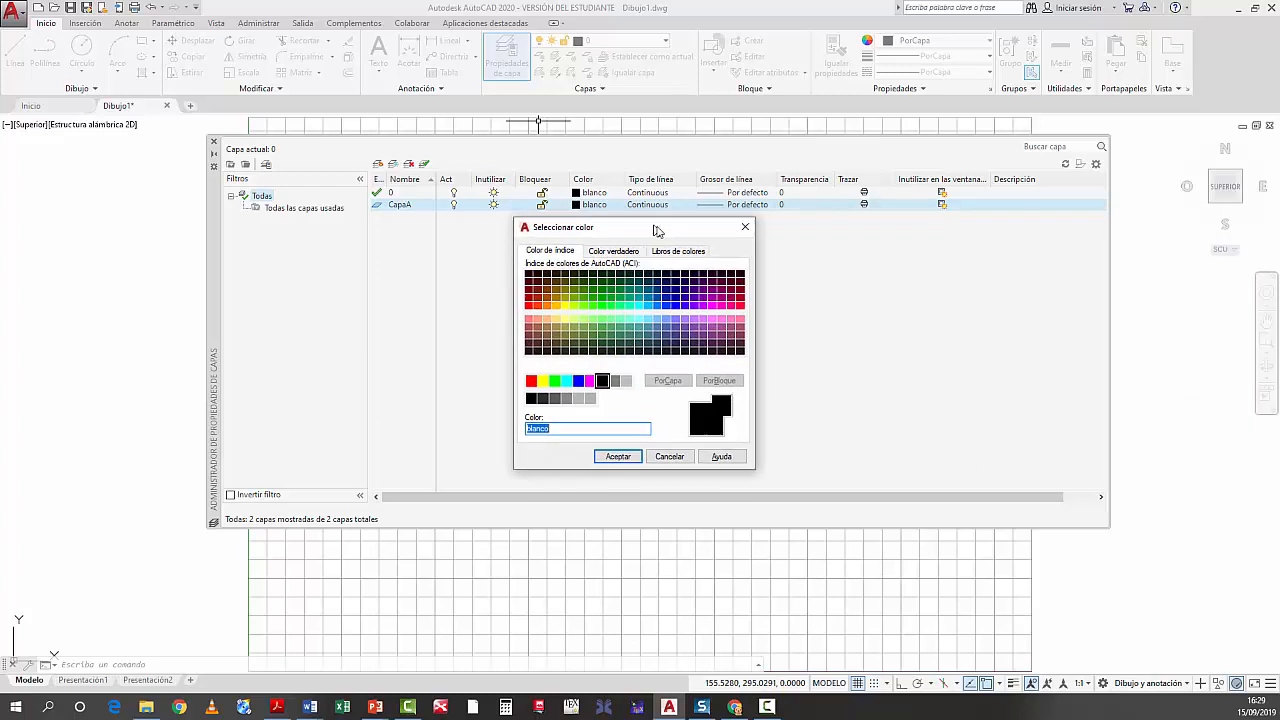
{"action": "left_click_drag", "start_coordinate": [657, 232], "coordinate": [713, 233]}
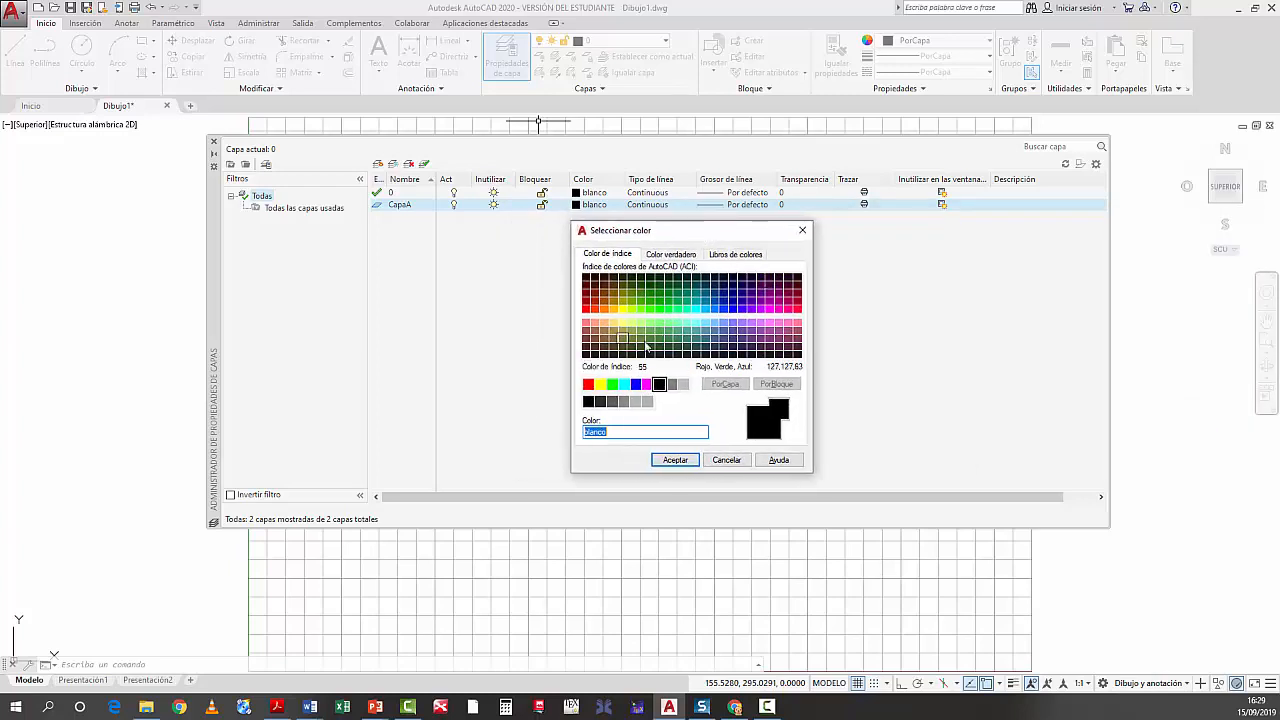
{"action": "left_click", "coordinate": [586, 310]}
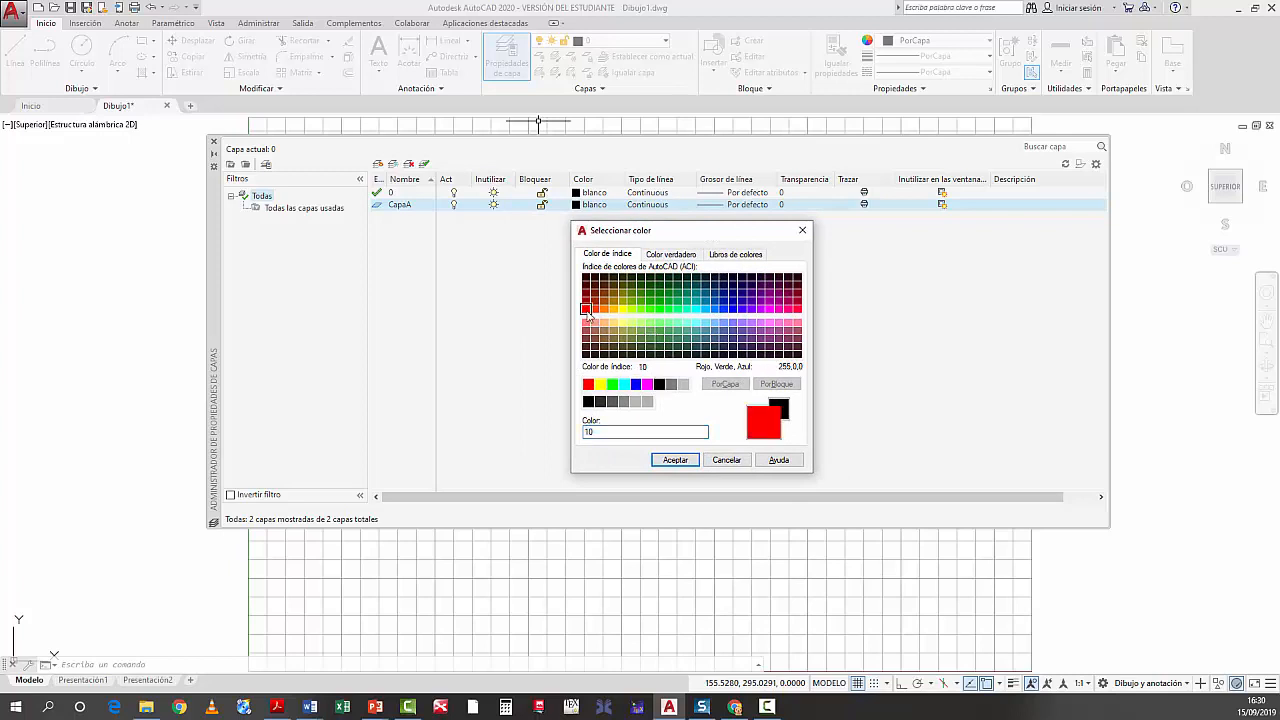
{"action": "left_click", "coordinate": [675, 460]}
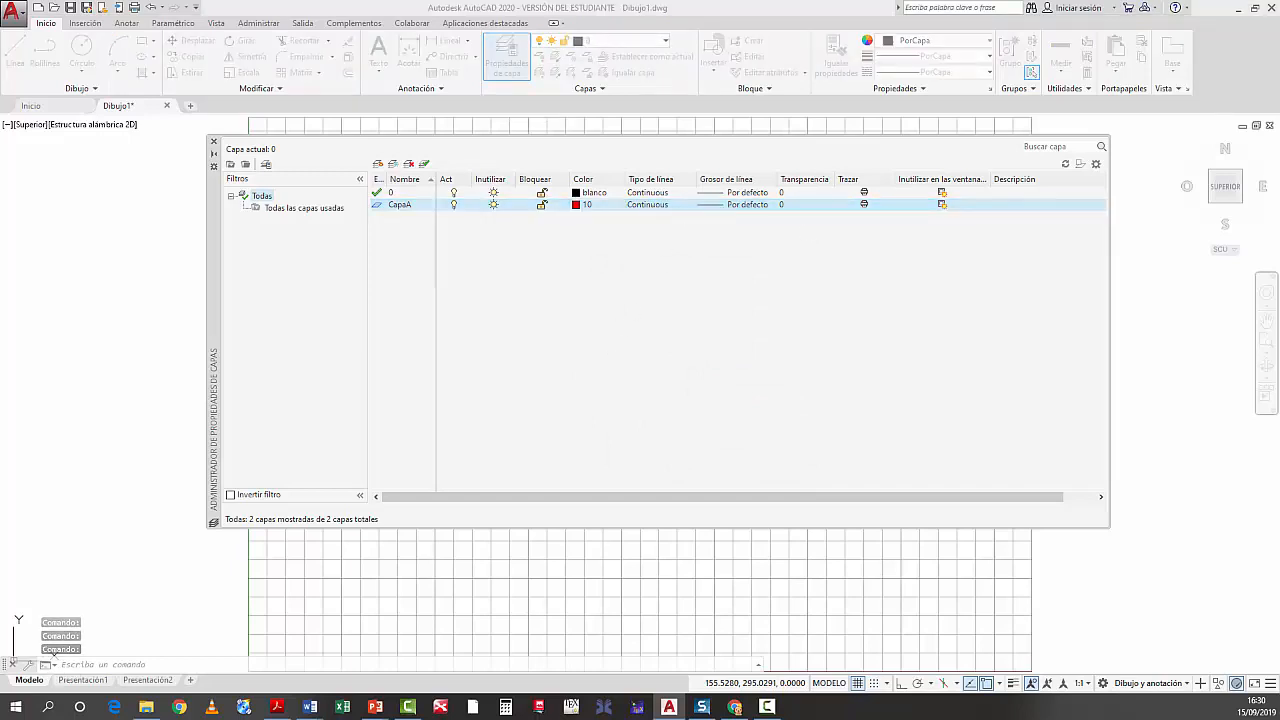
Load the dotted ISO linetype ACAD_ISO07W100 from acadiso.lin while choosing CapaA's linetype
{"action": "left_click_drag", "start_coordinate": [1279, 290], "coordinate": [725, 262]}
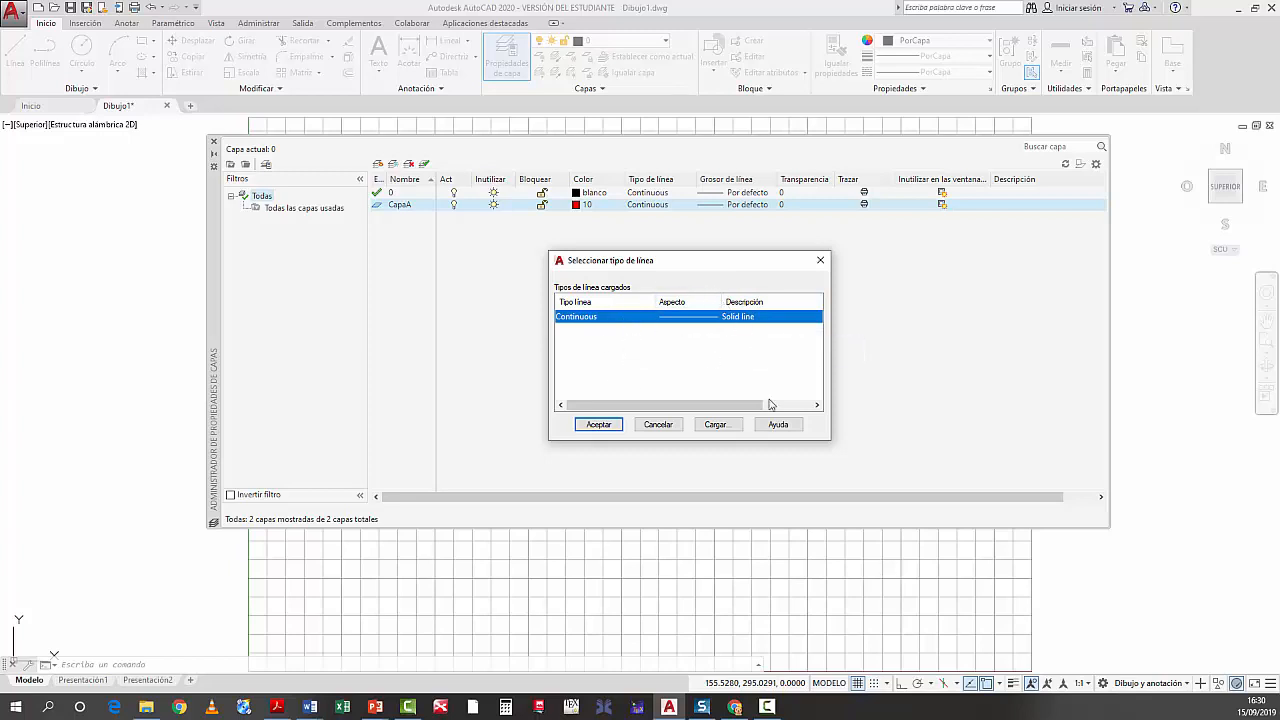
{"action": "left_click", "coordinate": [720, 425]}
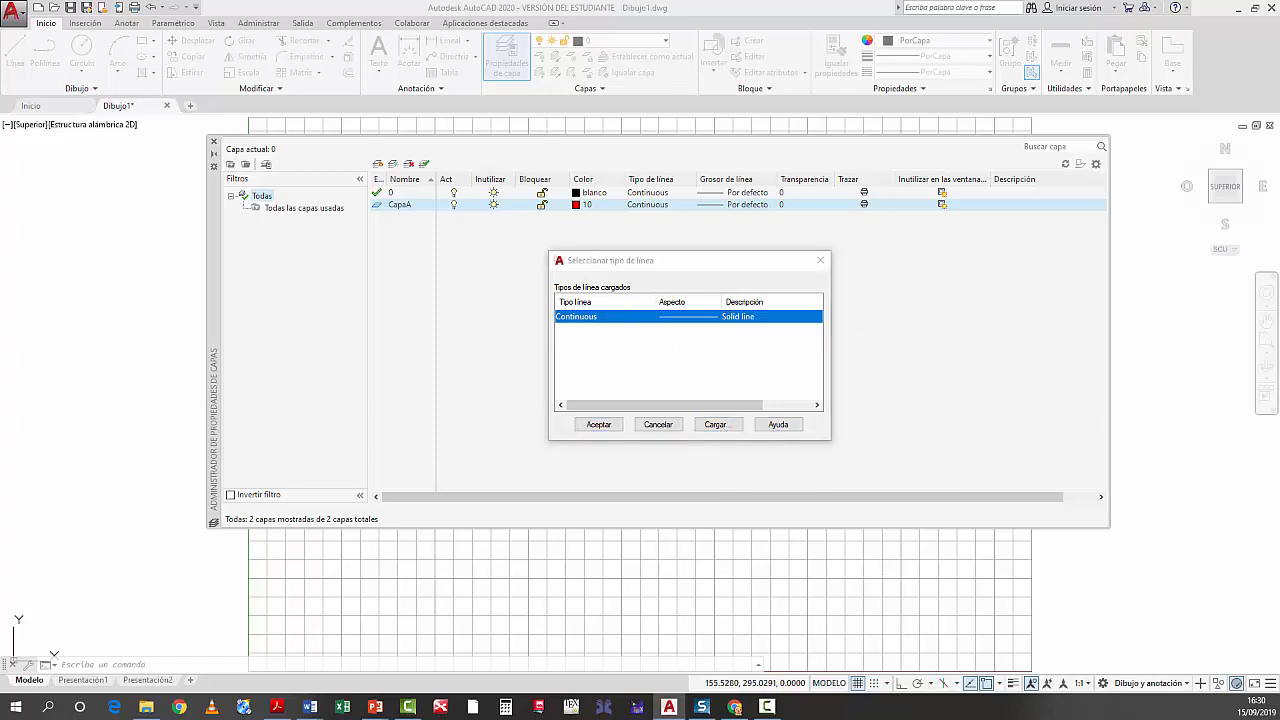
{"action": "left_click_drag", "start_coordinate": [662, 210], "coordinate": [831, 241]}
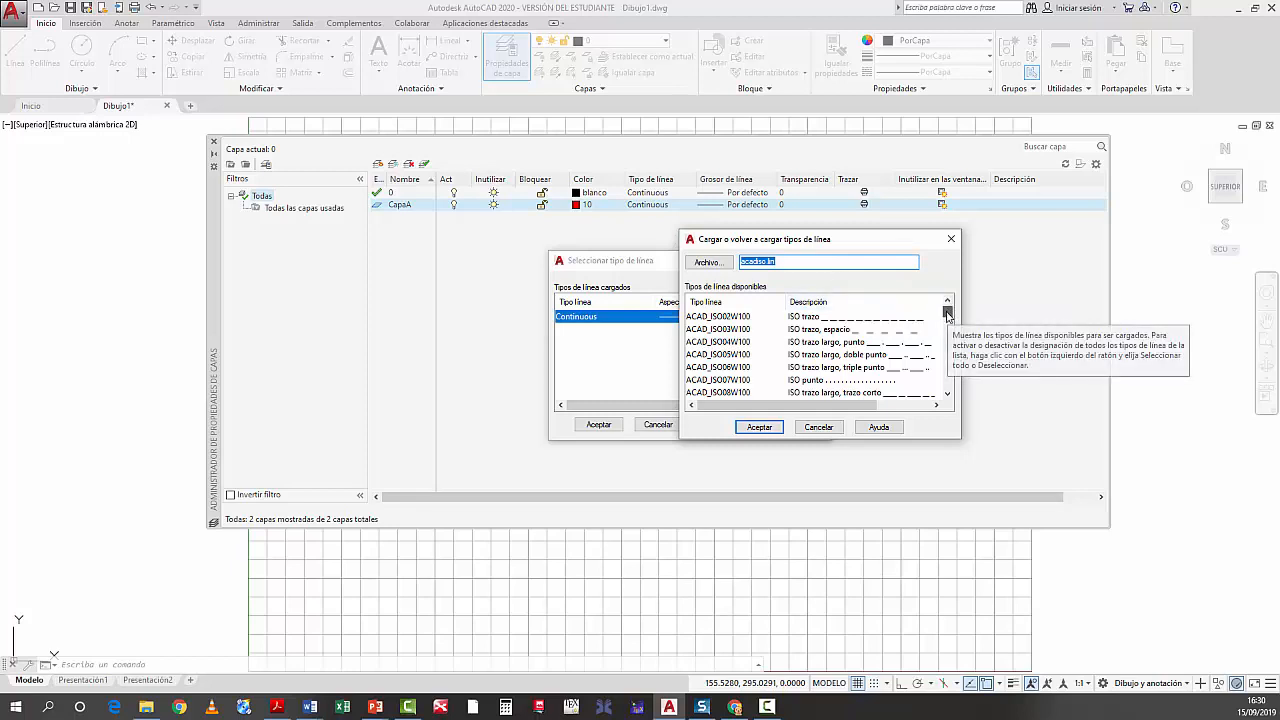
{"action": "left_click_drag", "start_coordinate": [947, 311], "coordinate": [945, 314]}
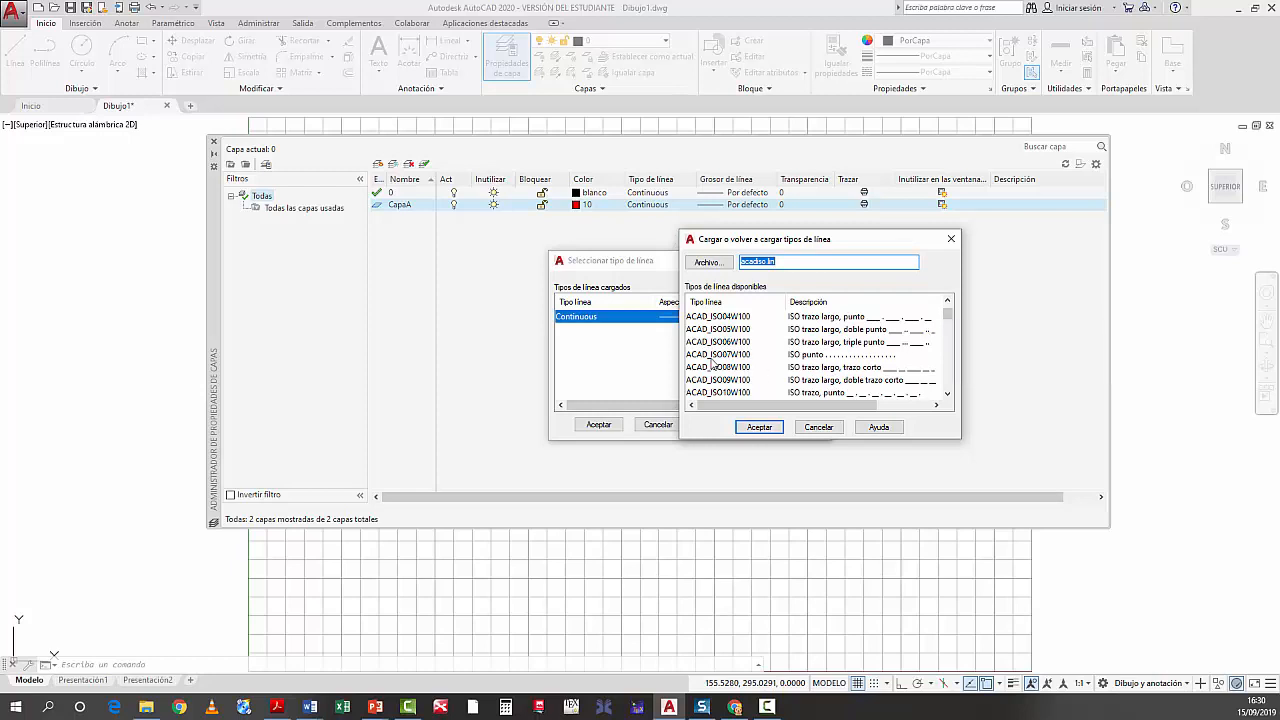
{"action": "left_click", "coordinate": [734, 356]}
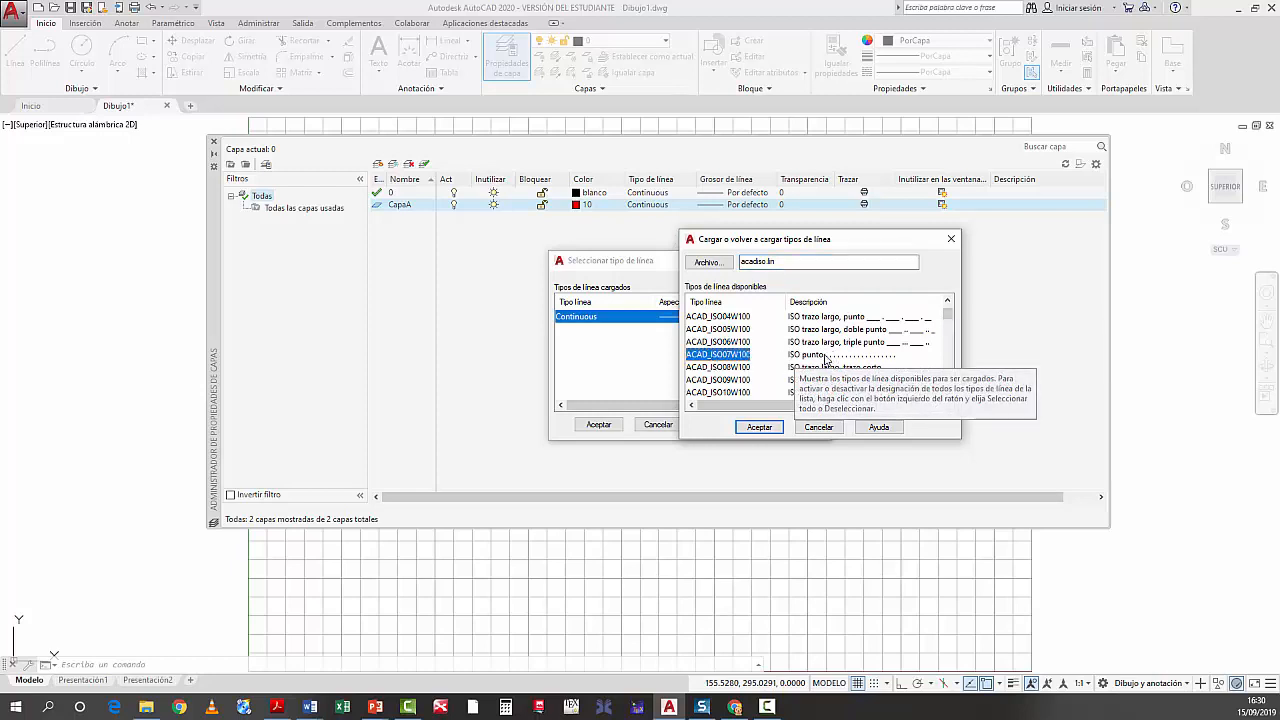
{"action": "left_click", "coordinate": [759, 427]}
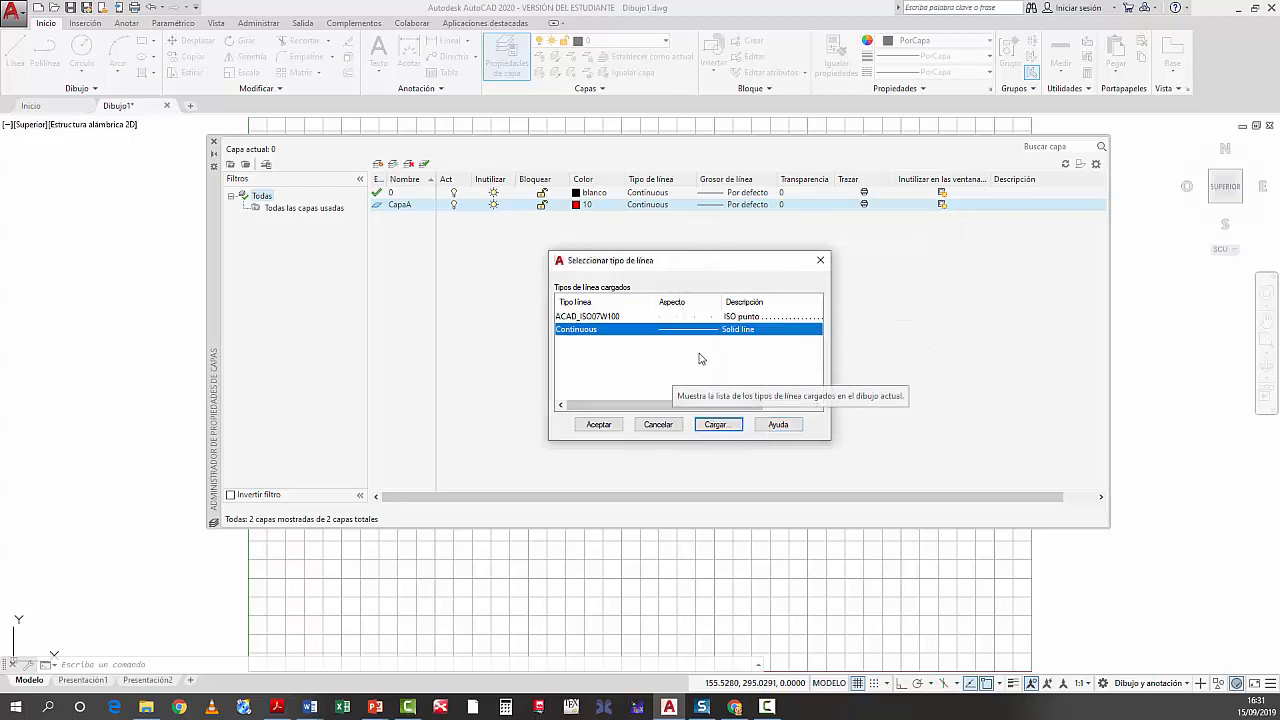
Assign the loaded ACAD_ISO07W100 linetype to layer CapaA
{"action": "left_click", "coordinate": [584, 317]}
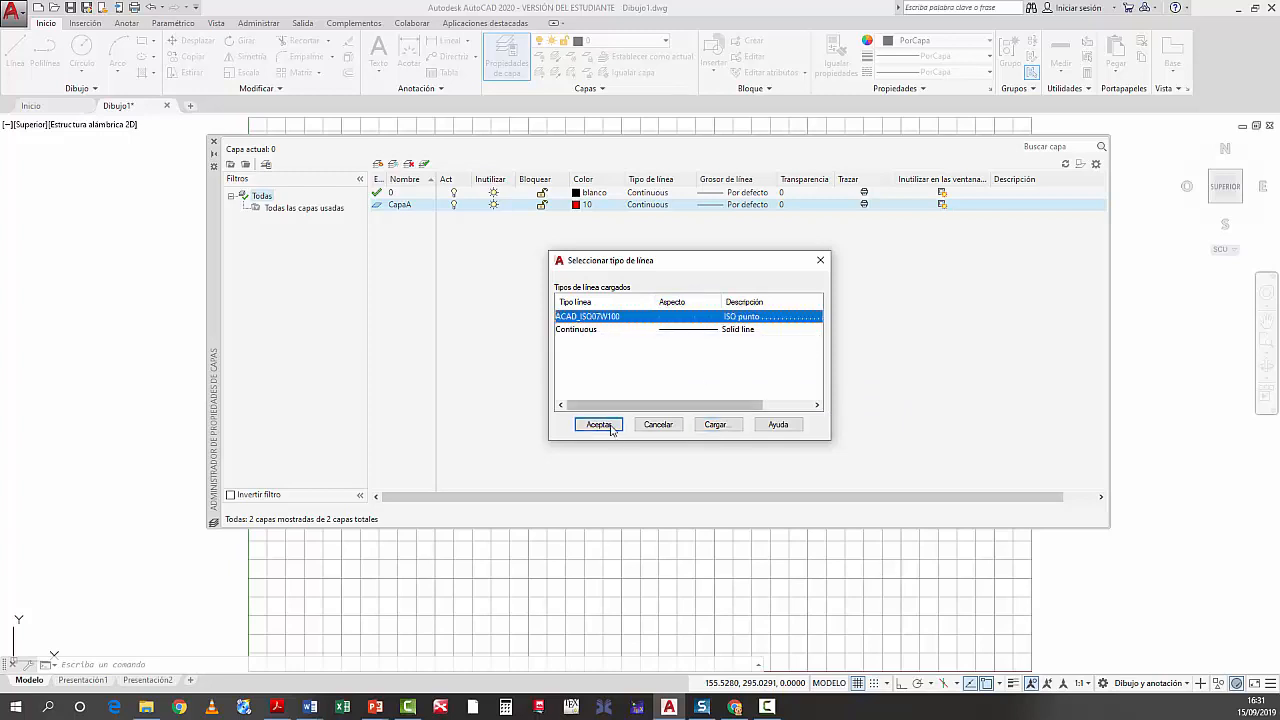
{"action": "left_click", "coordinate": [588, 330]}
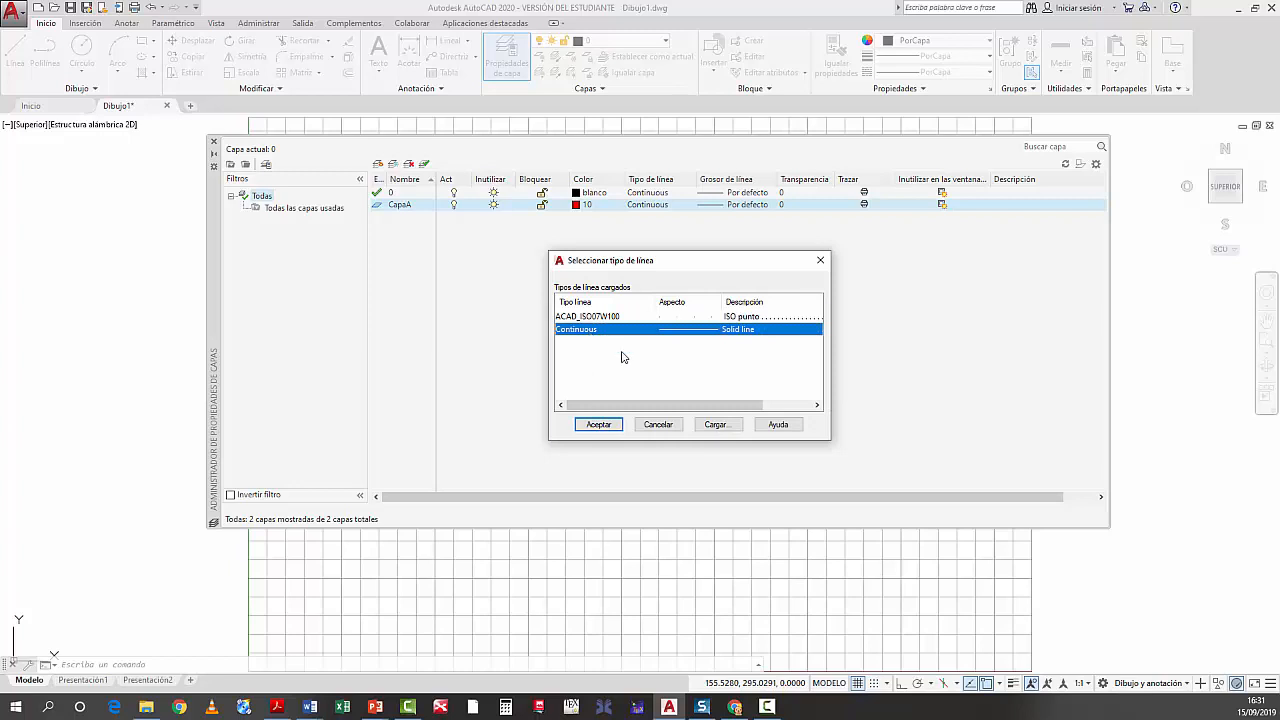
{"action": "left_click", "coordinate": [590, 318]}
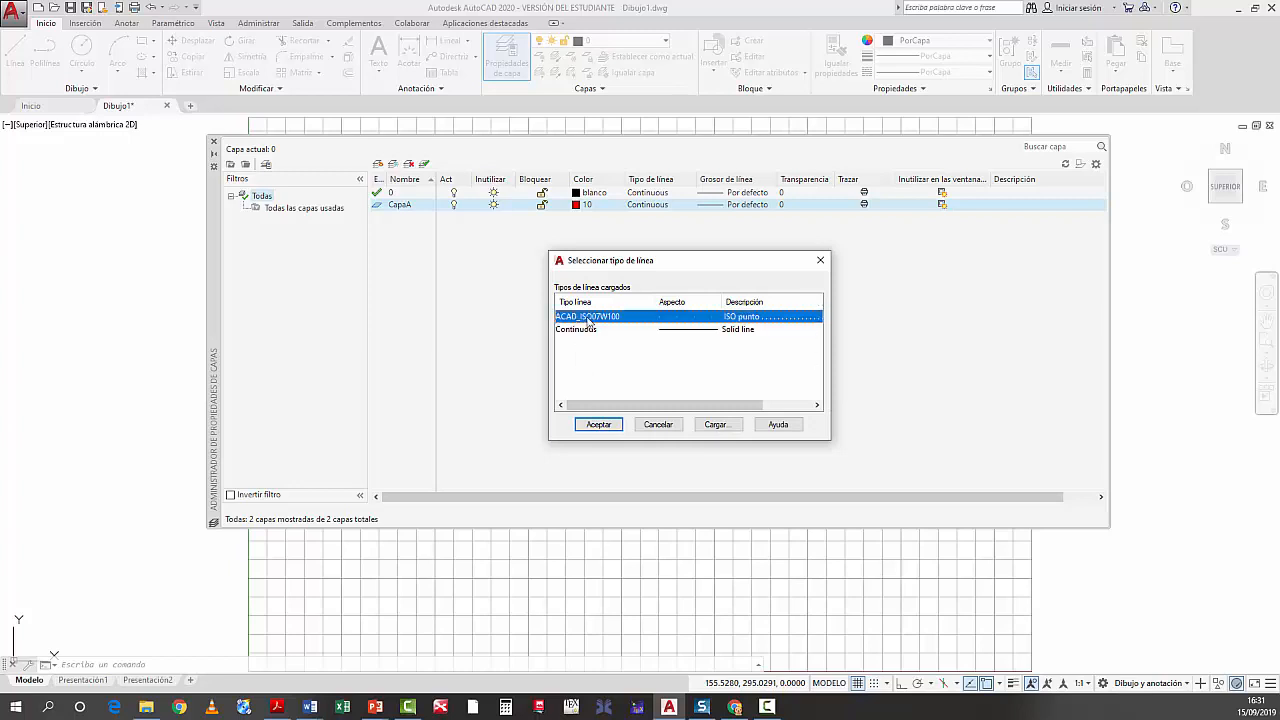
{"action": "left_click", "coordinate": [599, 425]}
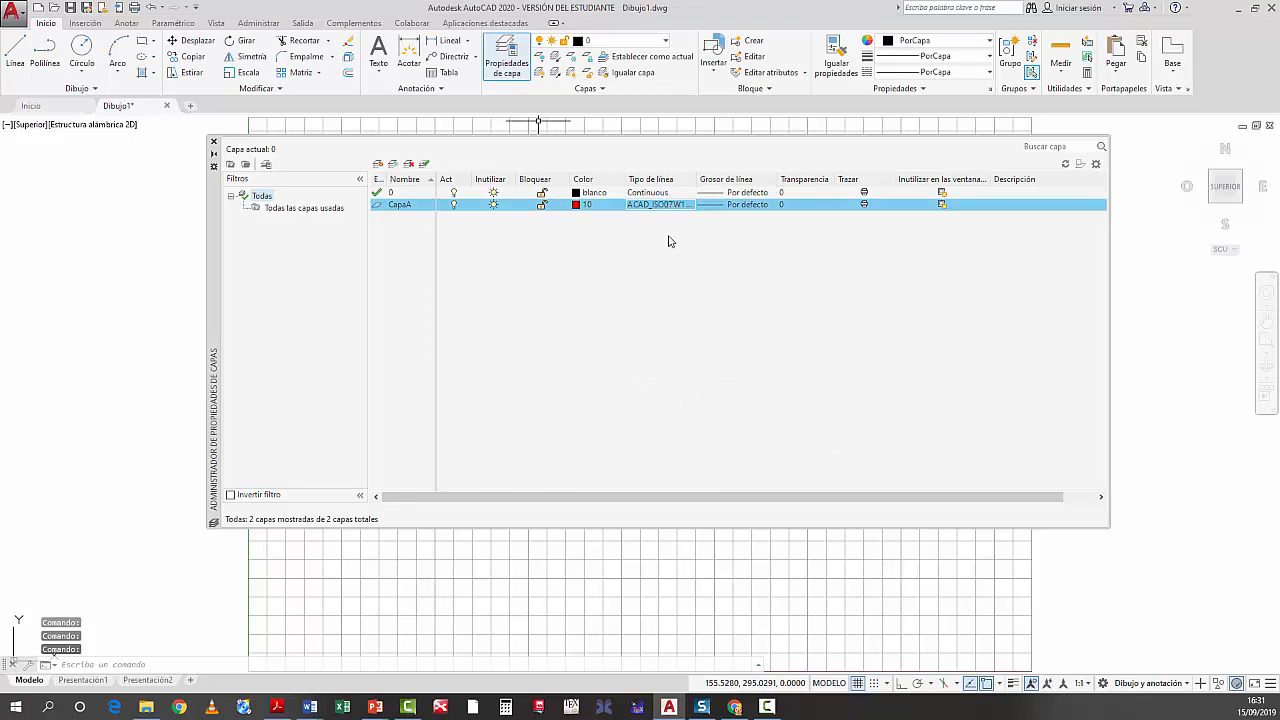
Set the lineweight of layer CapaA to 0.30 mm
{"action": "left_click", "coordinate": [727, 210]}
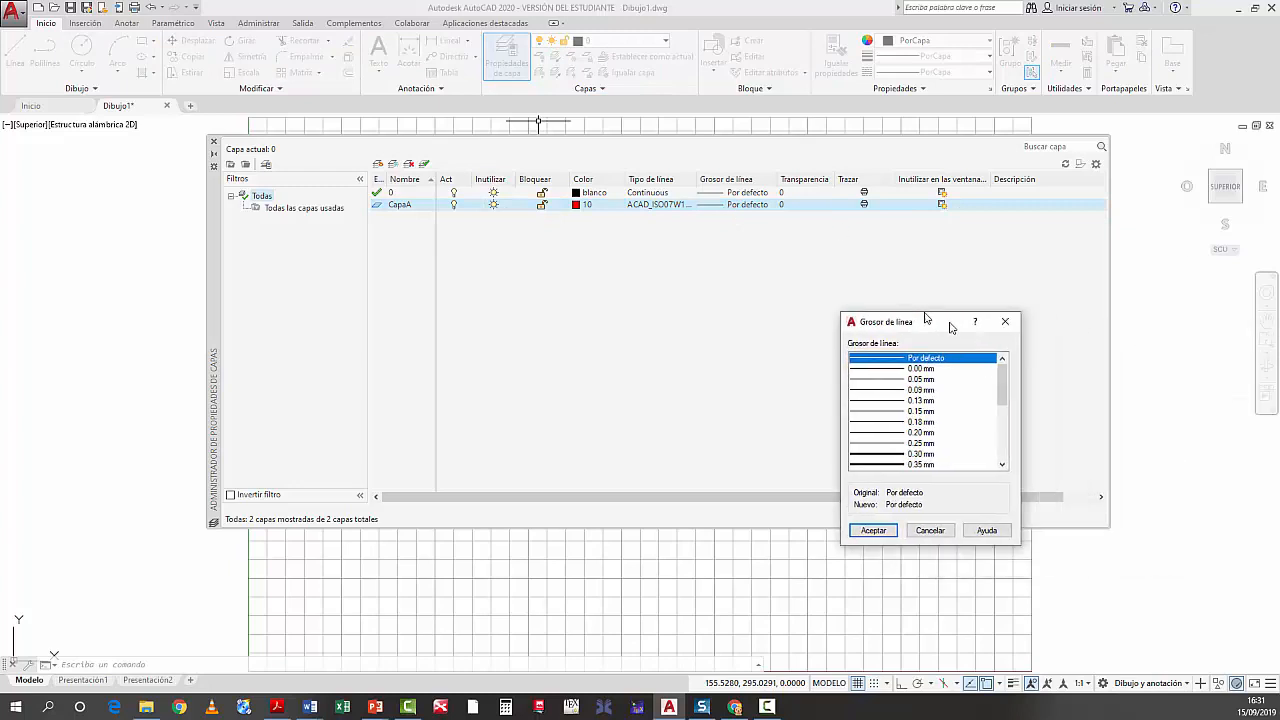
{"action": "left_click", "coordinate": [723, 389]}
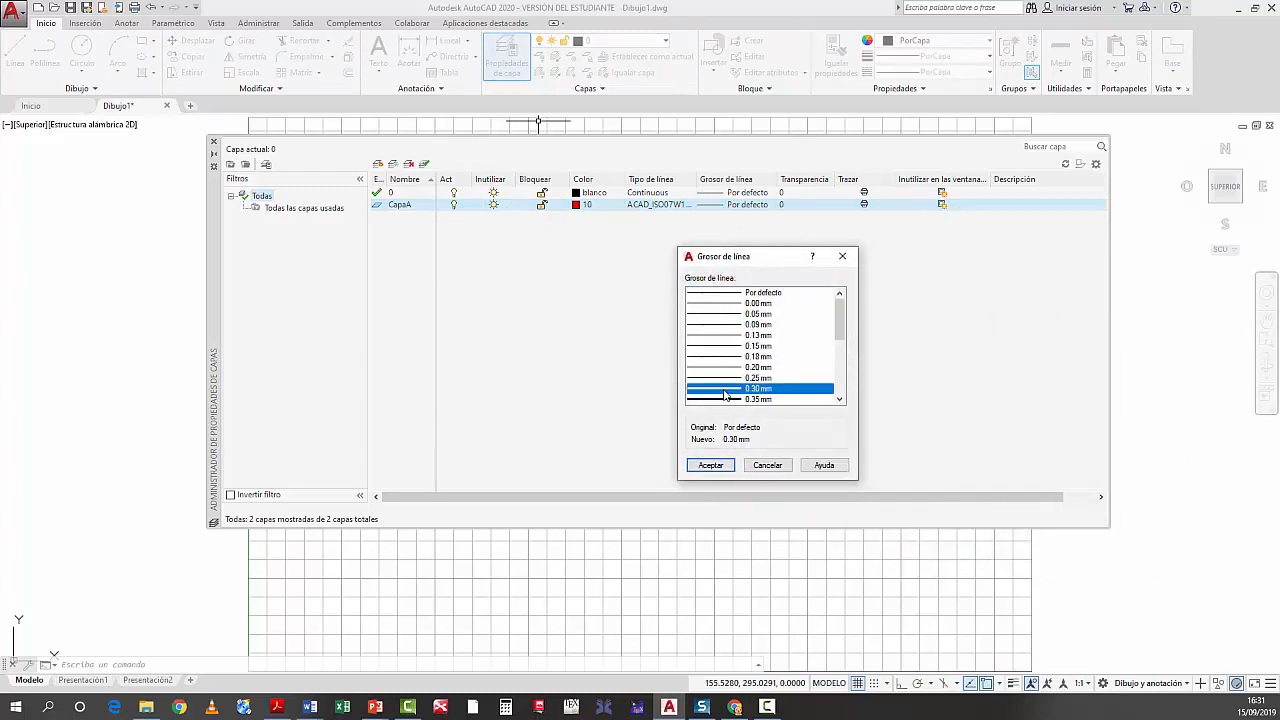
{"action": "left_click", "coordinate": [711, 466]}
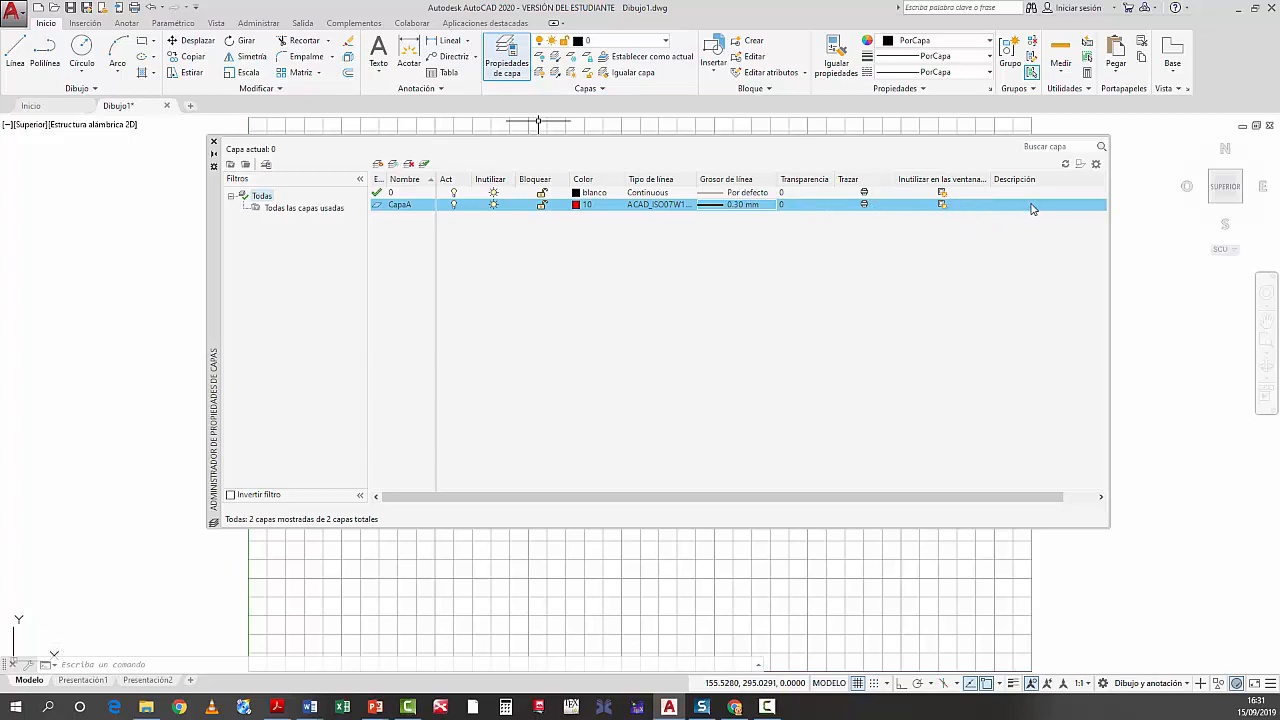
Create a second new layer named CapaB and set its colour to index colour 170 (blue)
{"action": "left_click", "coordinate": [378, 165]}
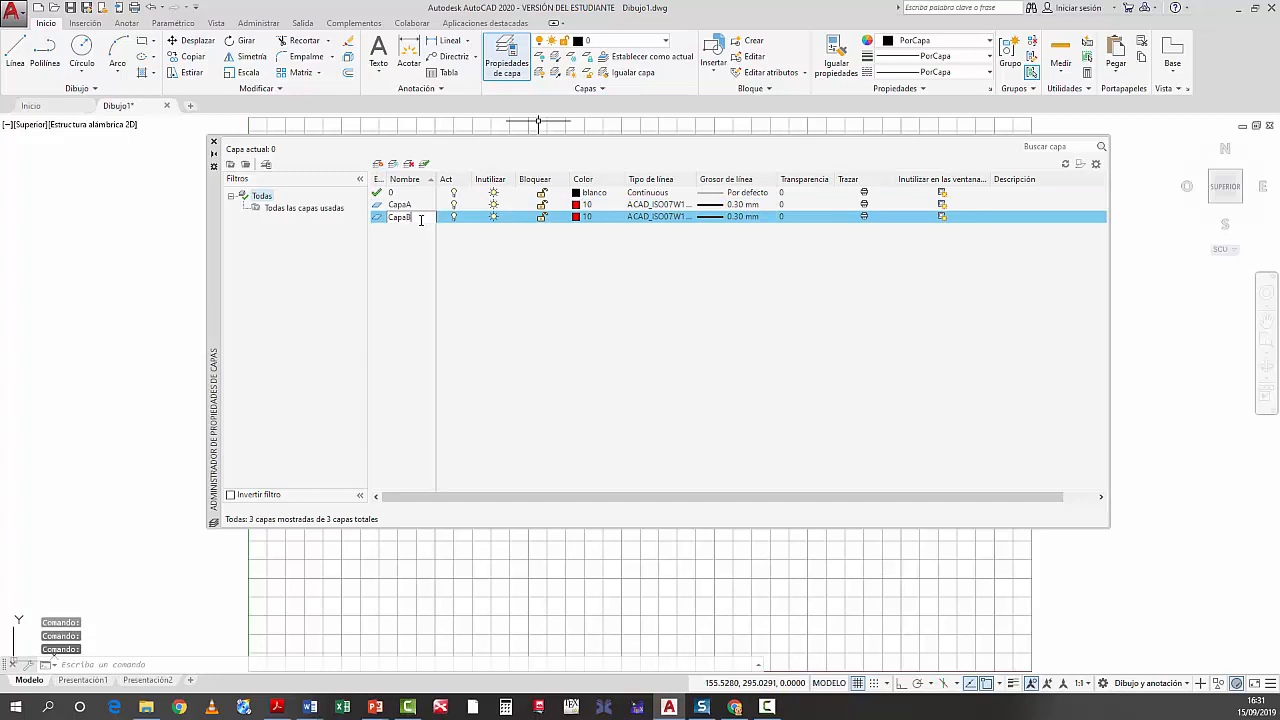
{"action": "left_click", "coordinate": [575, 219]}
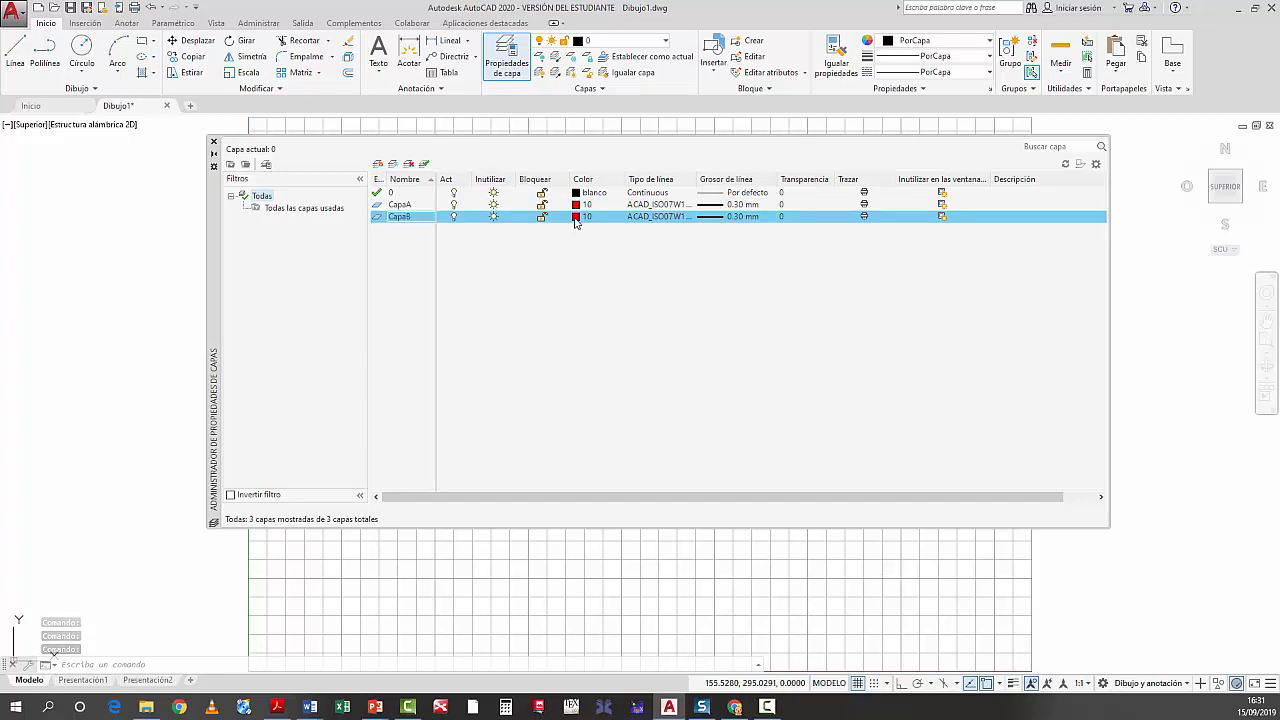
{"action": "left_click", "coordinate": [575, 219]}
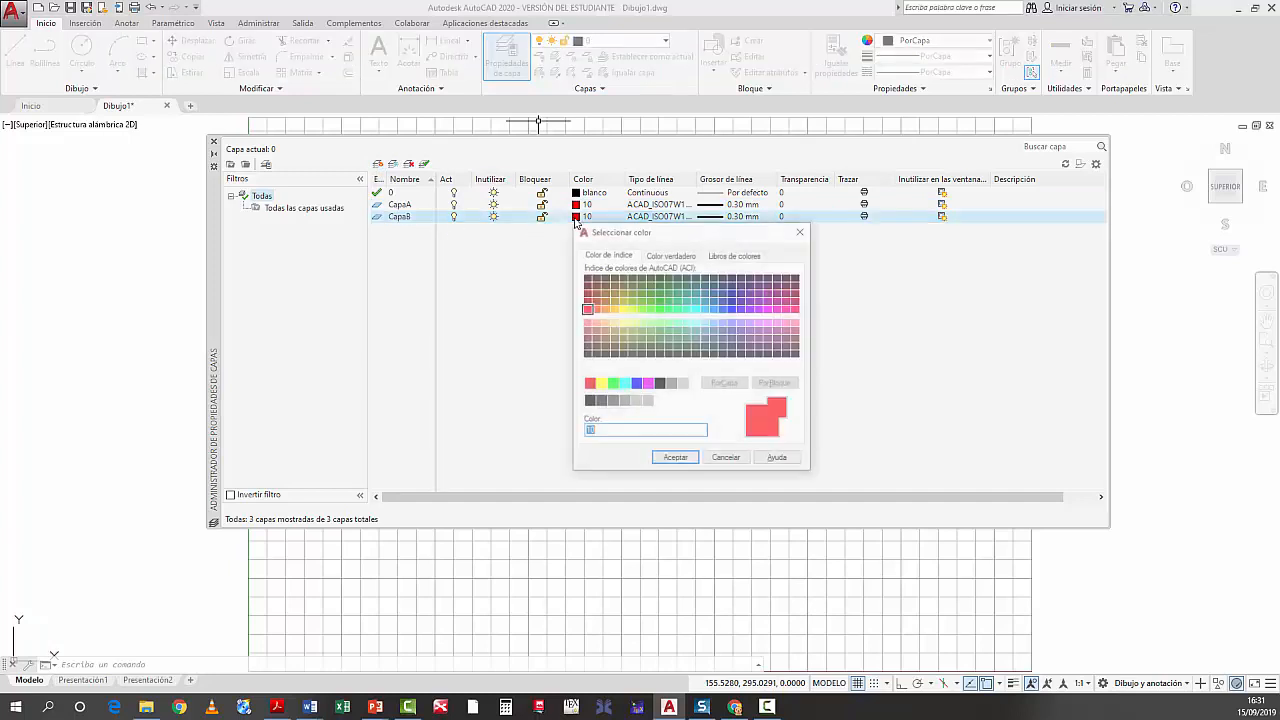
{"action": "left_click", "coordinate": [733, 310]}
{"action": "left_click", "coordinate": [675, 459]}
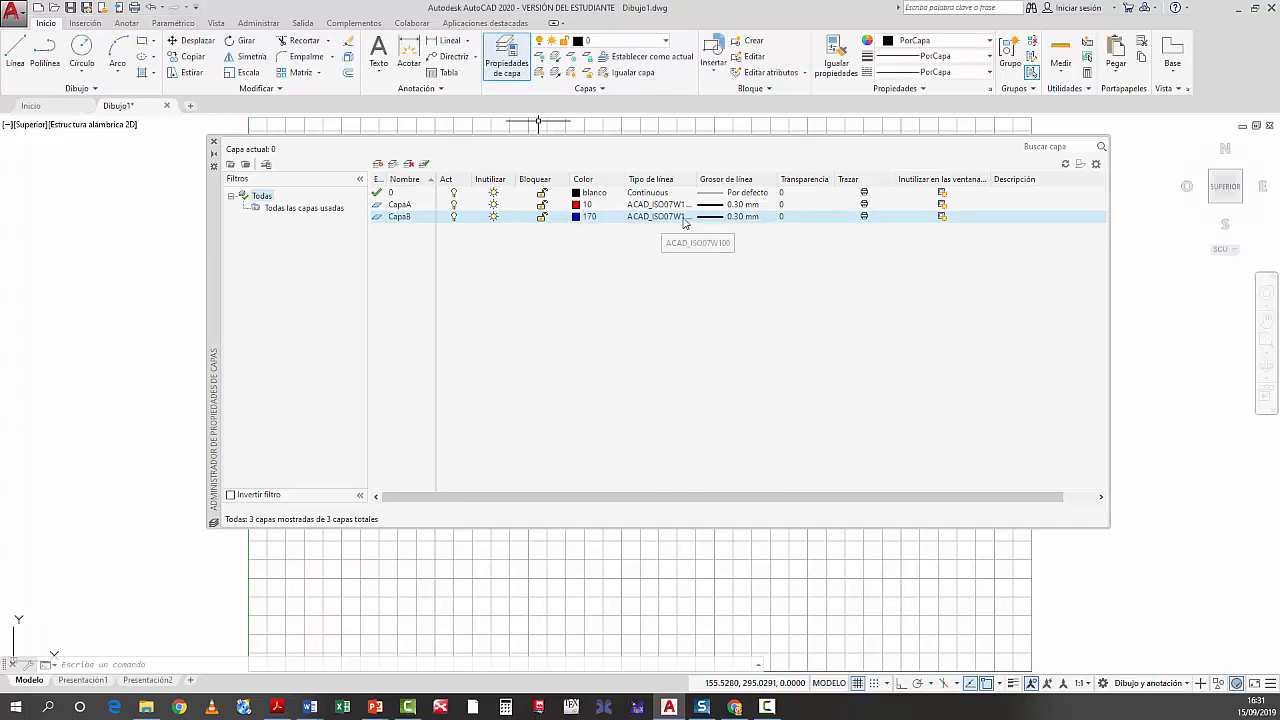
Set layer CapaB's linetype to Continuous and its lineweight to the default (Por defecto)
{"action": "left_click", "coordinate": [652, 219]}
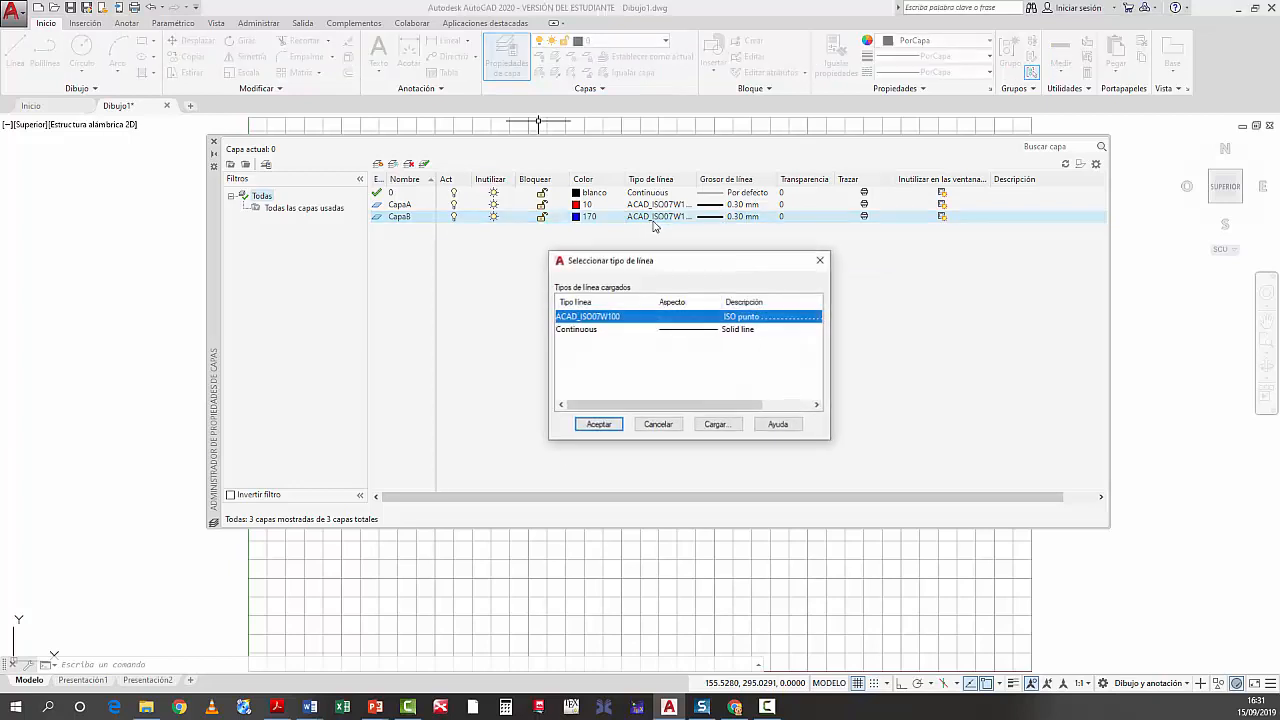
{"action": "left_click", "coordinate": [575, 330]}
{"action": "left_click", "coordinate": [612, 427]}
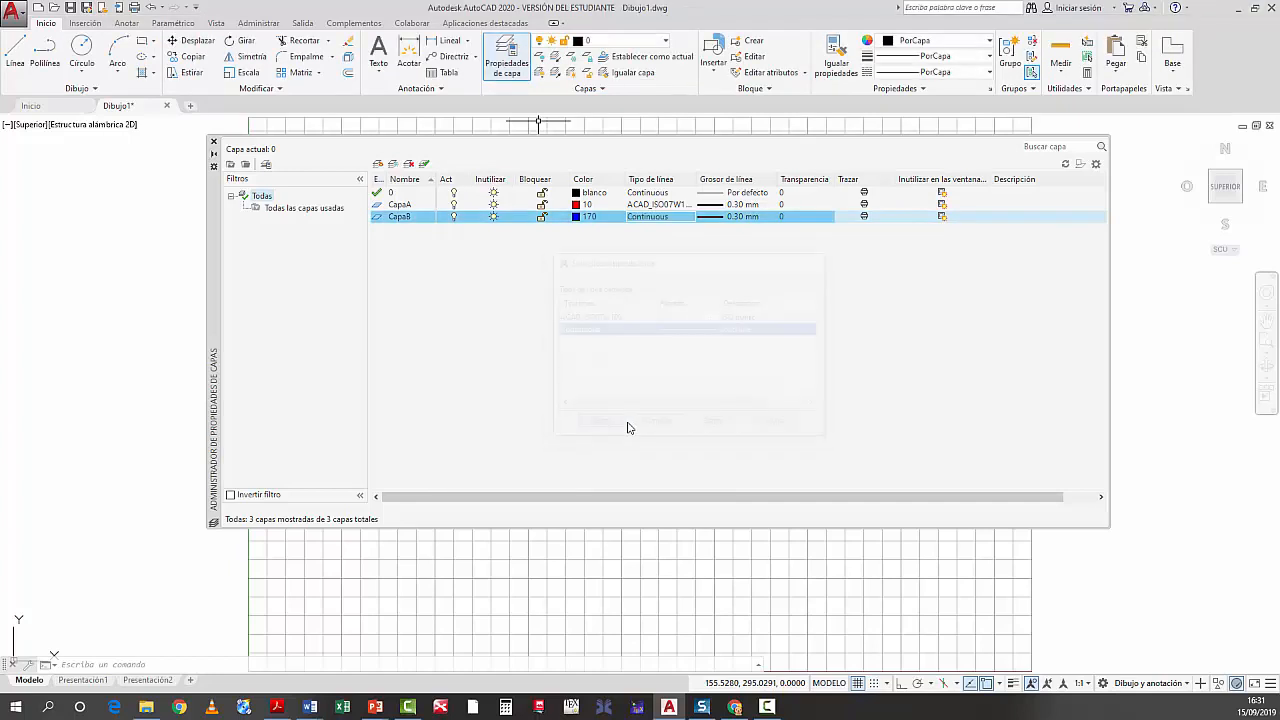
{"action": "left_click", "coordinate": [717, 218]}
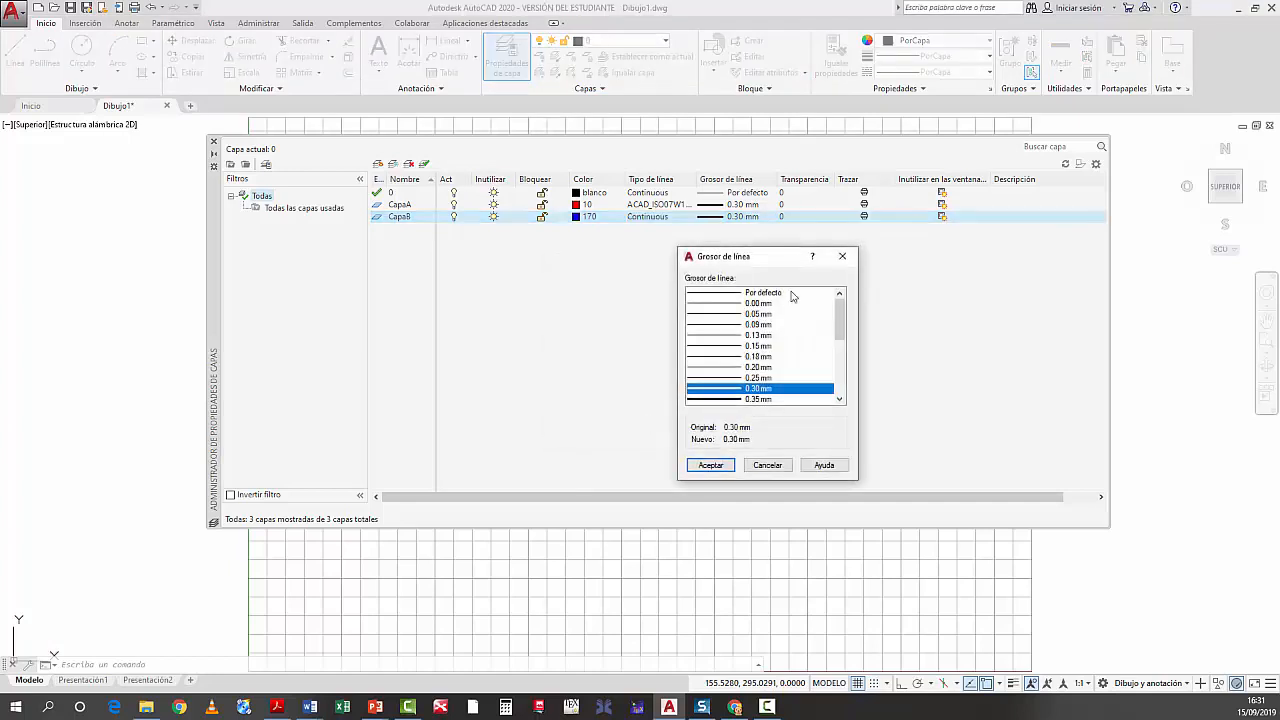
{"action": "left_click", "coordinate": [732, 293]}
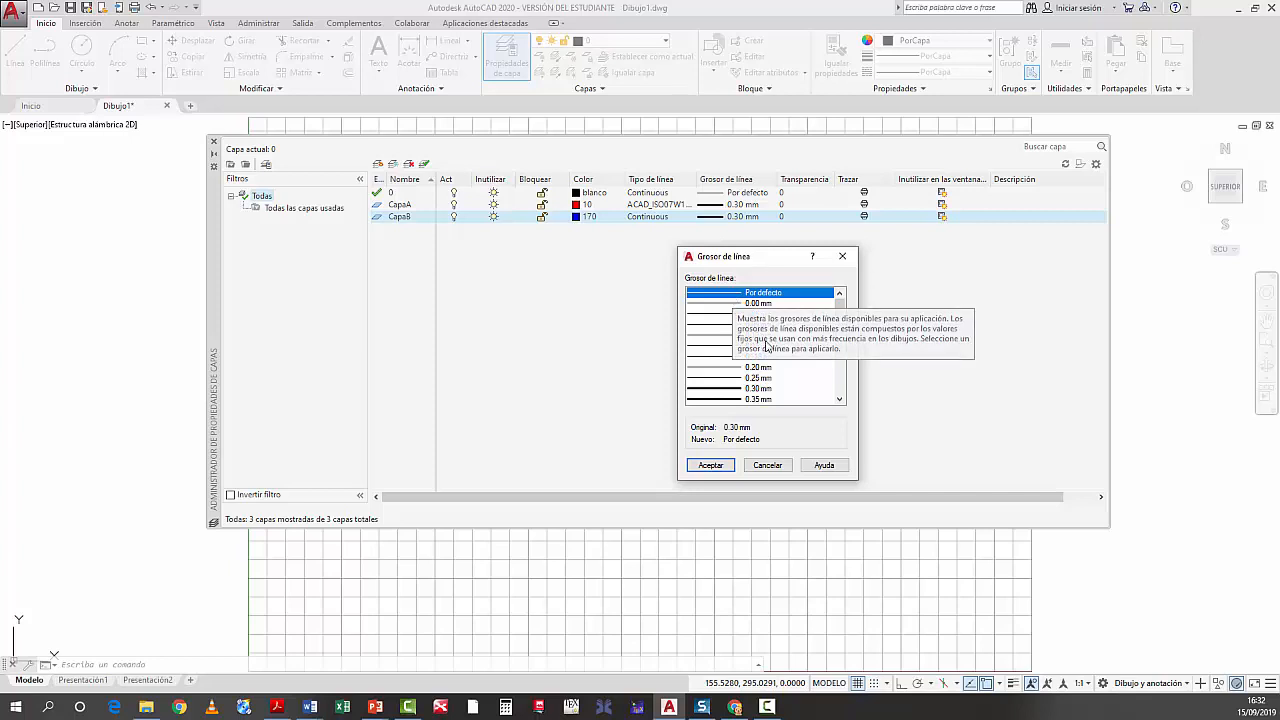
Set the transparency of layer CapaB to 30
{"action": "left_click", "coordinate": [793, 218]}
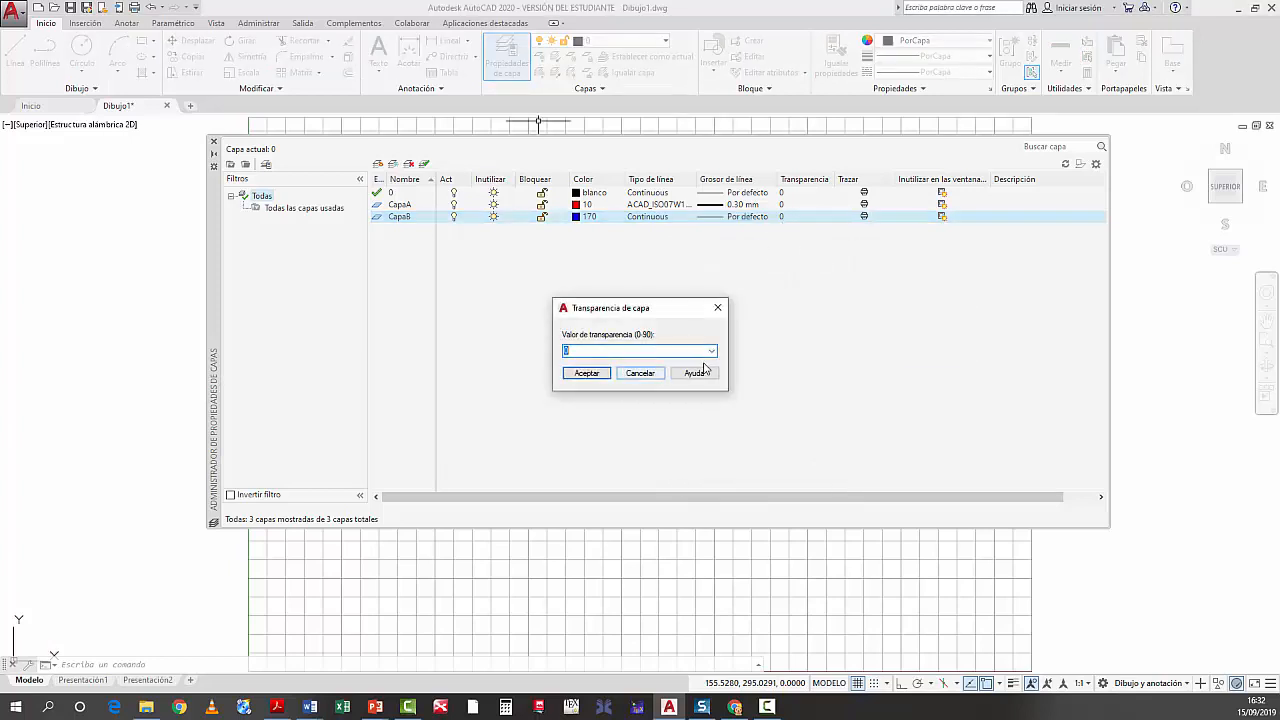
{"action": "left_click", "coordinate": [711, 351]}
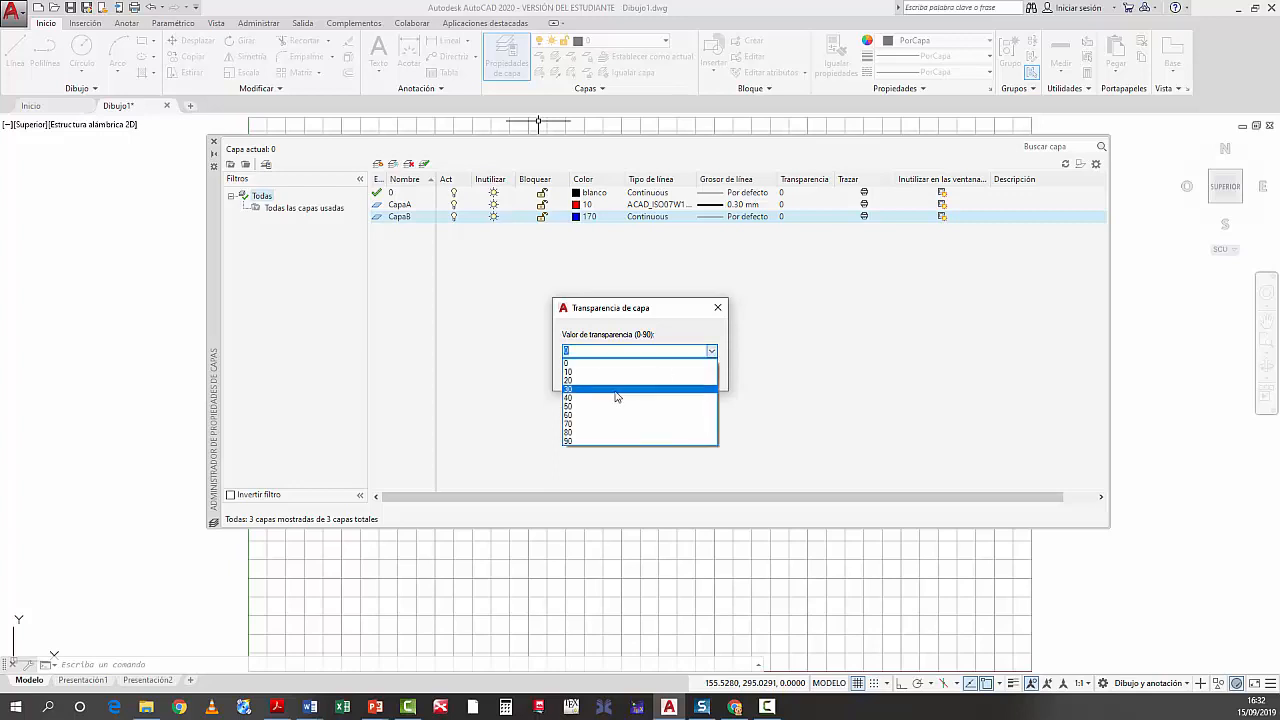
{"action": "left_click", "coordinate": [594, 389]}
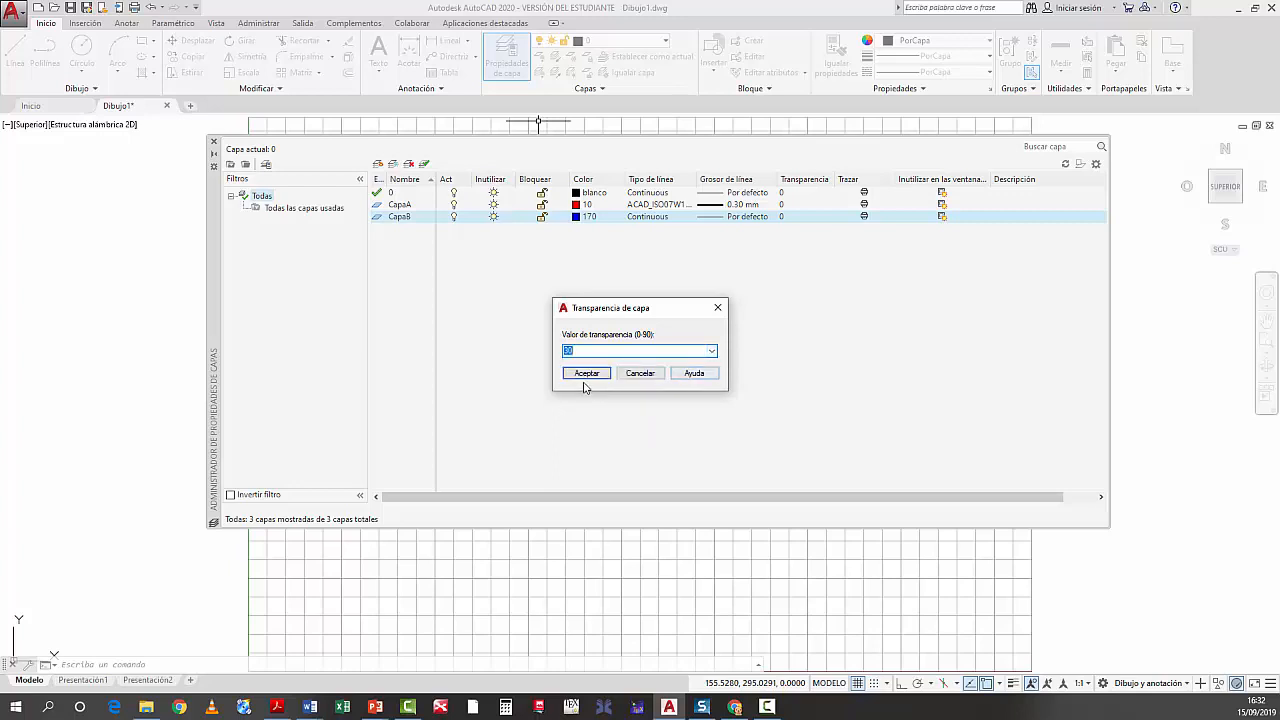
{"action": "left_click", "coordinate": [587, 374]}
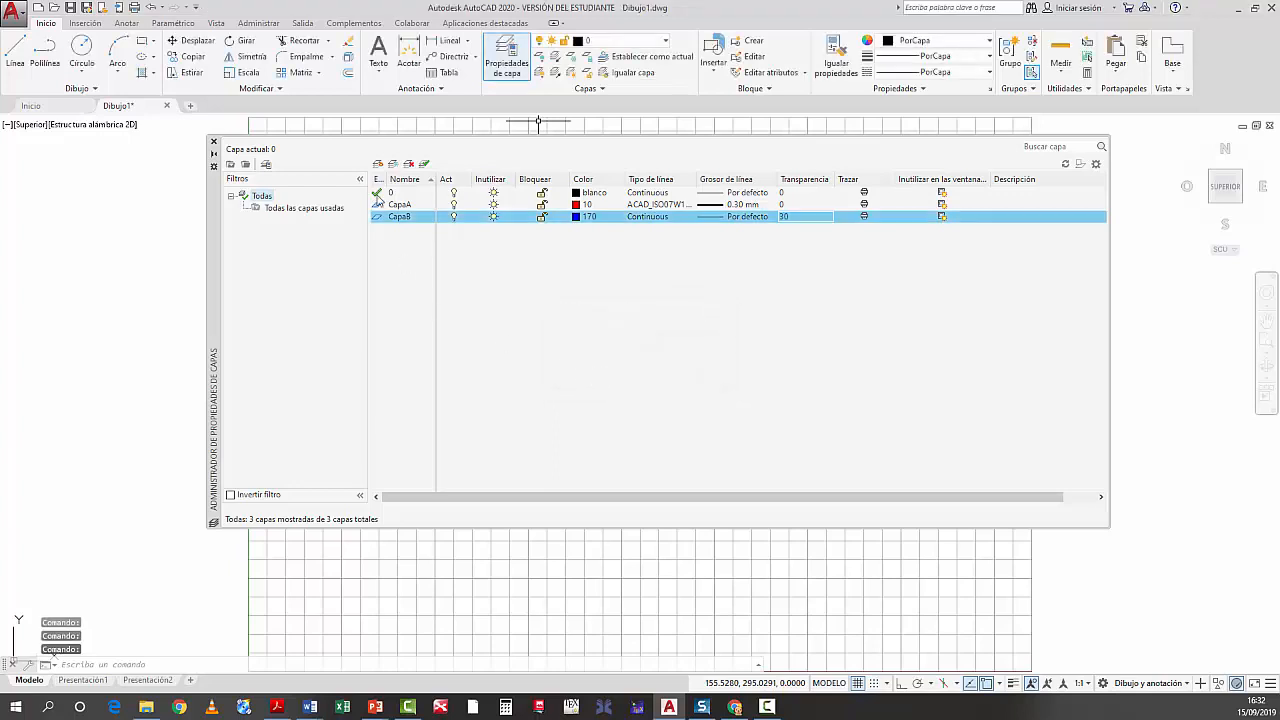
Create a third new layer and name it CapaC
{"action": "left_click", "coordinate": [379, 164]}
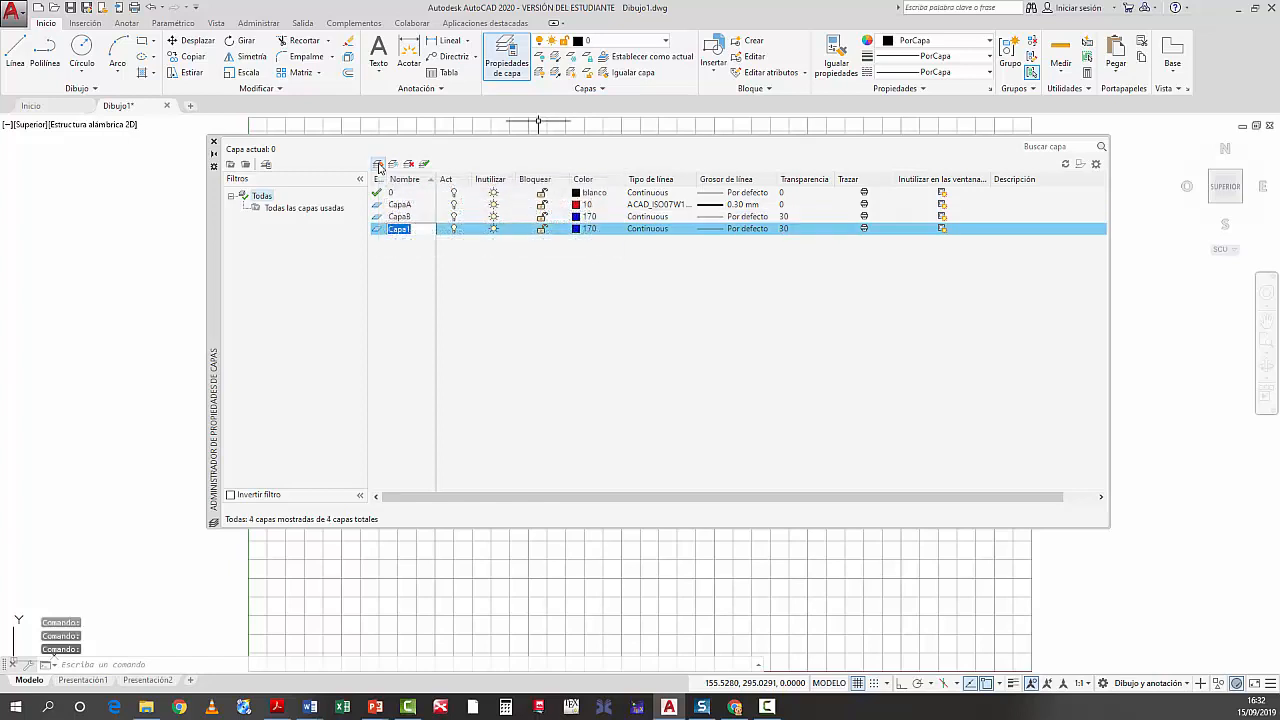
{"action": "left_click", "coordinate": [418, 229]}
{"action": "key", "text": "BackSpace"}
{"action": "type", "text": "B"}
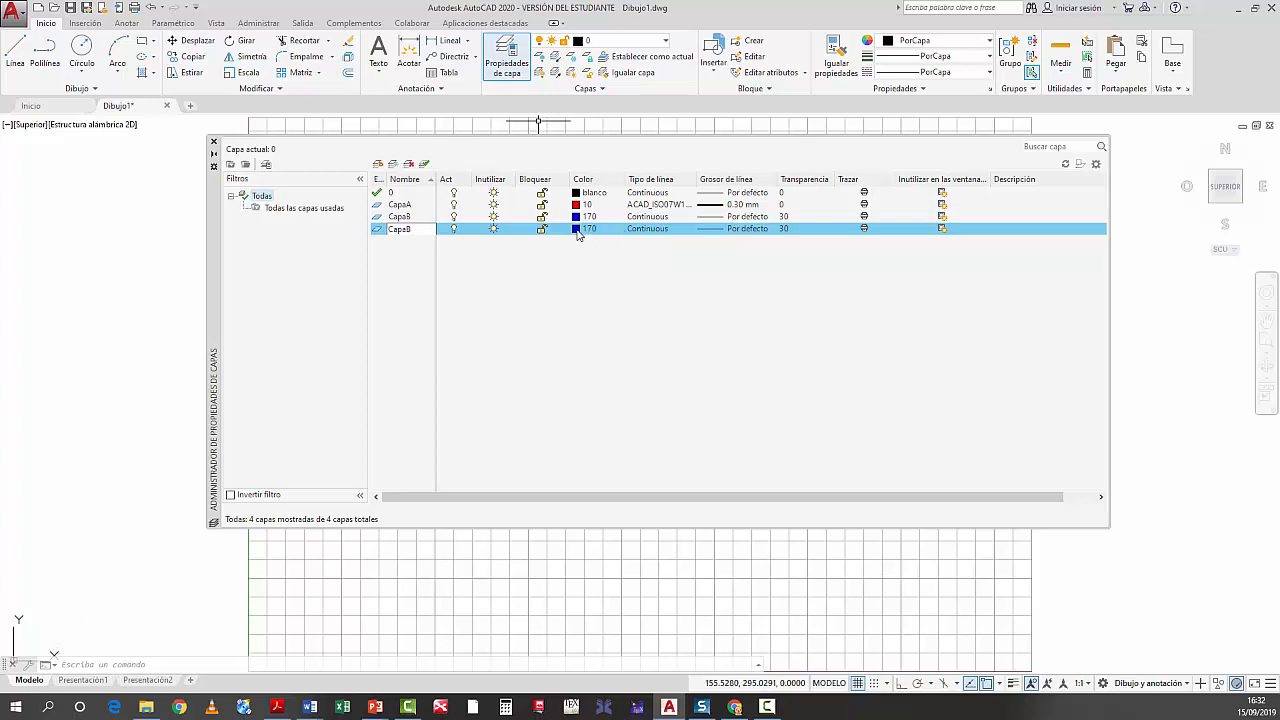
{"action": "key", "text": "Return"}
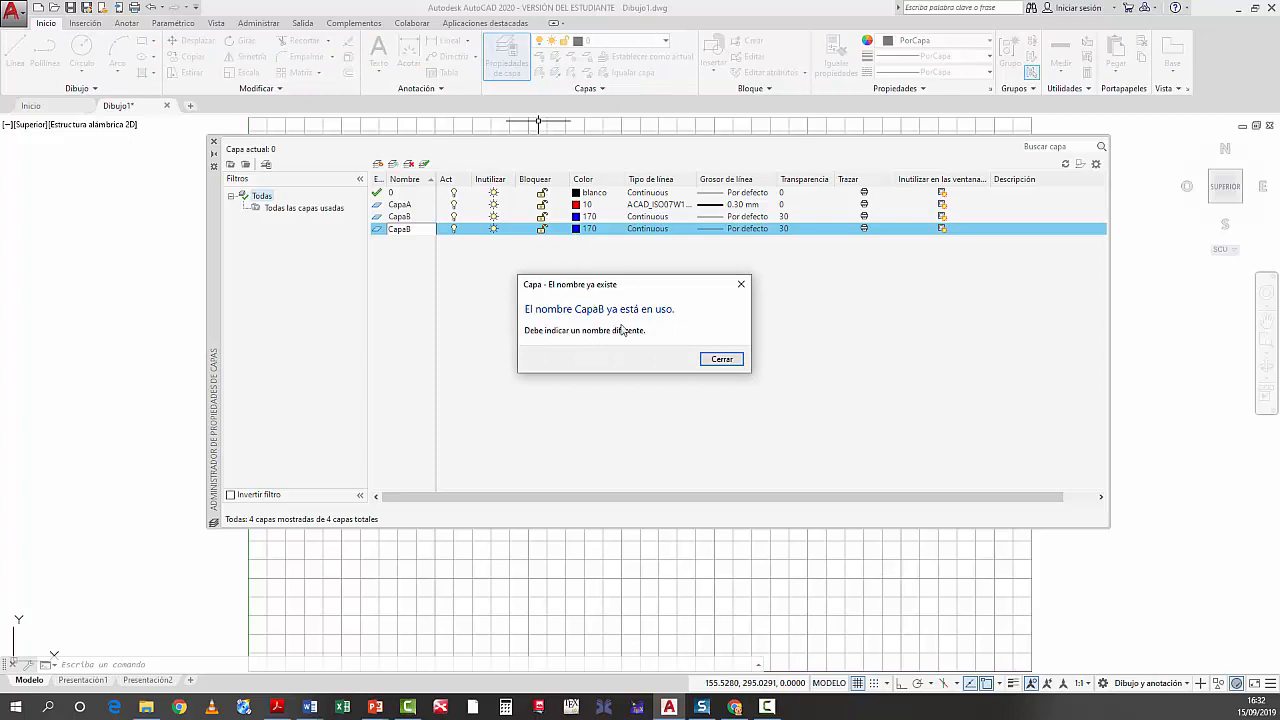
{"action": "left_click", "coordinate": [720, 359]}
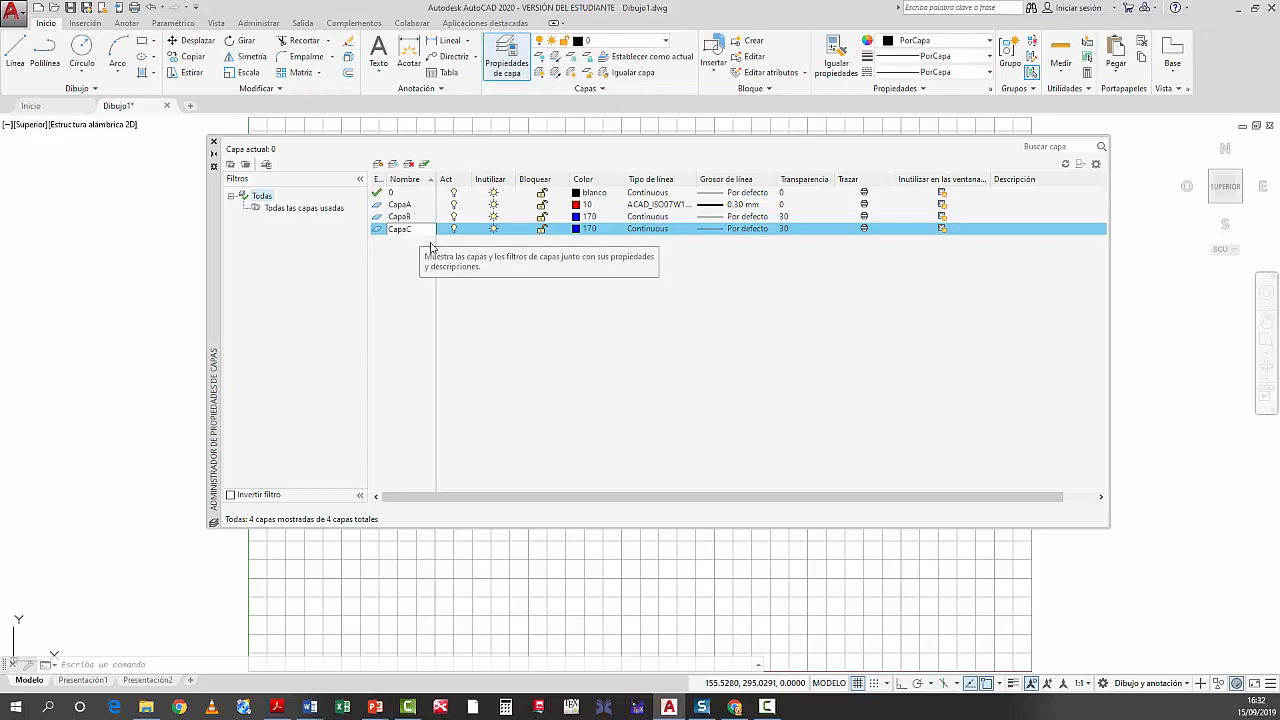
Set the colour of layer CapaC to index colour 216 (dark purple)
{"action": "left_click", "coordinate": [577, 229]}
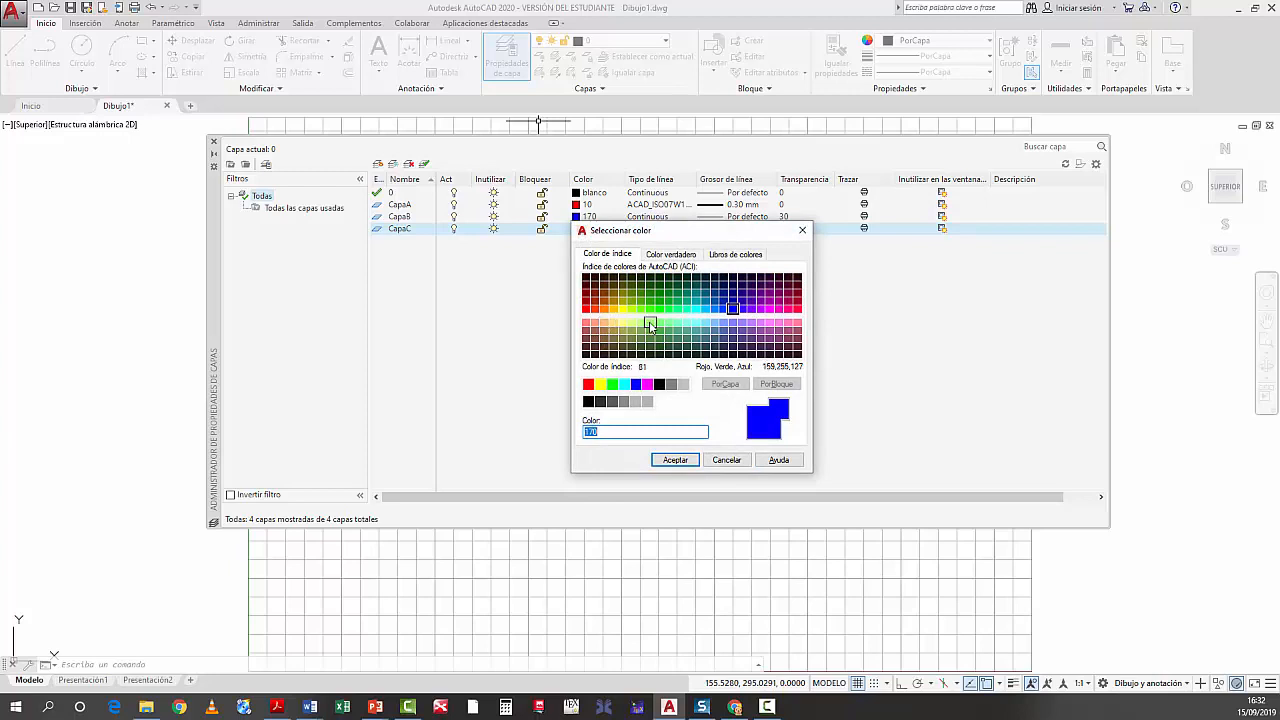
{"action": "left_click", "coordinate": [772, 287]}
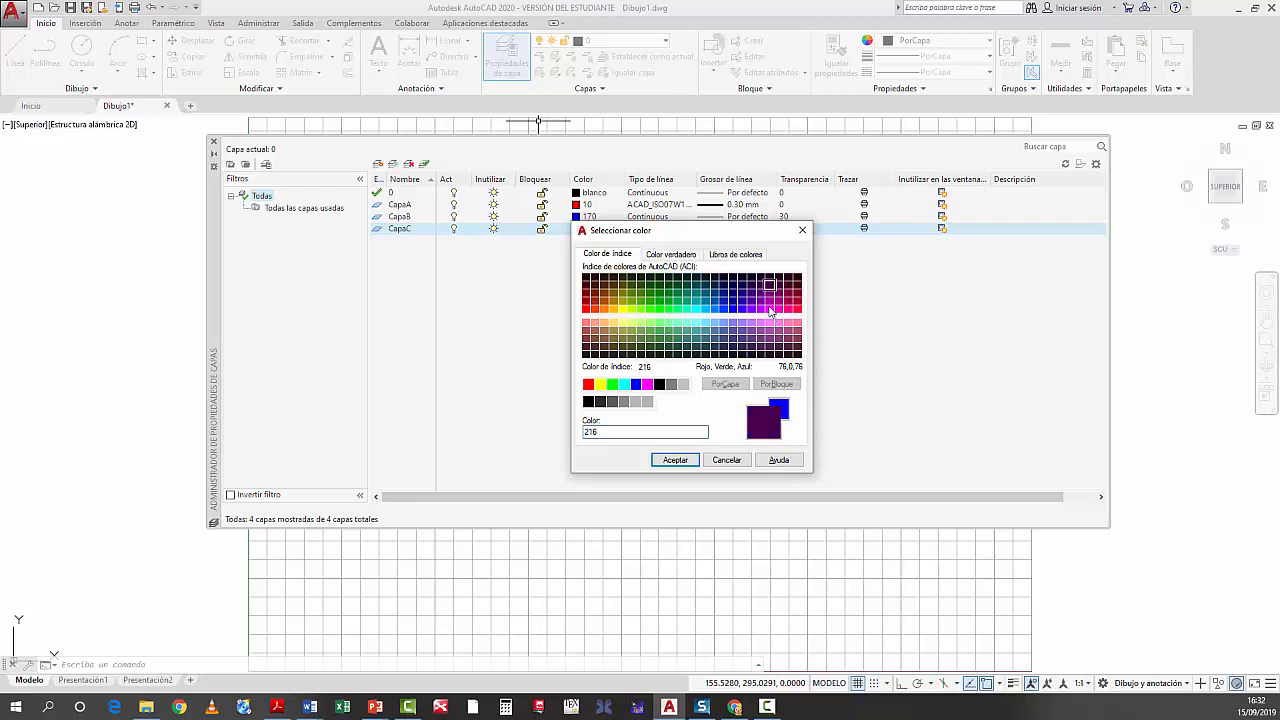
{"action": "left_click", "coordinate": [676, 461]}
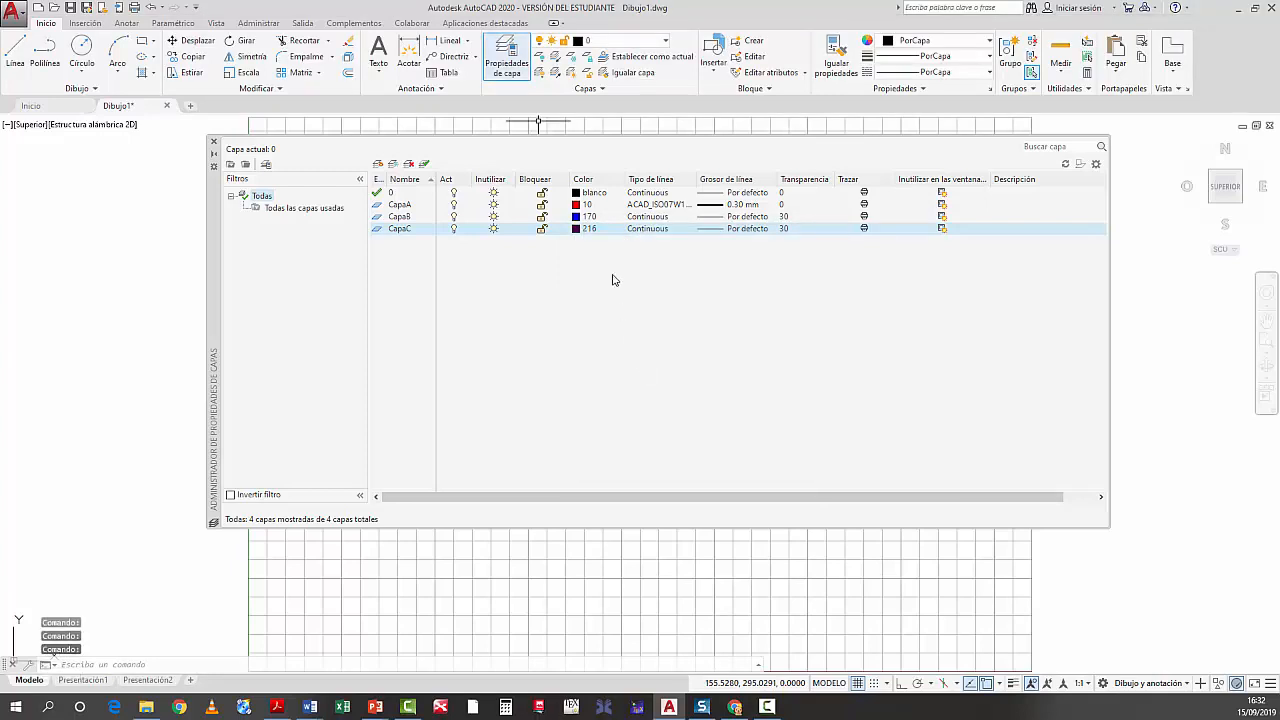
Load the GAS linetype from acadiso.lin and assign it to layer CapaC
{"action": "left_click", "coordinate": [648, 229]}
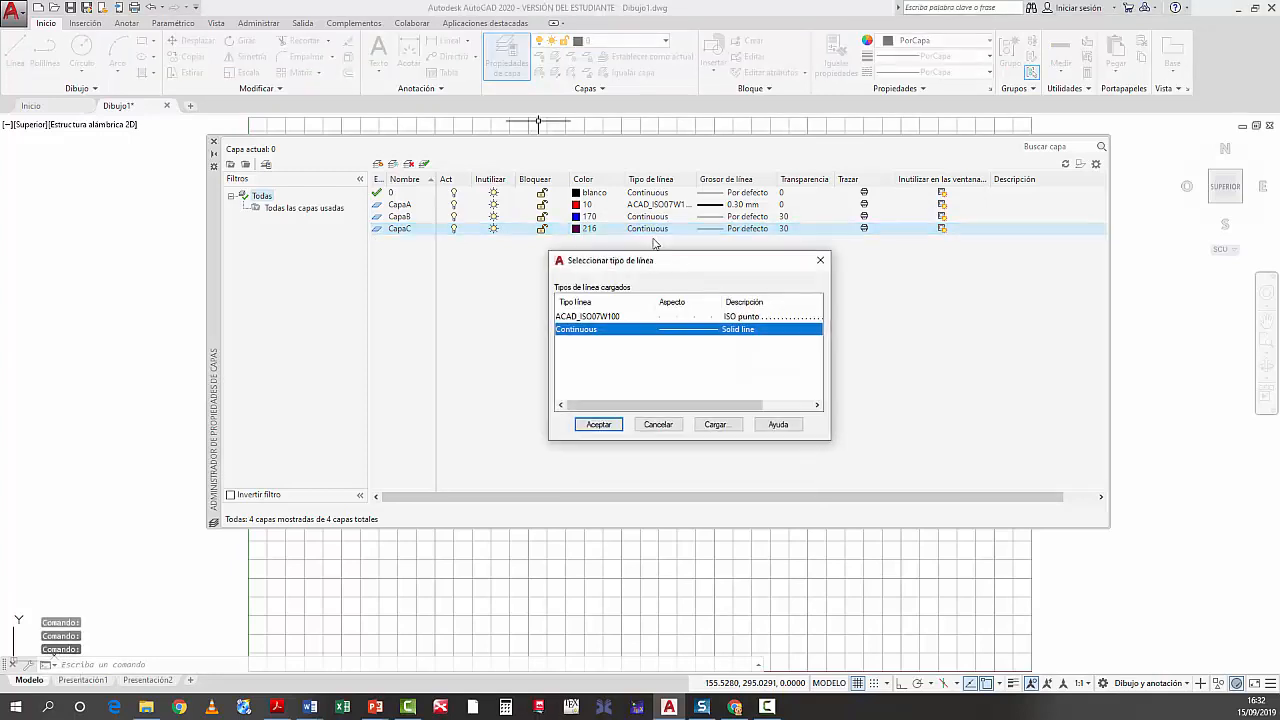
{"action": "left_click", "coordinate": [716, 425]}
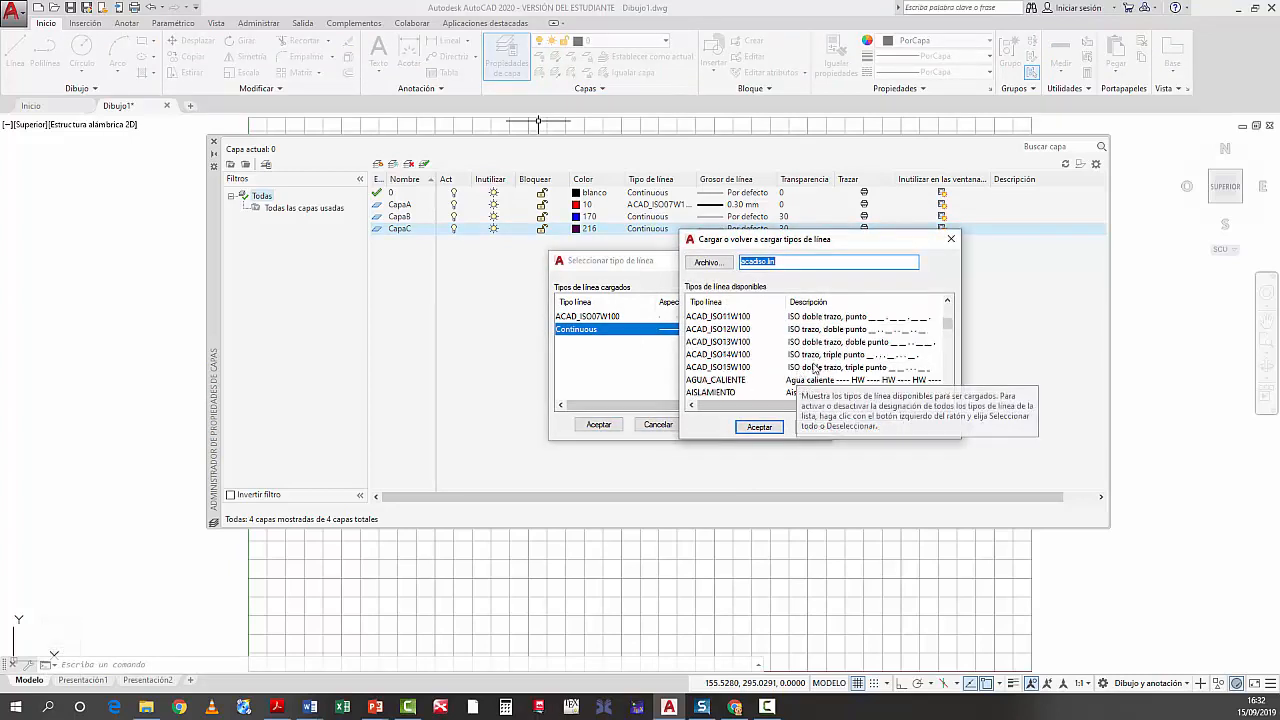
{"action": "scroll", "coordinate": [900, 375], "scroll_direction": "down", "scroll_amount": 5}
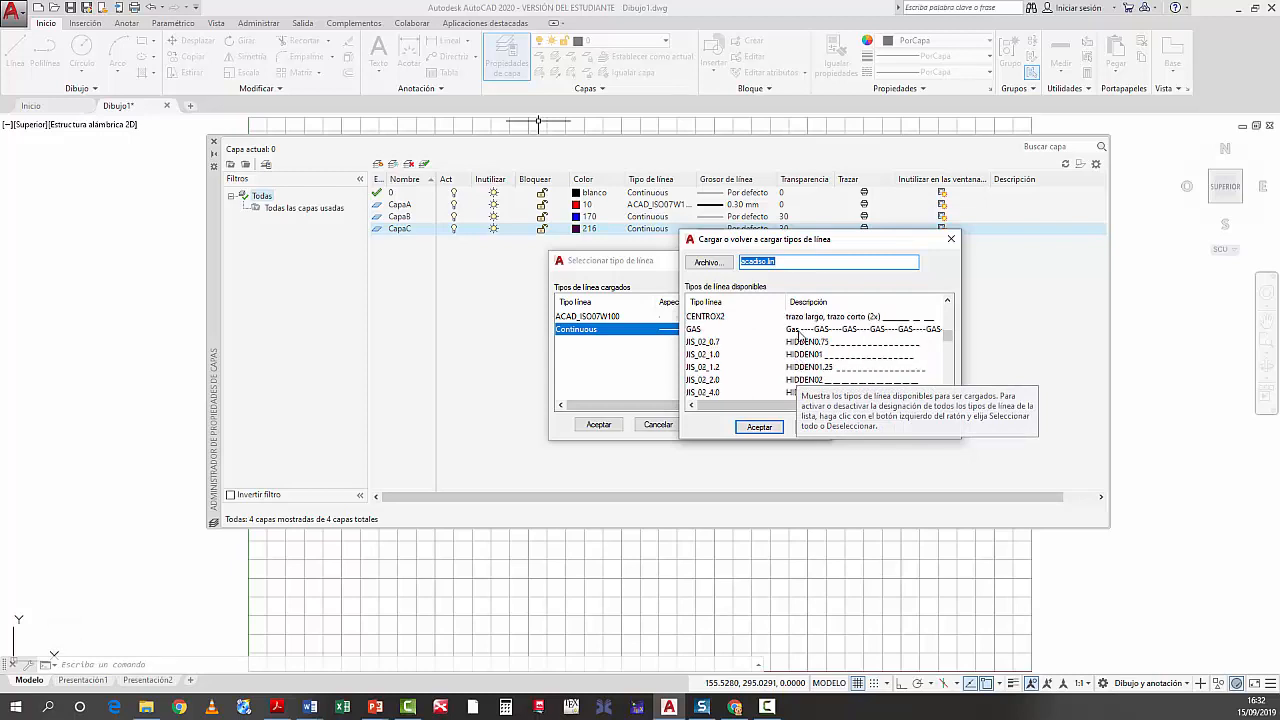
{"action": "left_click", "coordinate": [799, 333]}
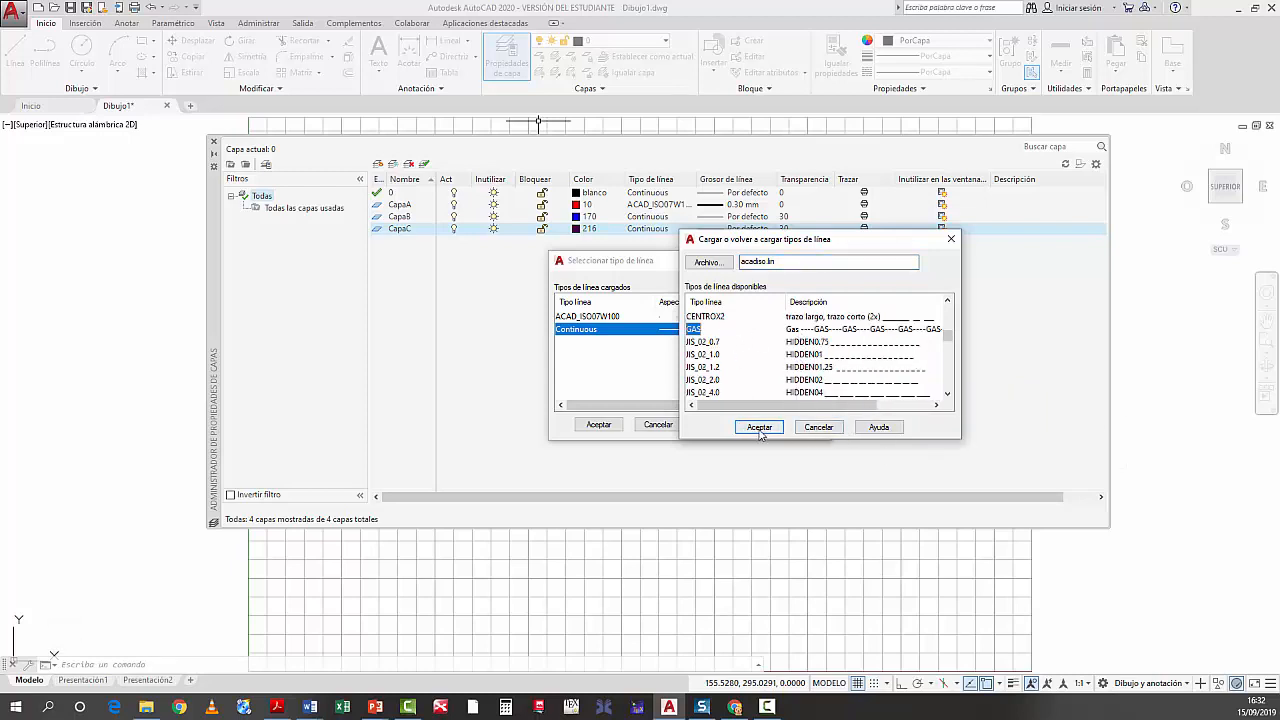
{"action": "mouse_move", "coordinate": [948, 338]}
{"action": "left_mouse_down"}
{"action": "mouse_move", "coordinate": [948, 350]}
{"action": "mouse_move", "coordinate": [948, 330]}
{"action": "left_mouse_up"}
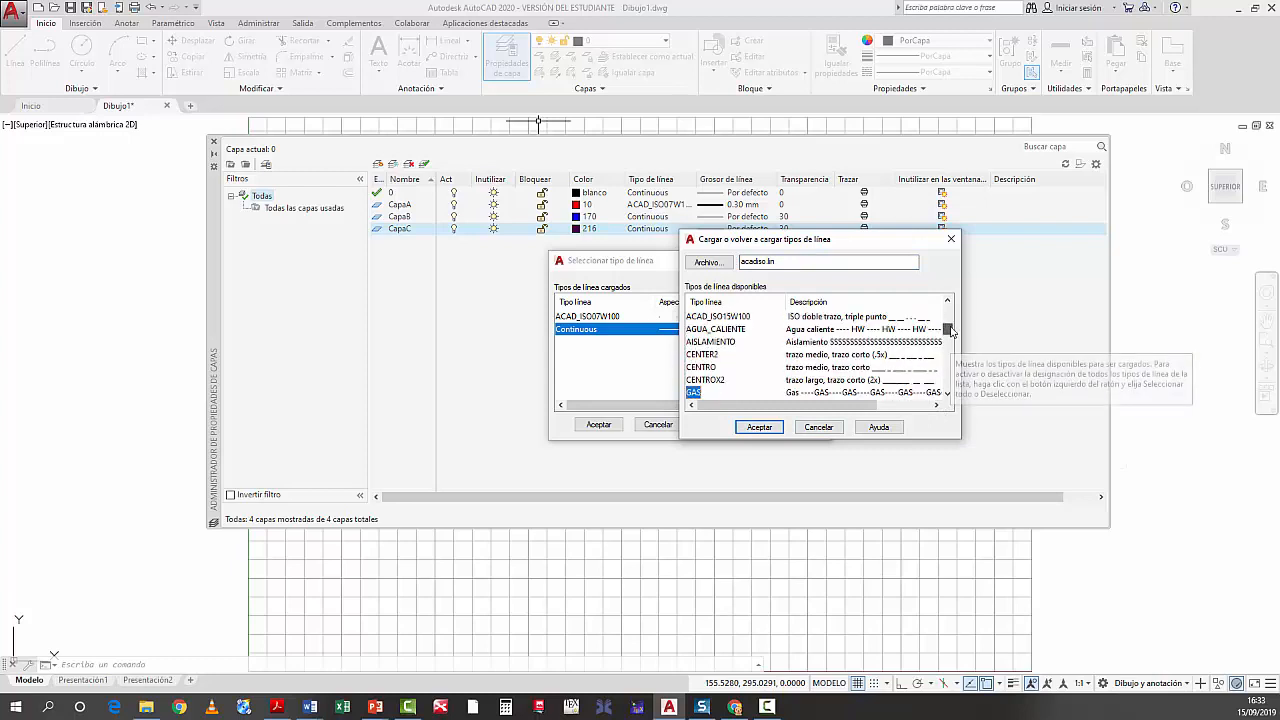
{"action": "left_click", "coordinate": [760, 427]}
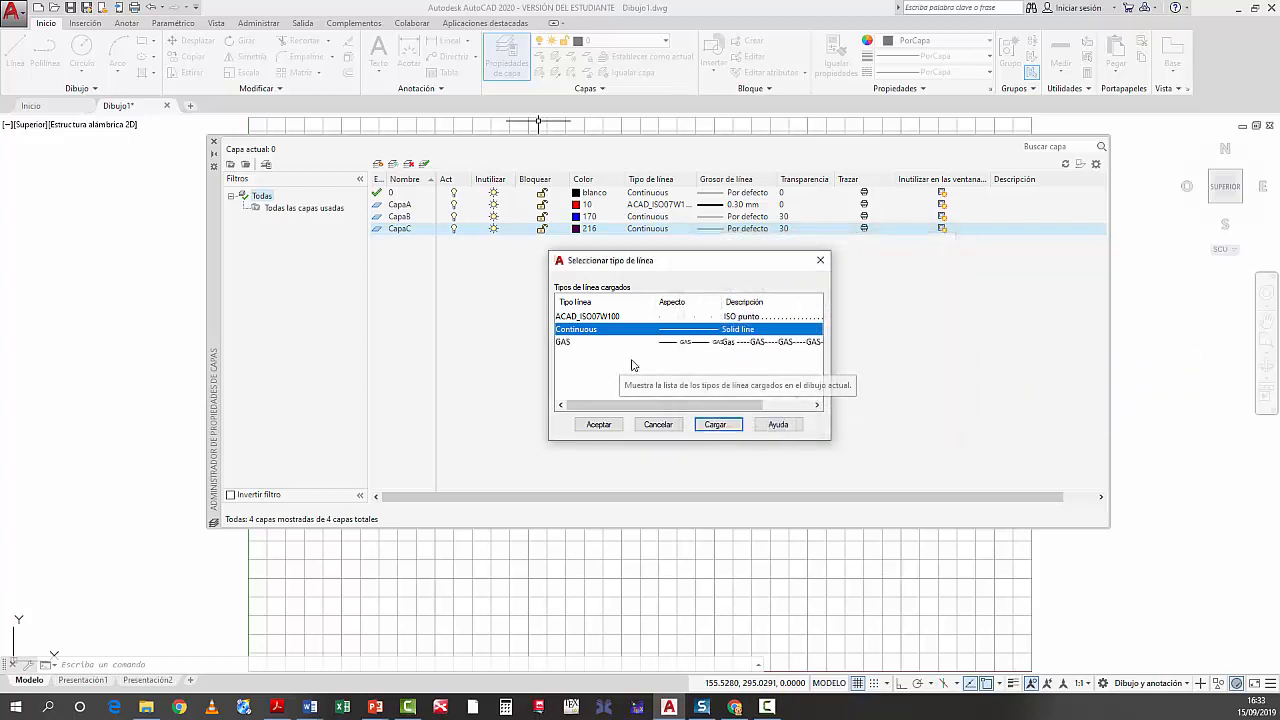
{"action": "left_click", "coordinate": [591, 342]}
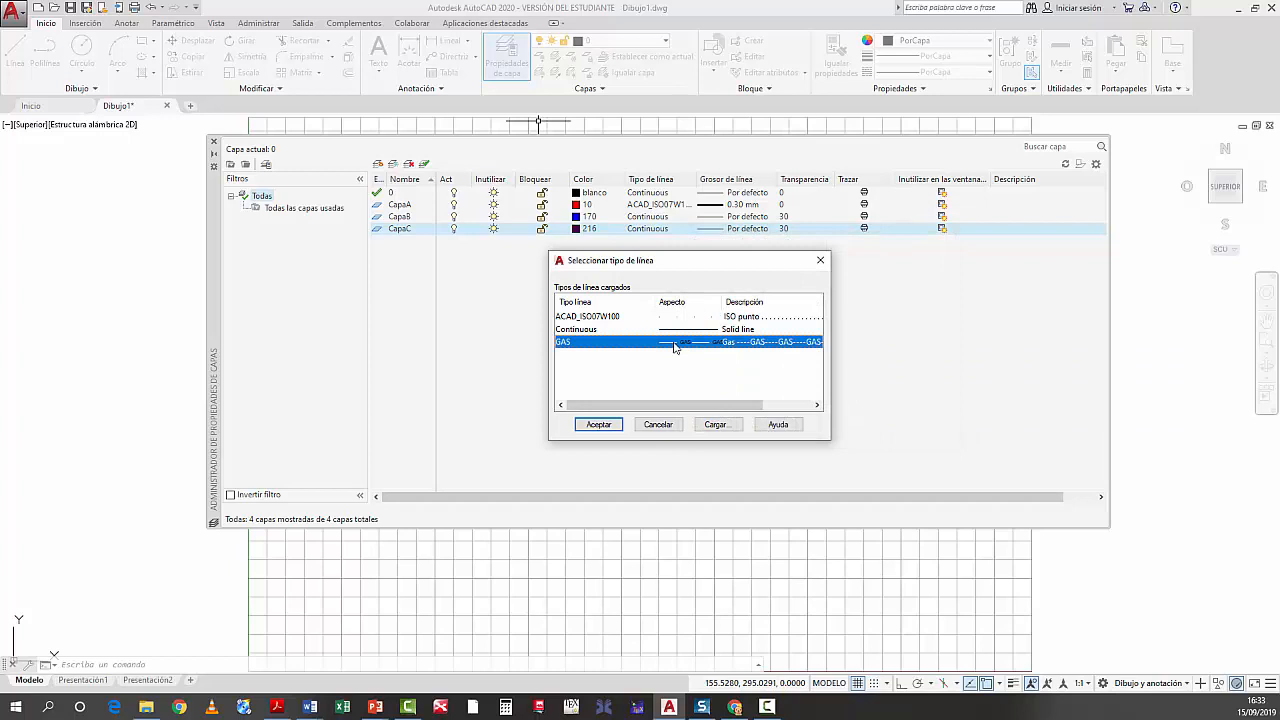
{"action": "left_click", "coordinate": [598, 424]}
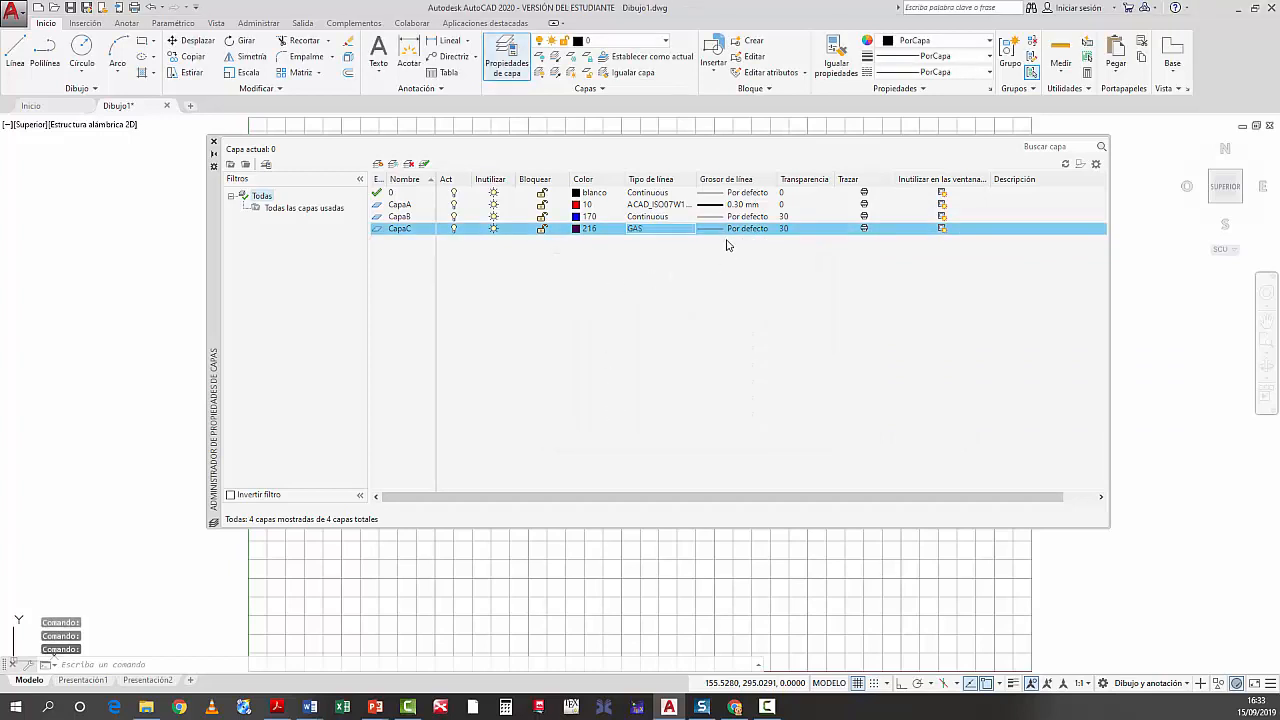
Set the transparency of layer CapaC to 0
{"action": "left_click", "coordinate": [785, 229]}
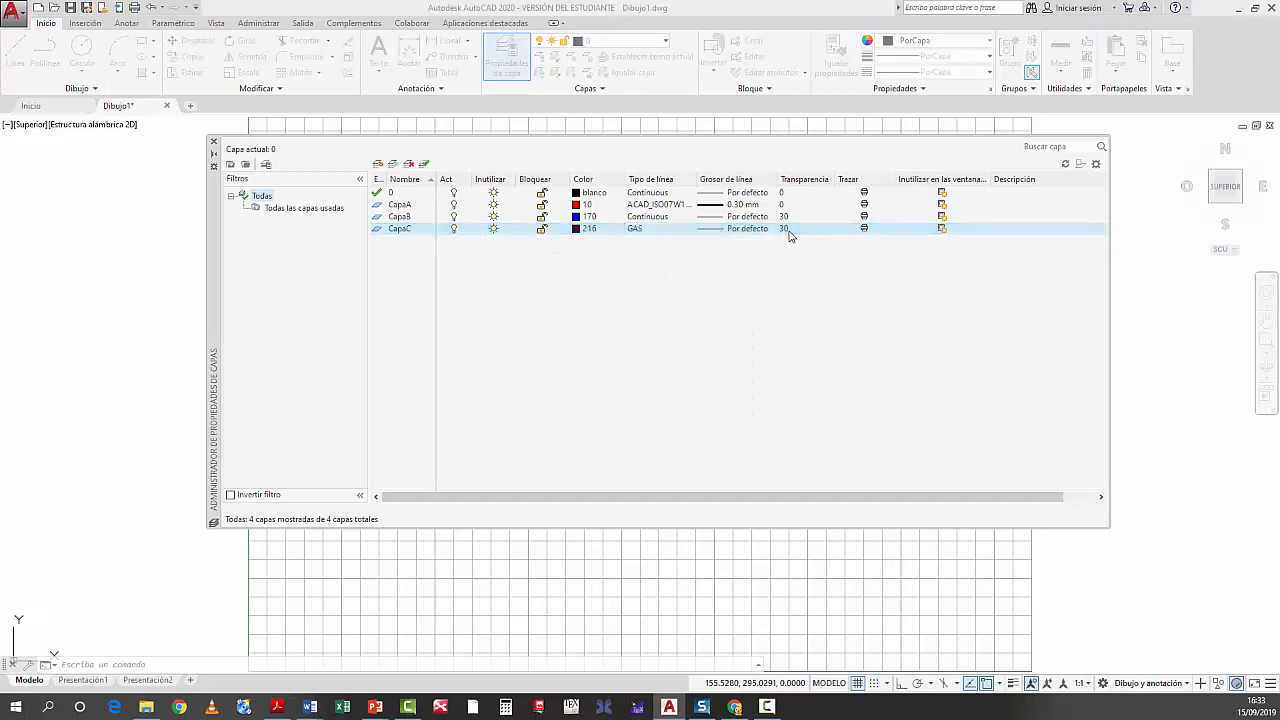
{"action": "left_click", "coordinate": [712, 351]}
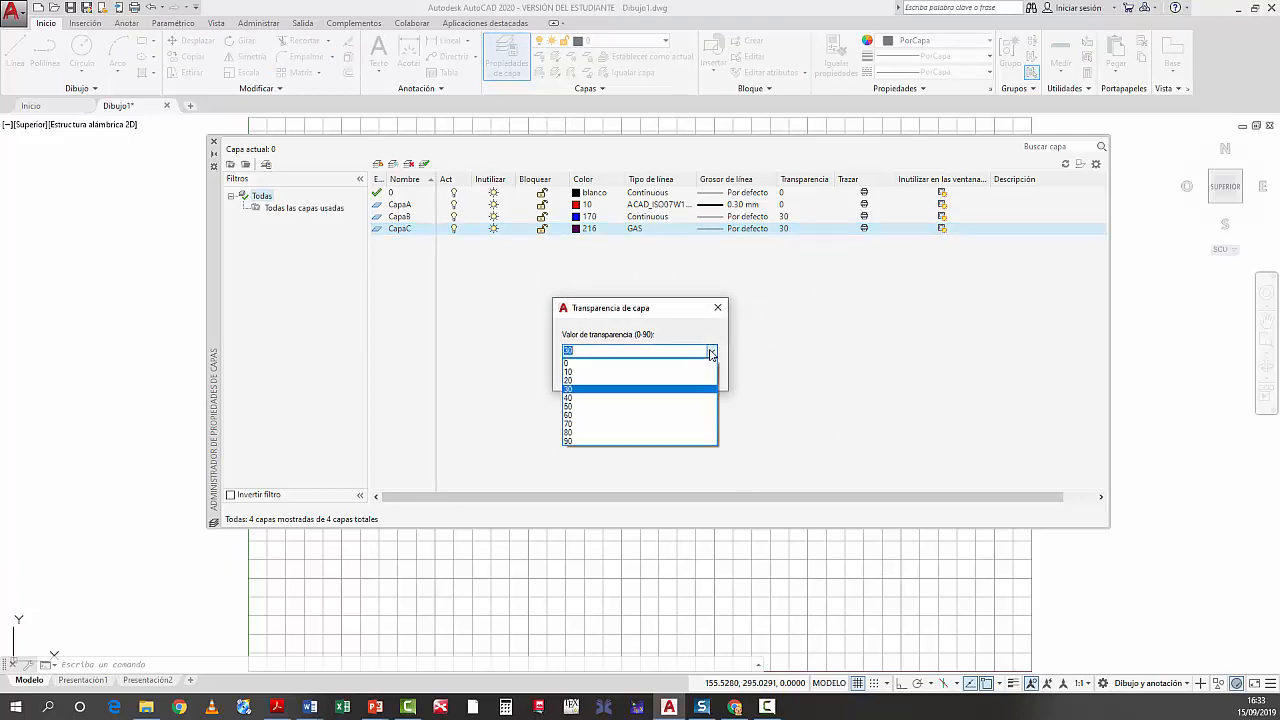
{"action": "left_click", "coordinate": [575, 363]}
{"action": "left_click", "coordinate": [575, 378]}
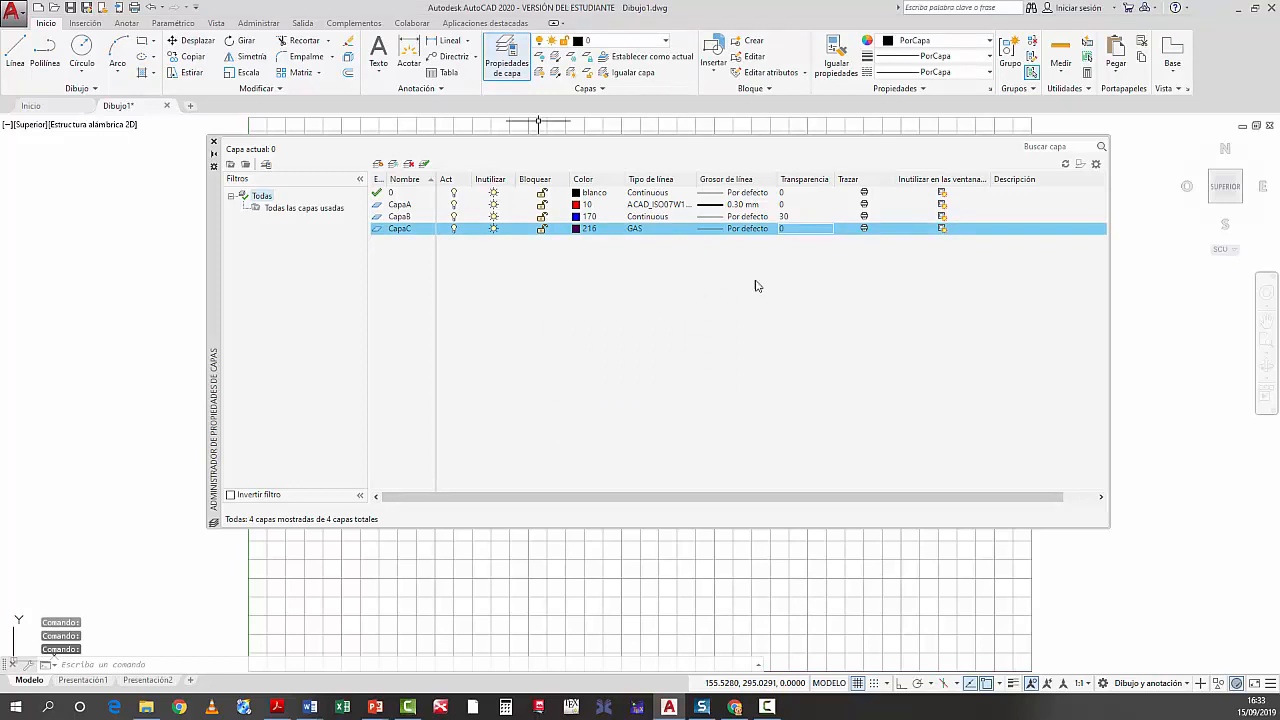
{"action": "left_click", "coordinate": [621, 320]}
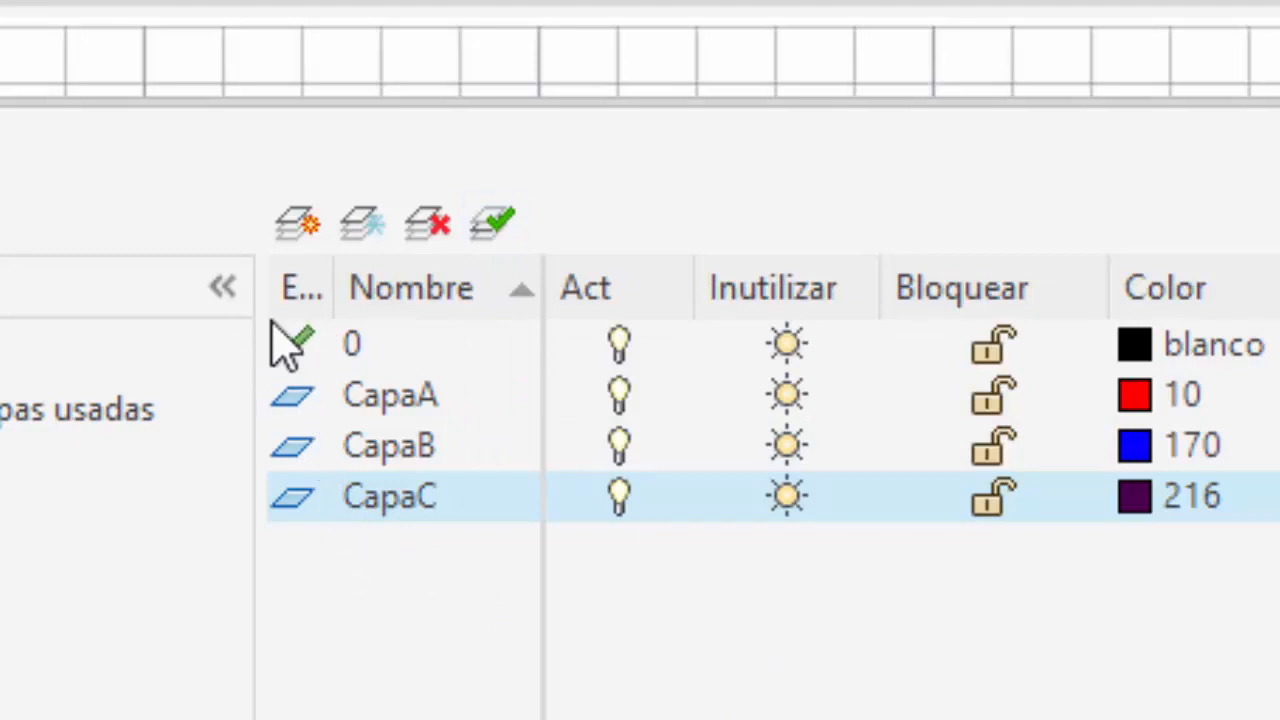
Make CapaB the current layer and close the layer properties manager
{"action": "left_click", "coordinate": [421, 452]}
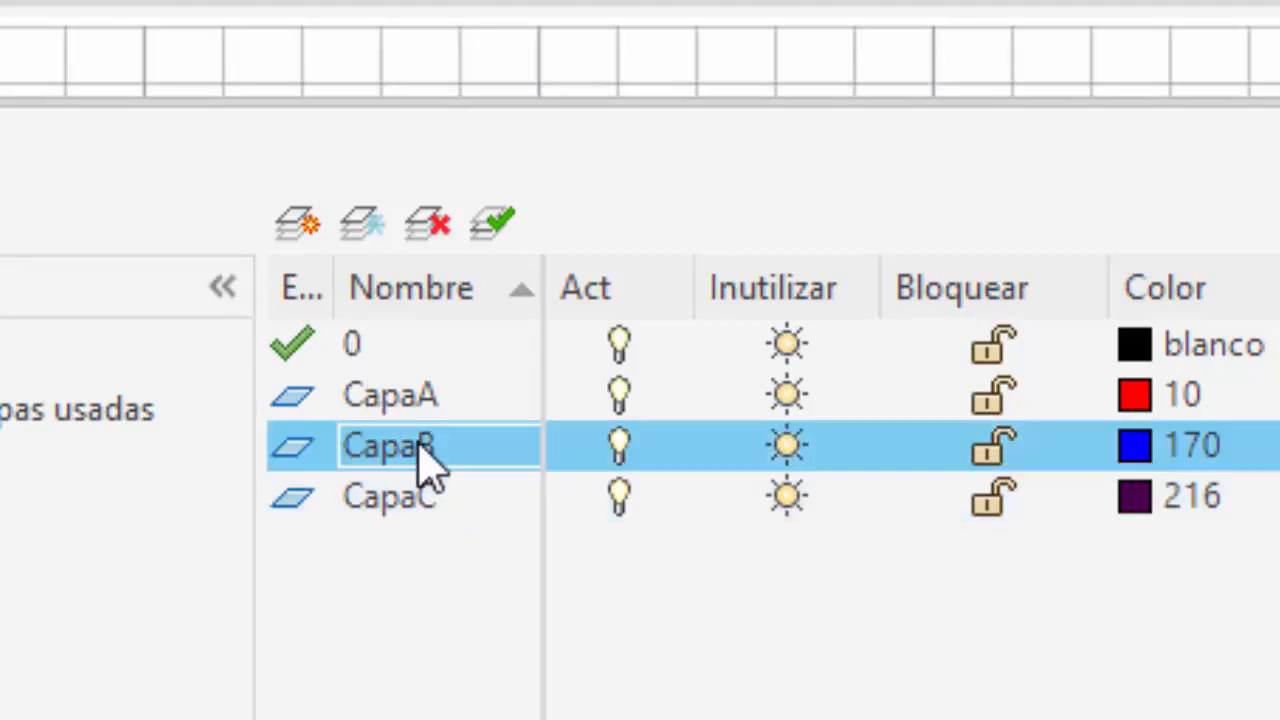
{"action": "left_click", "coordinate": [498, 220]}
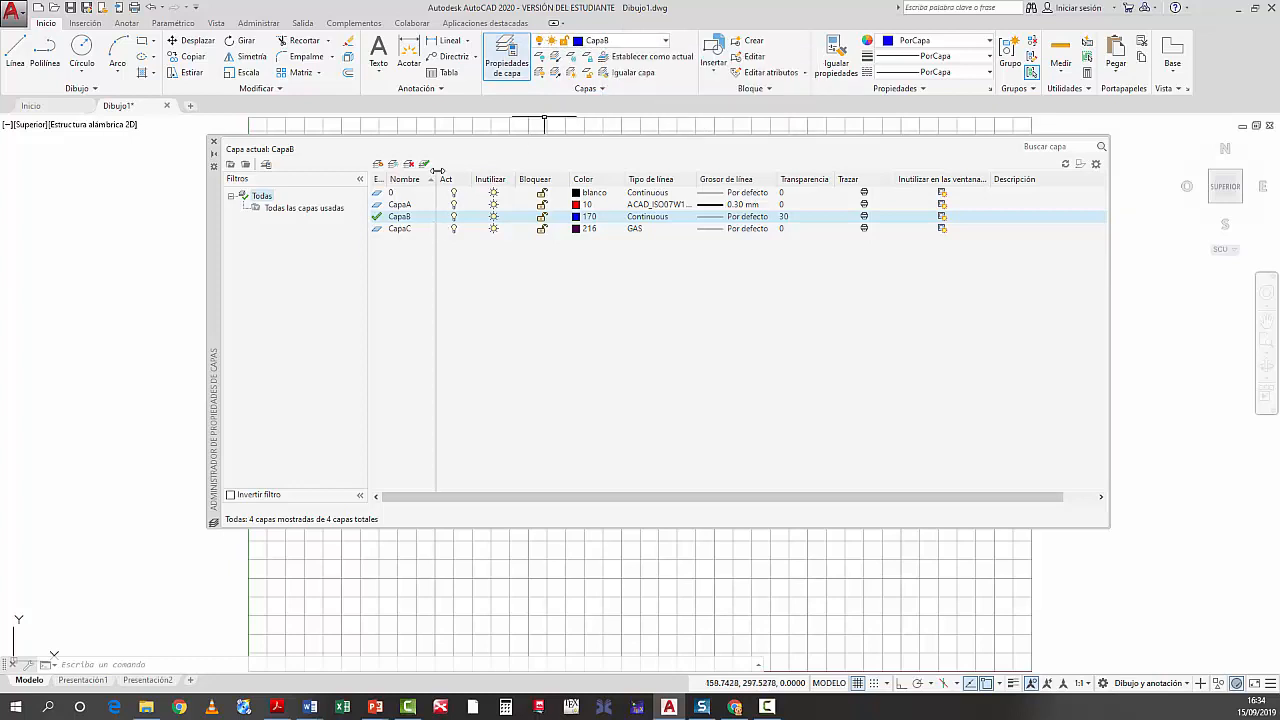
{"action": "left_click", "coordinate": [213, 142]}
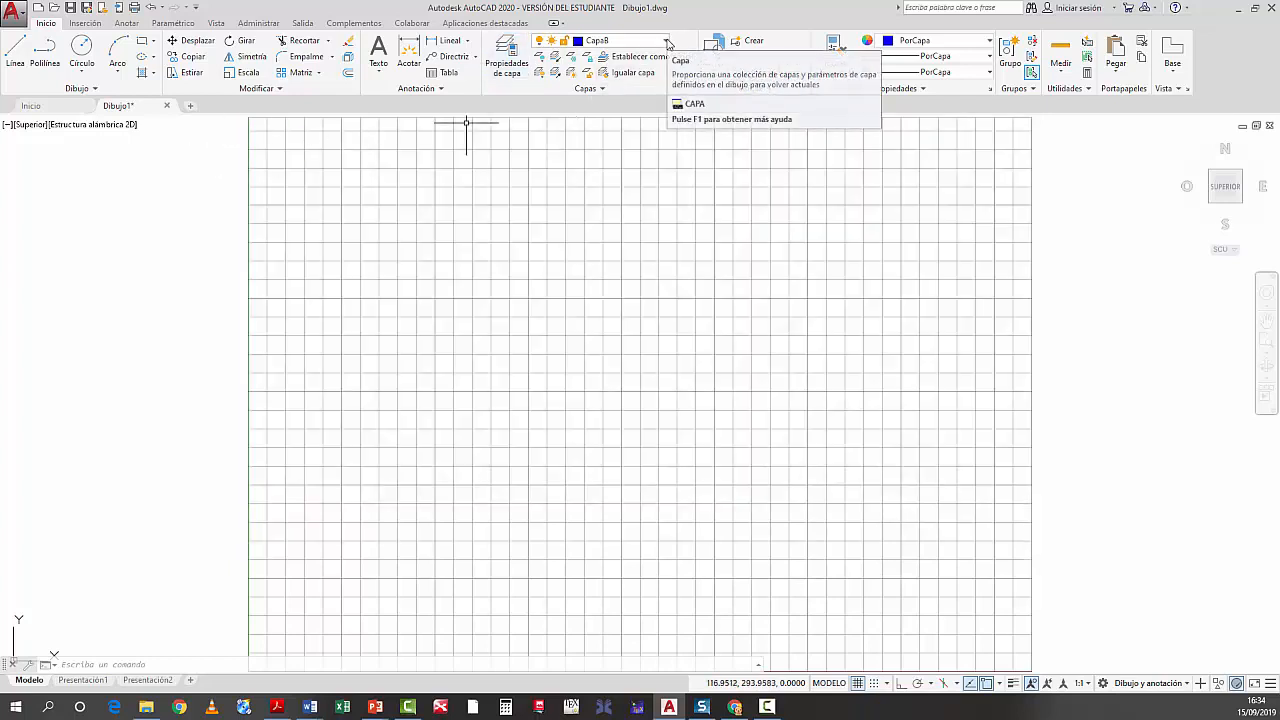
Switch the current layer to CapaA, to CapaC and back to CapaB
{"action": "left_click", "coordinate": [667, 42]}
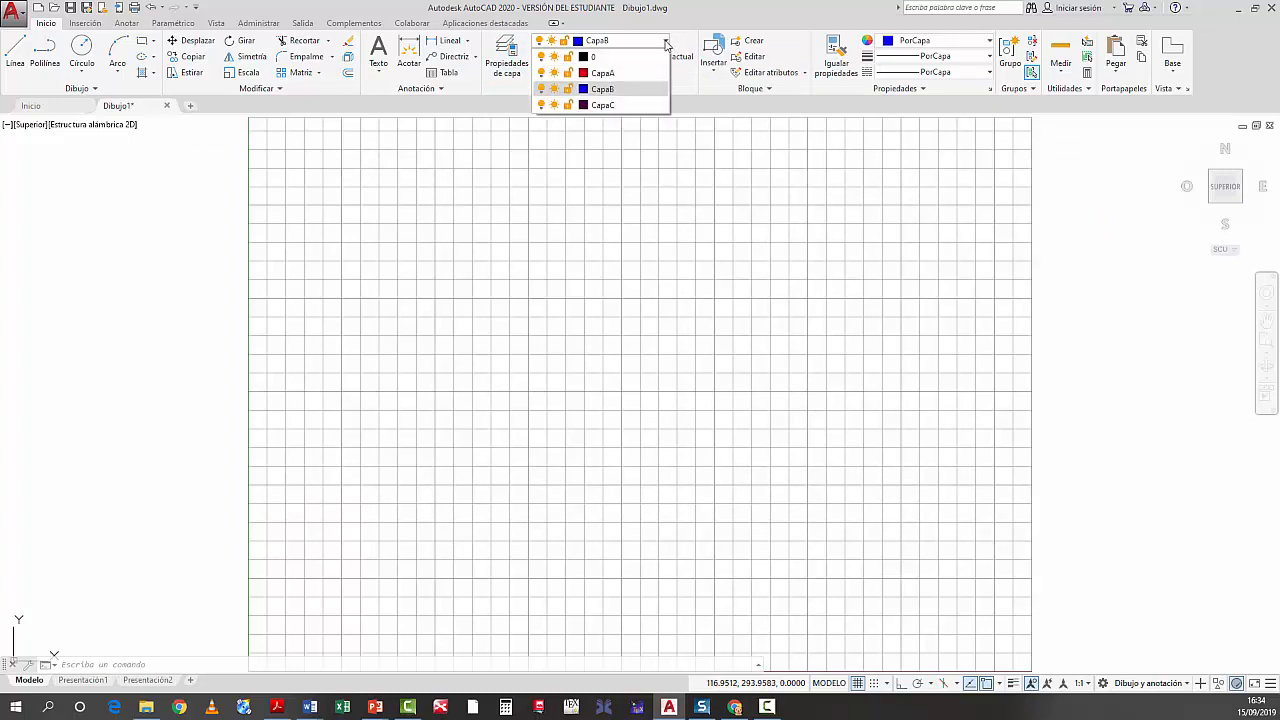
{"action": "left_click", "coordinate": [610, 74]}
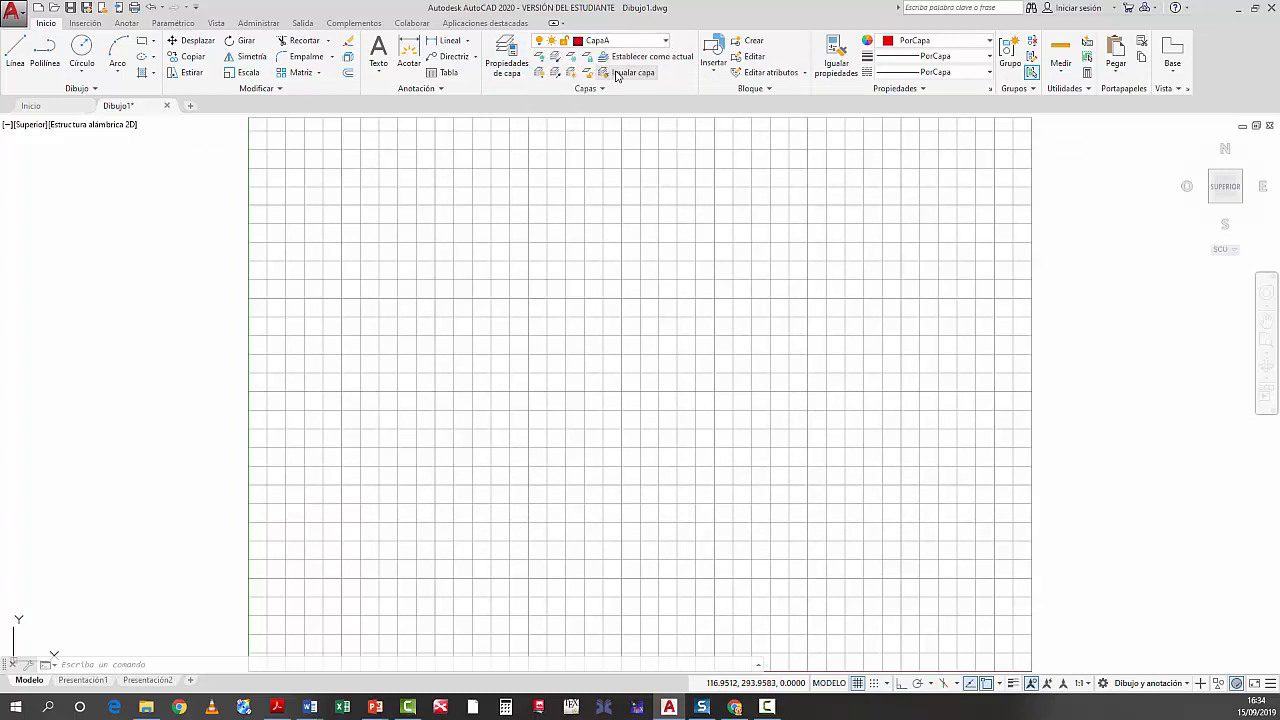
{"action": "left_click", "coordinate": [666, 43]}
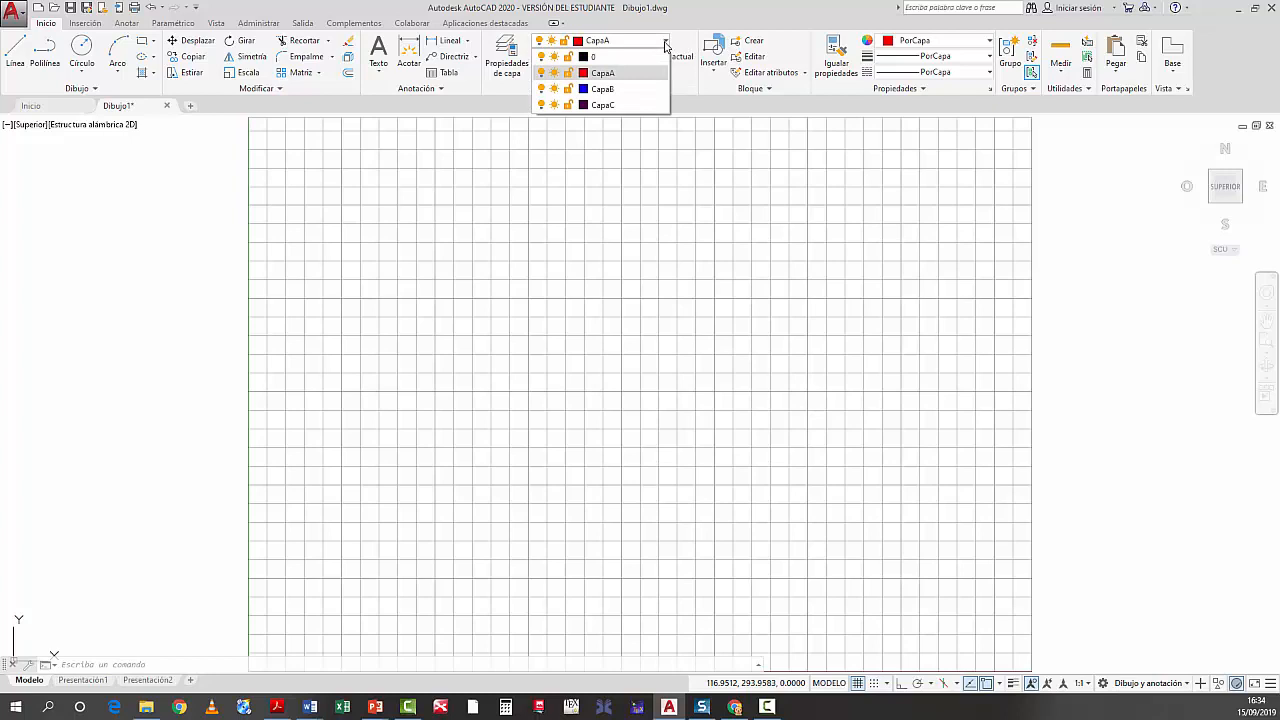
{"action": "left_click", "coordinate": [606, 105]}
{"action": "left_click", "coordinate": [663, 42]}
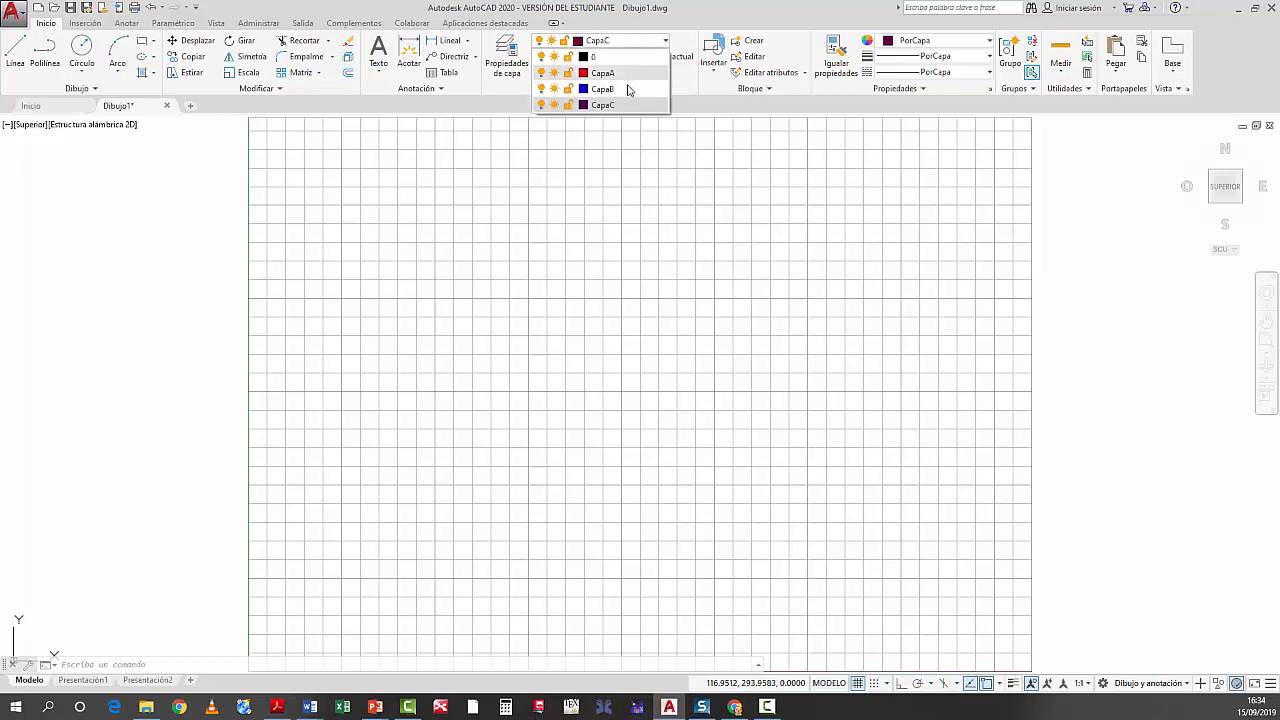
{"action": "left_click", "coordinate": [626, 85]}
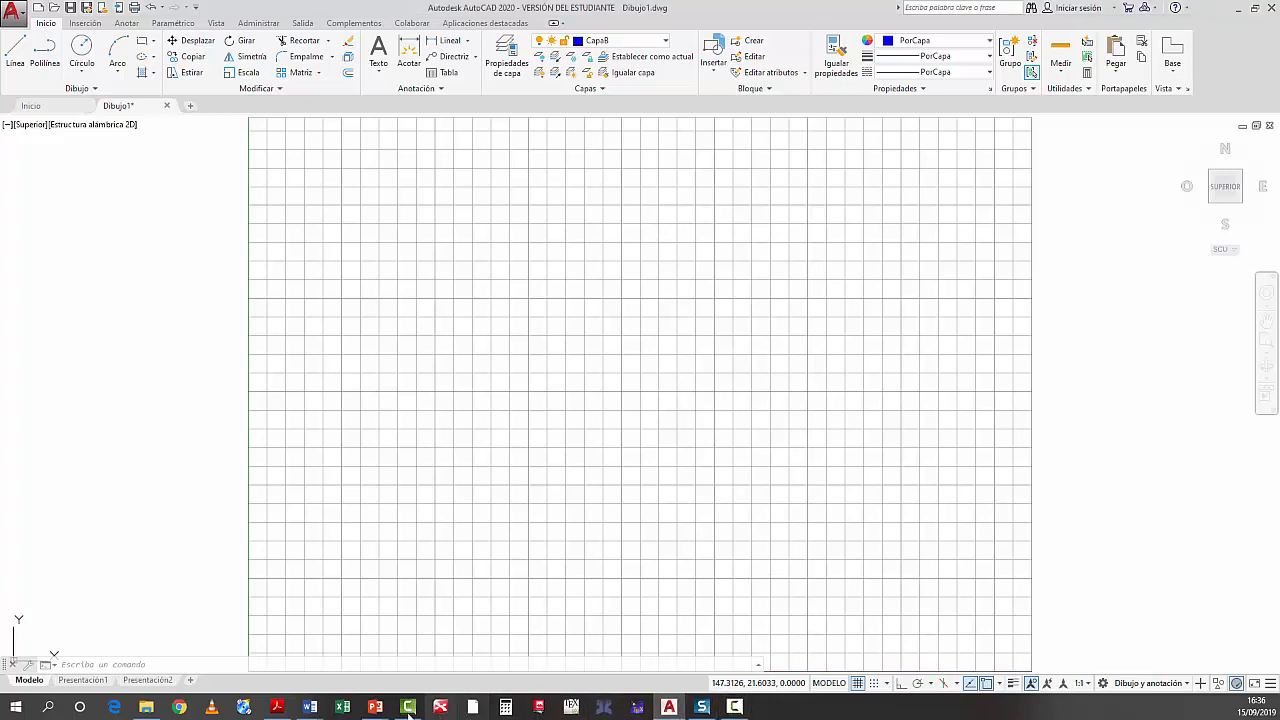
Switch to the PowerPoint slide show window of video4_2.pptx
{"action": "mouse_move", "coordinate": [378, 710]}
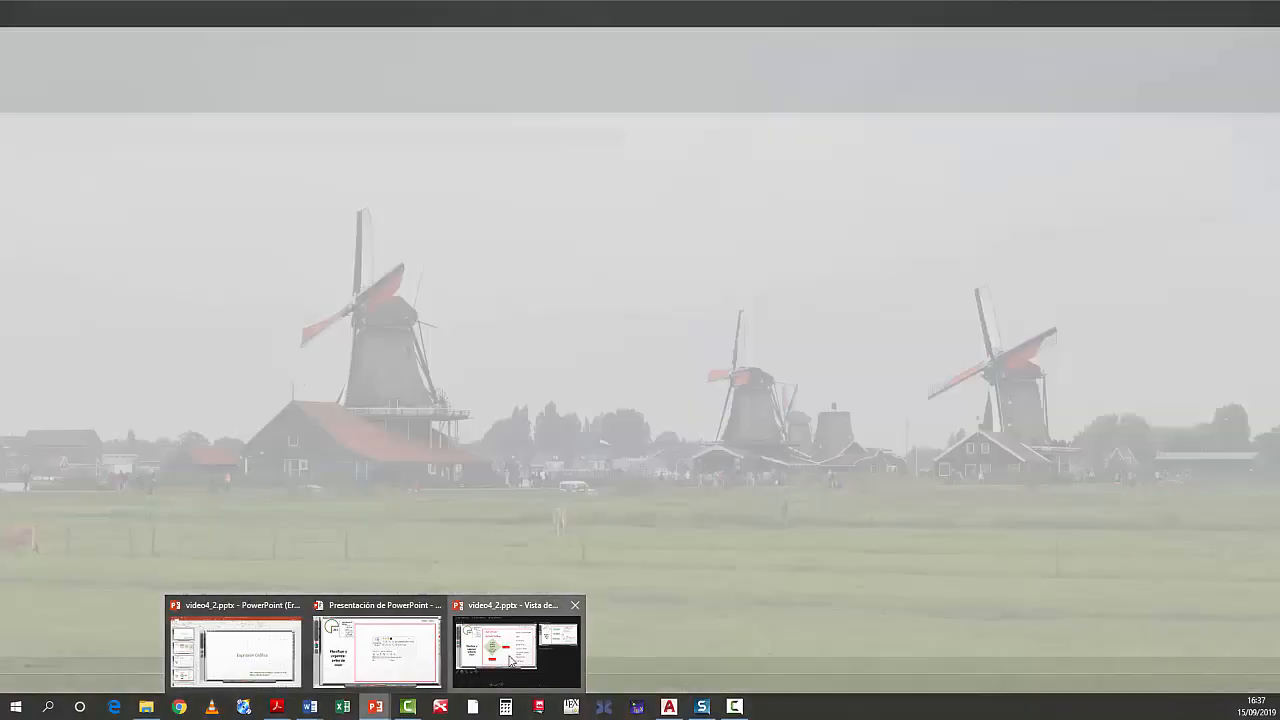
{"action": "left_click", "coordinate": [518, 652]}
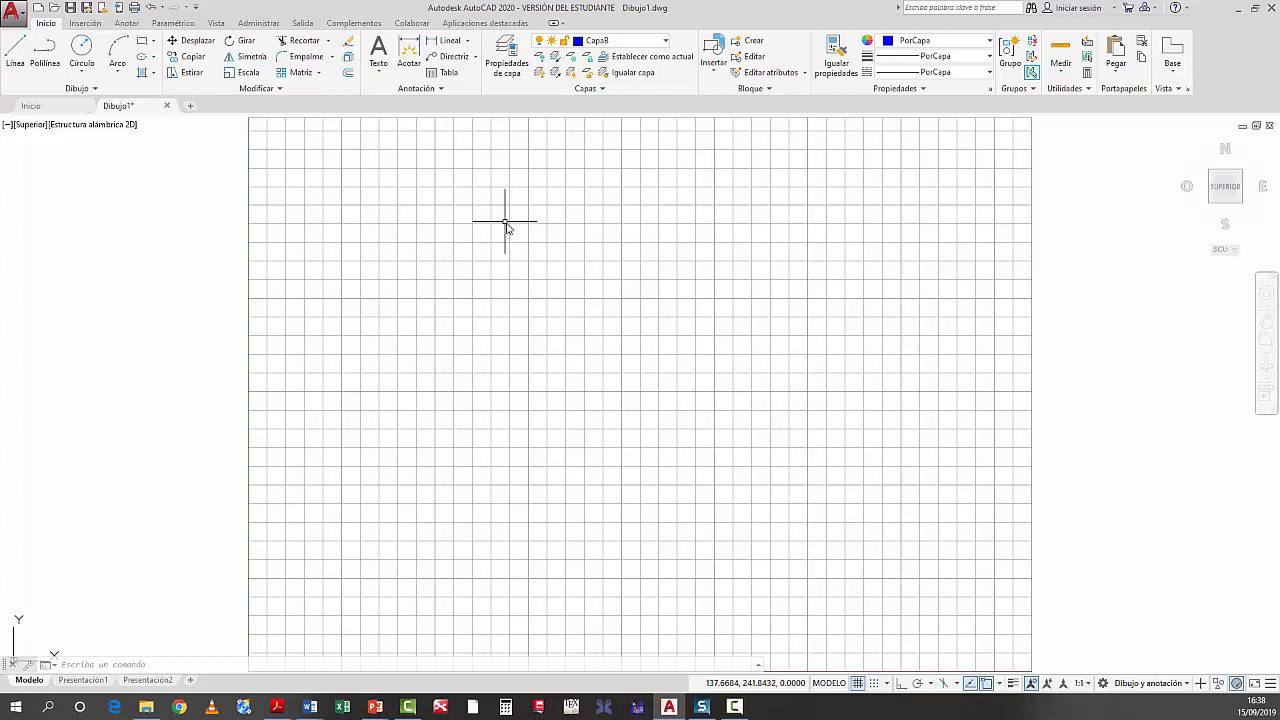
Make CapaA the current layer and draw a circle by centre and radius in the upper-left part of the drawing grid
{"action": "left_click", "coordinate": [665, 41]}
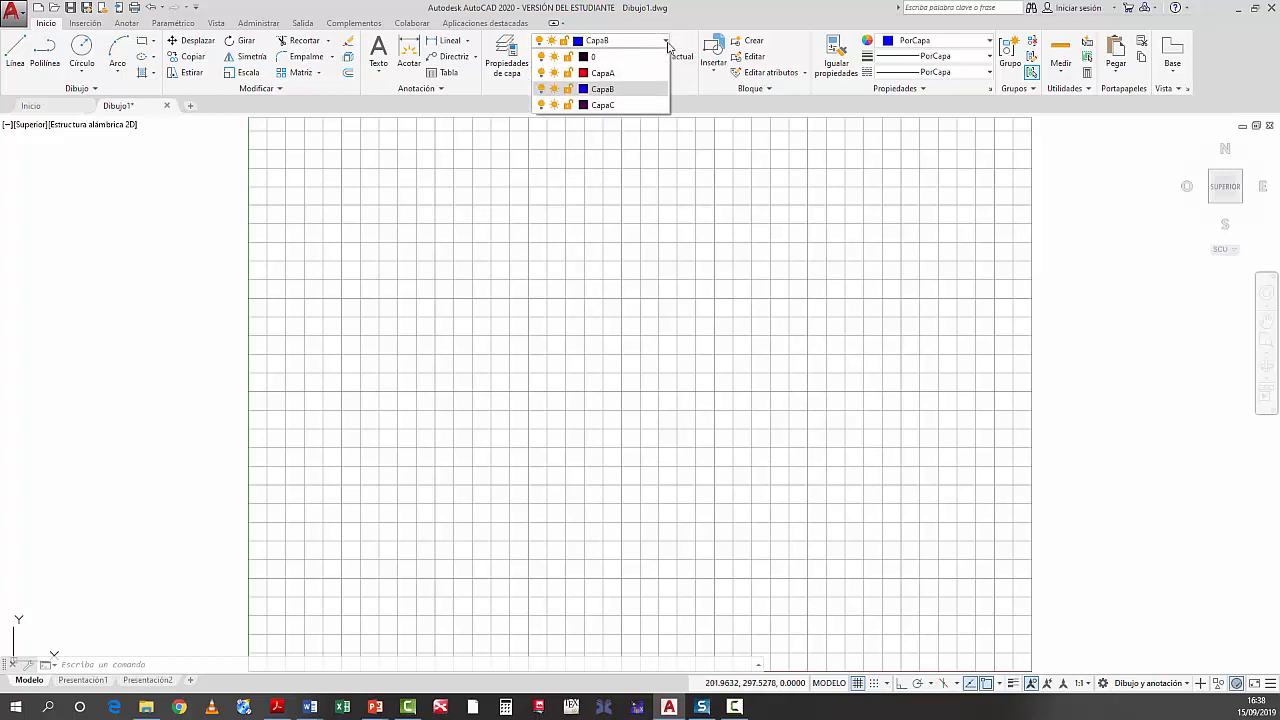
{"action": "left_click", "coordinate": [600, 75]}
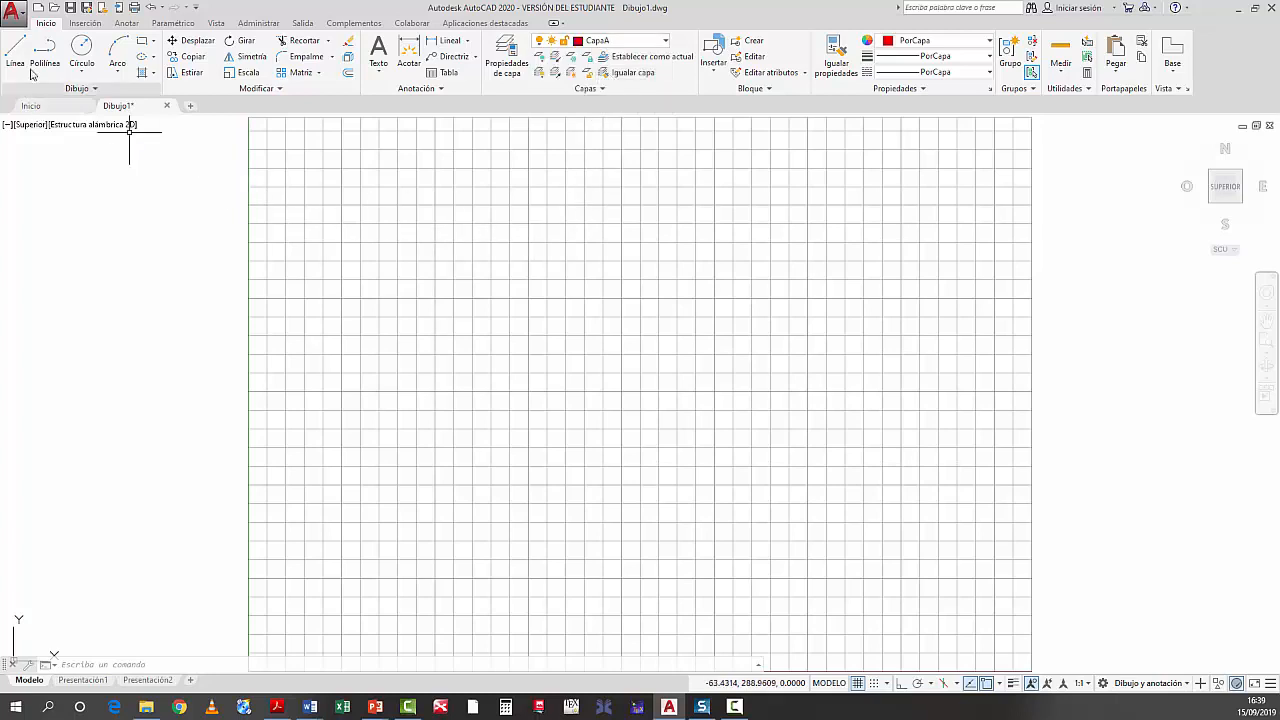
{"action": "type", "text": "c"}
{"action": "key", "text": "Return"}
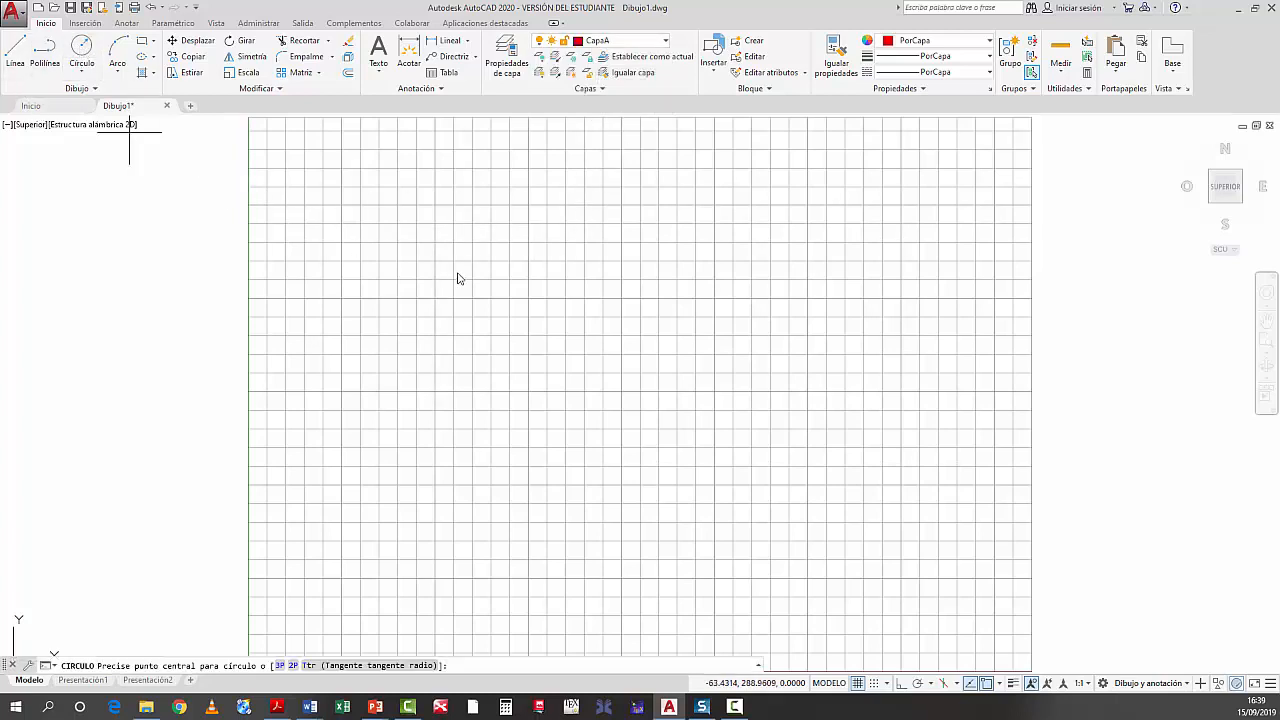
{"action": "left_click", "coordinate": [480, 292]}
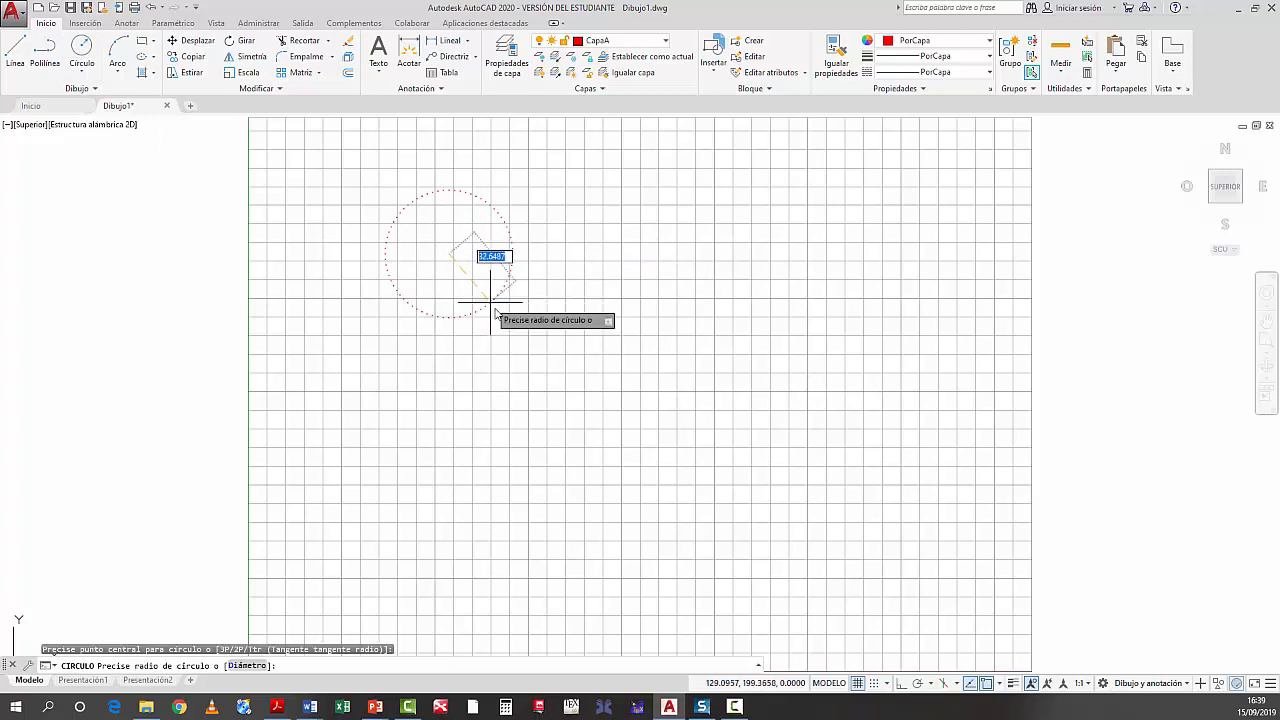
{"action": "left_click", "coordinate": [540, 311]}
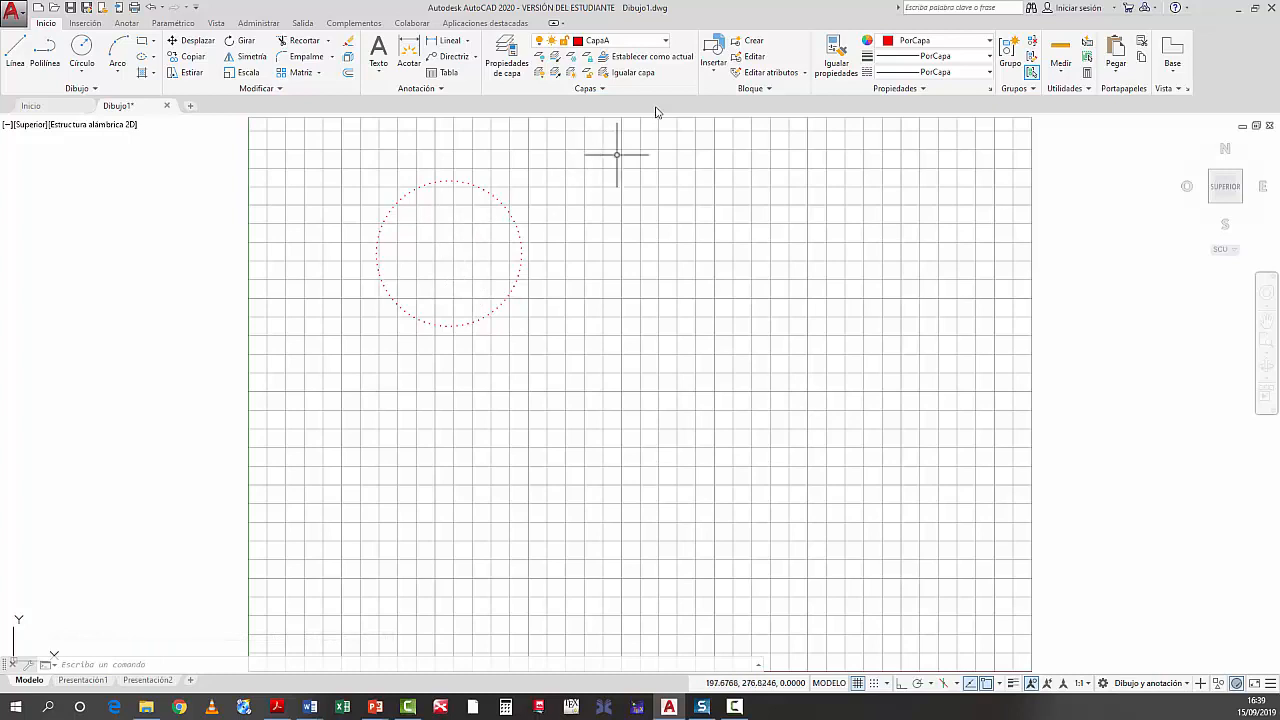
Draw two connected lines from the red circle's top quadrant to a point right of it and back to its bottom quadrant
{"action": "left_click", "coordinate": [15, 52]}
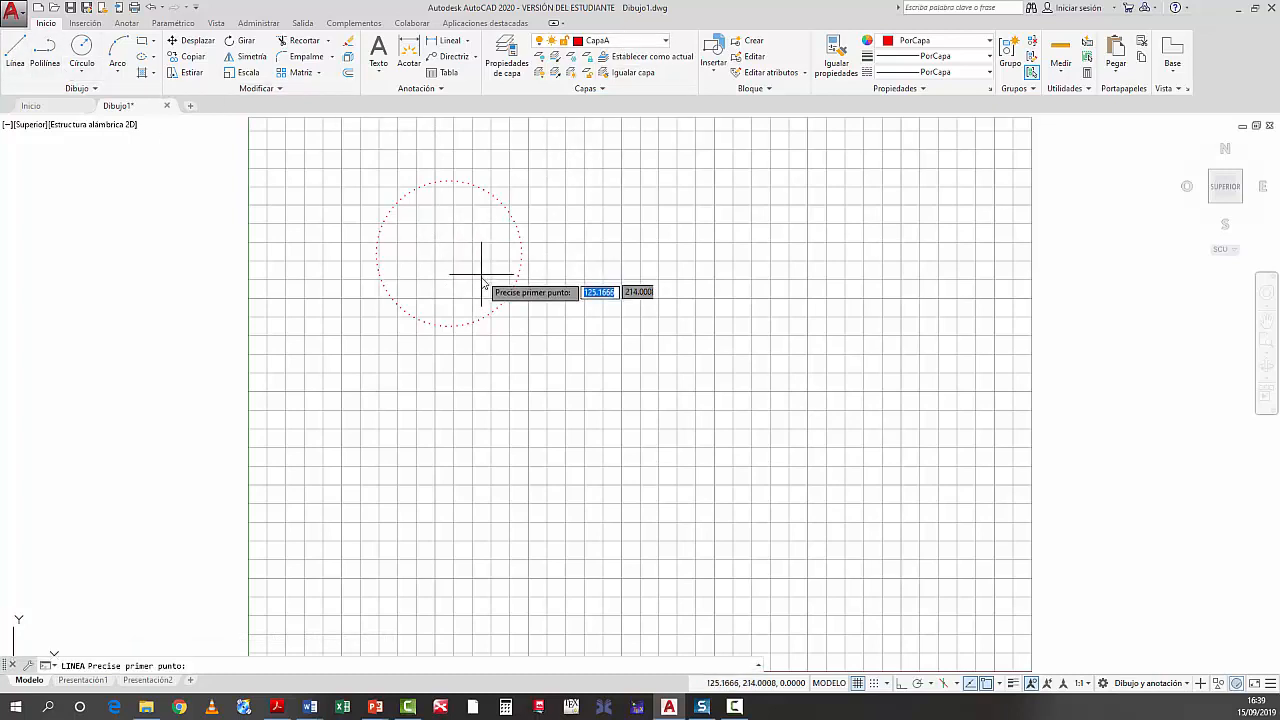
{"action": "left_click", "coordinate": [448, 182]}
{"action": "left_click", "coordinate": [615, 191]}
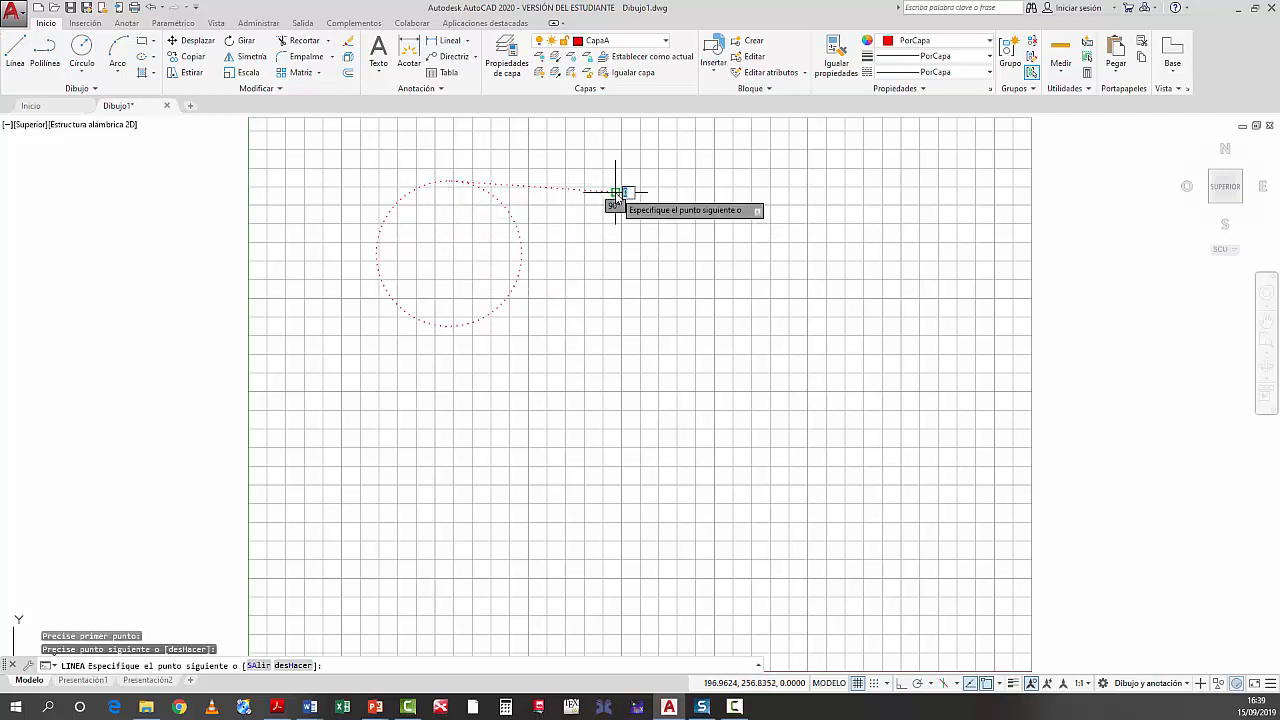
{"action": "left_click", "coordinate": [448, 326]}
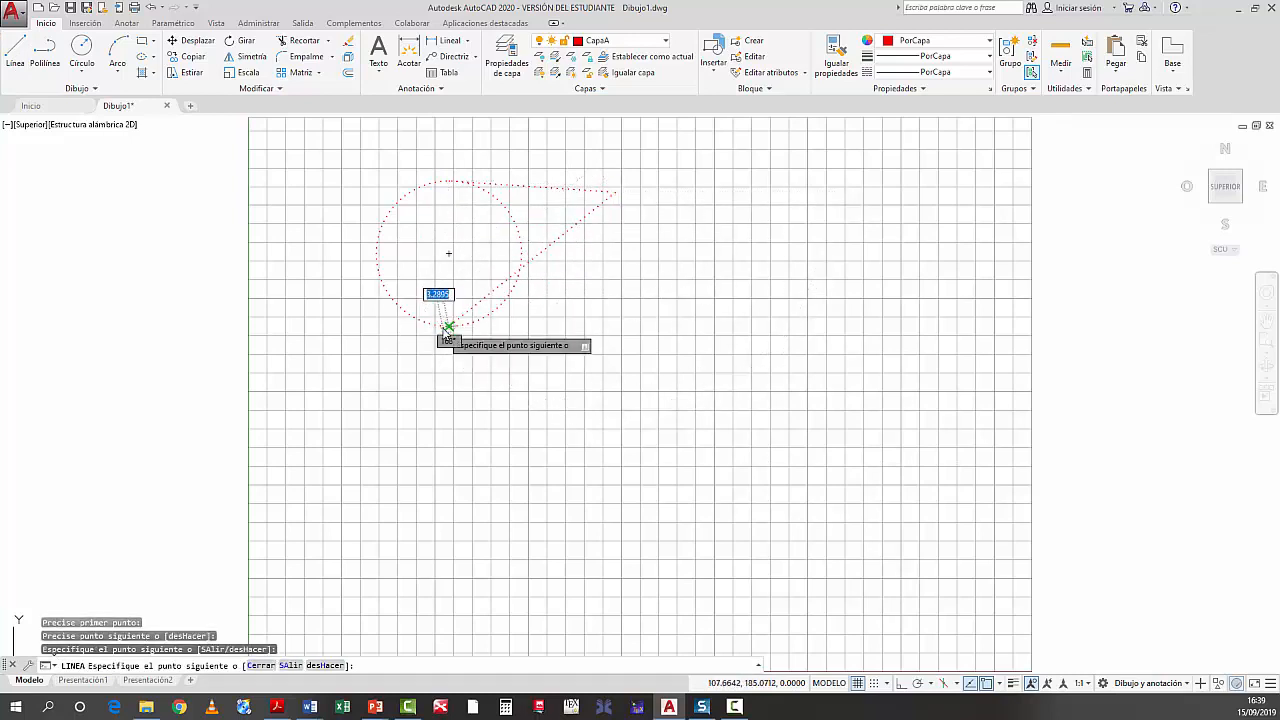
{"action": "right_click", "coordinate": [488, 346]}
{"action": "left_click", "coordinate": [510, 346]}
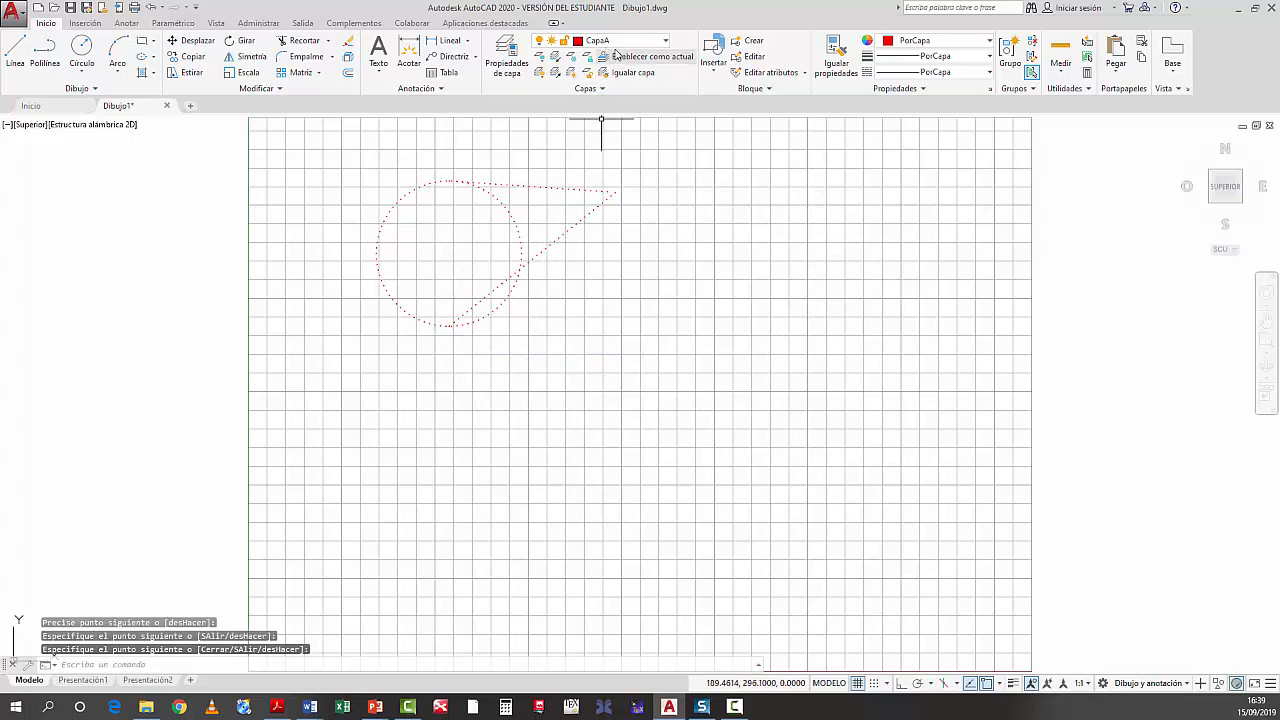
Make CapaB the current layer and draw a circle by centre and diameter, about 31.5 units across, right of the red figure
{"action": "left_click", "coordinate": [622, 43]}
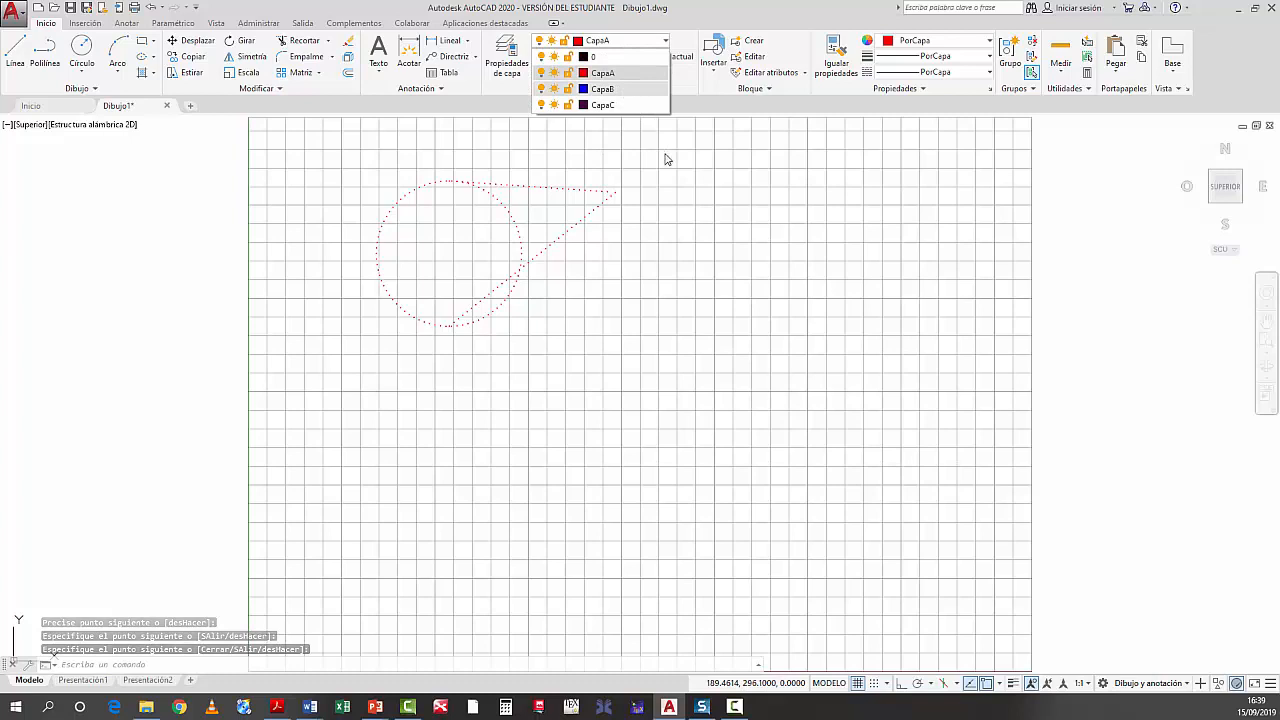
{"action": "left_click", "coordinate": [603, 89]}
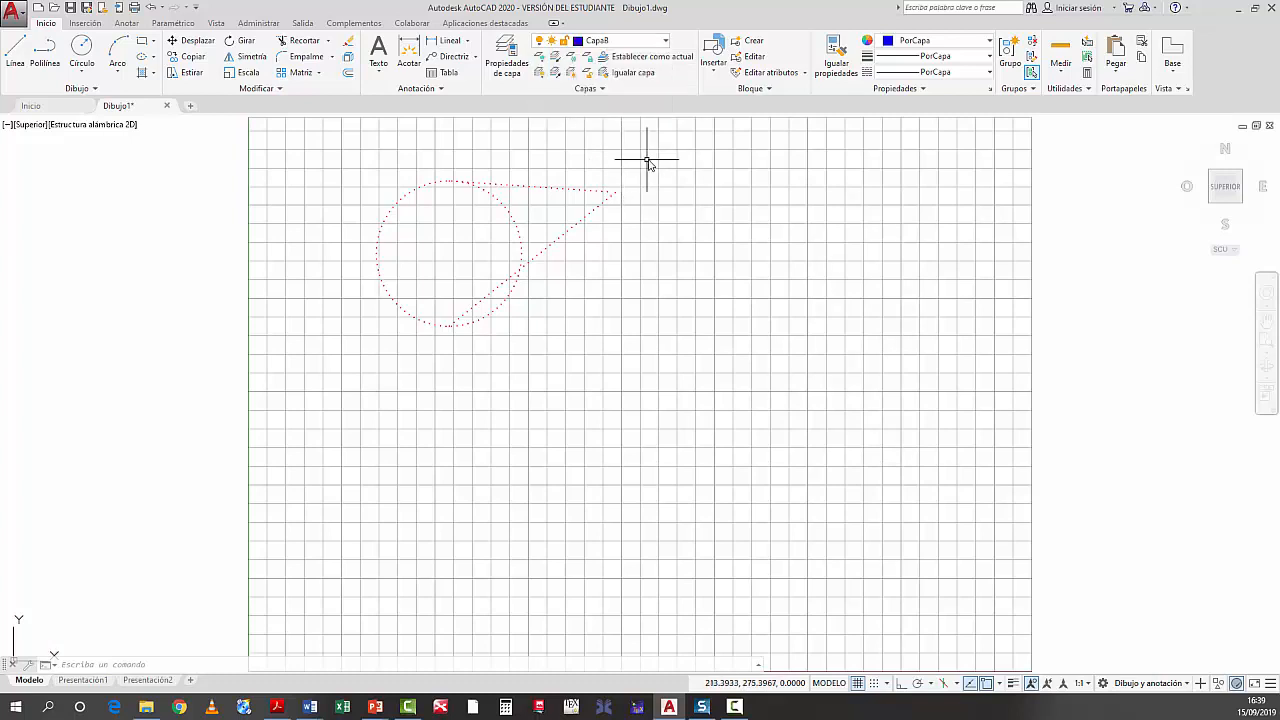
{"action": "left_click", "coordinate": [80, 78]}
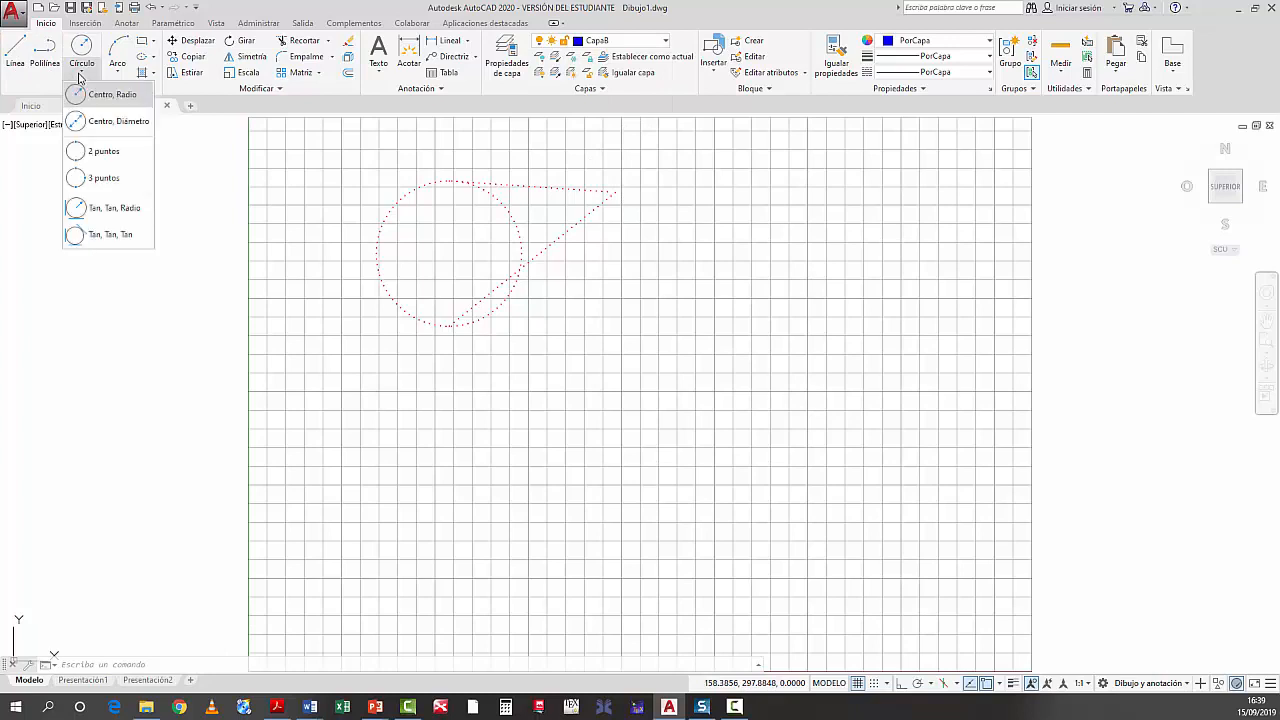
{"action": "left_click", "coordinate": [110, 121]}
{"action": "left_click", "coordinate": [709, 292]}
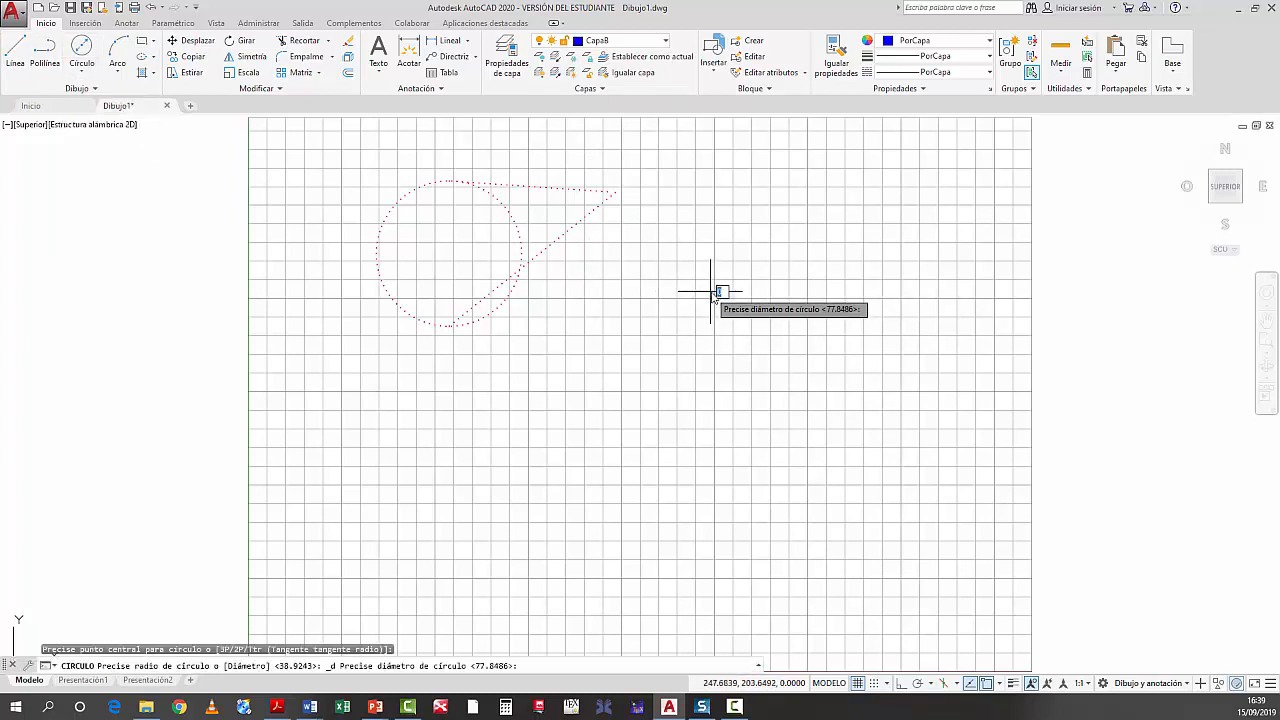
{"action": "left_click", "coordinate": [757, 329]}
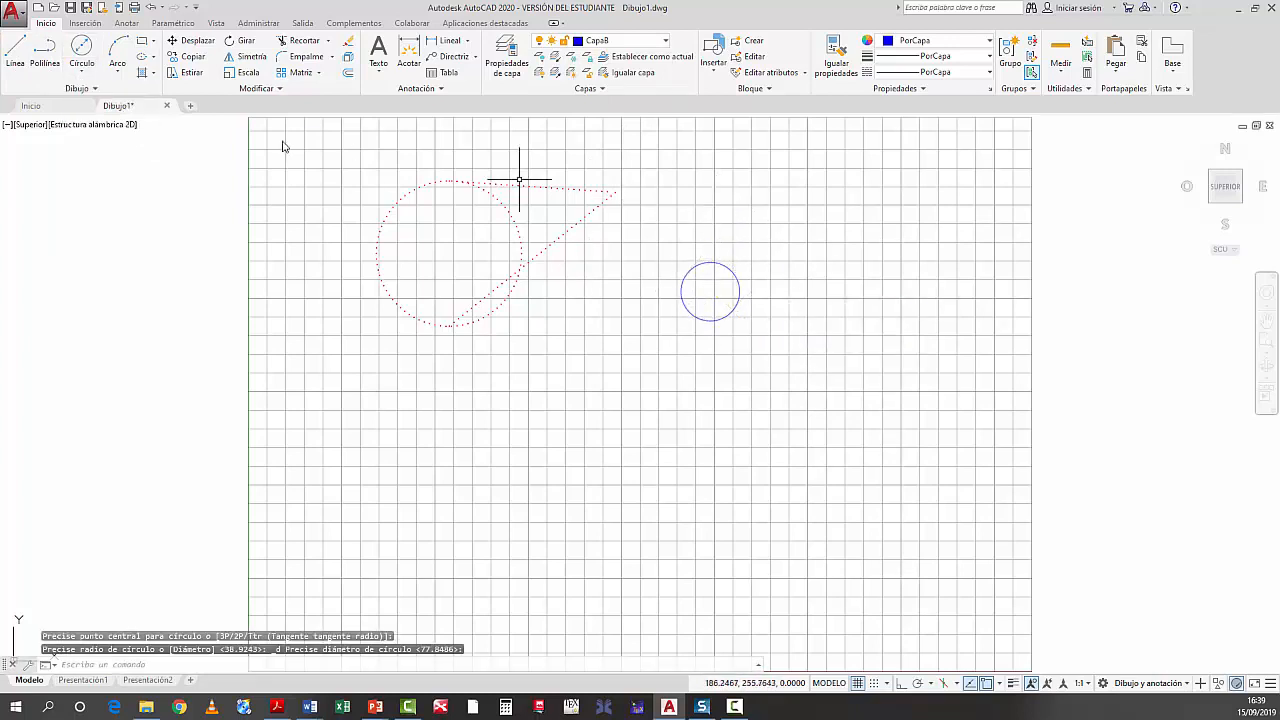
Draw a closed chain of lines from above the blue circle through its right and left quadrants and the red circle's centre
{"action": "left_click", "coordinate": [15, 55]}
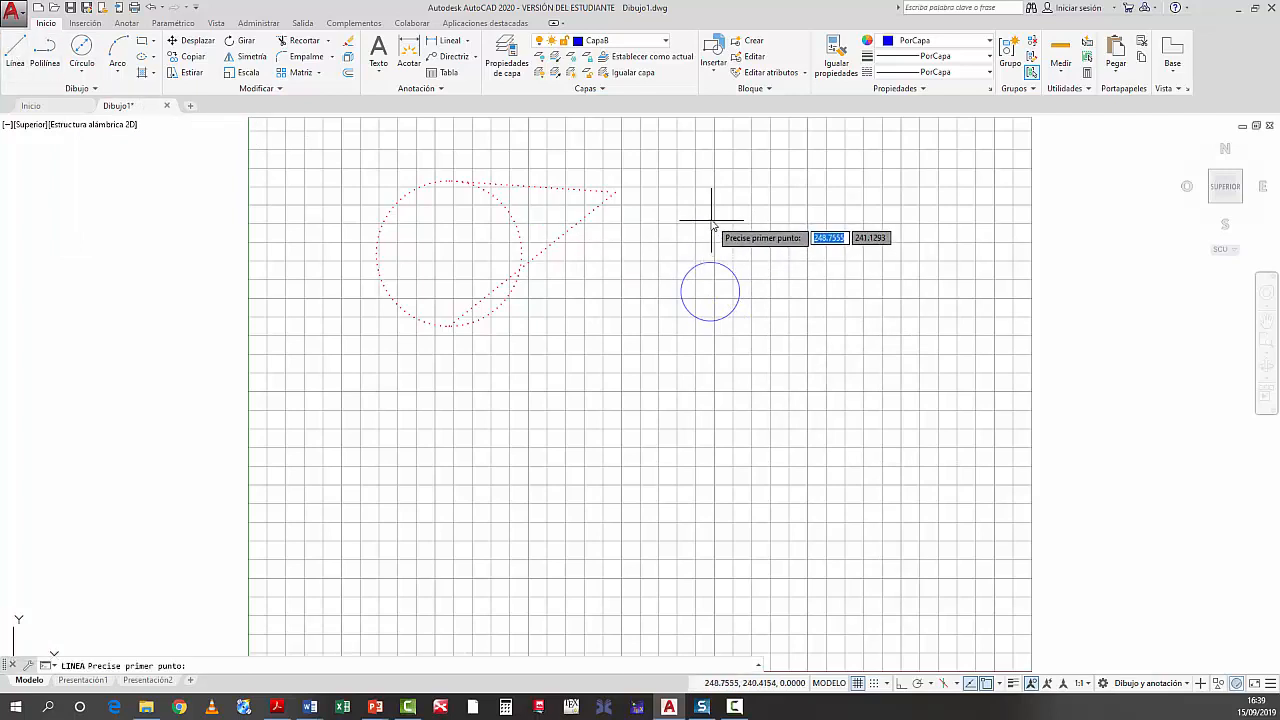
{"action": "left_click", "coordinate": [711, 328]}
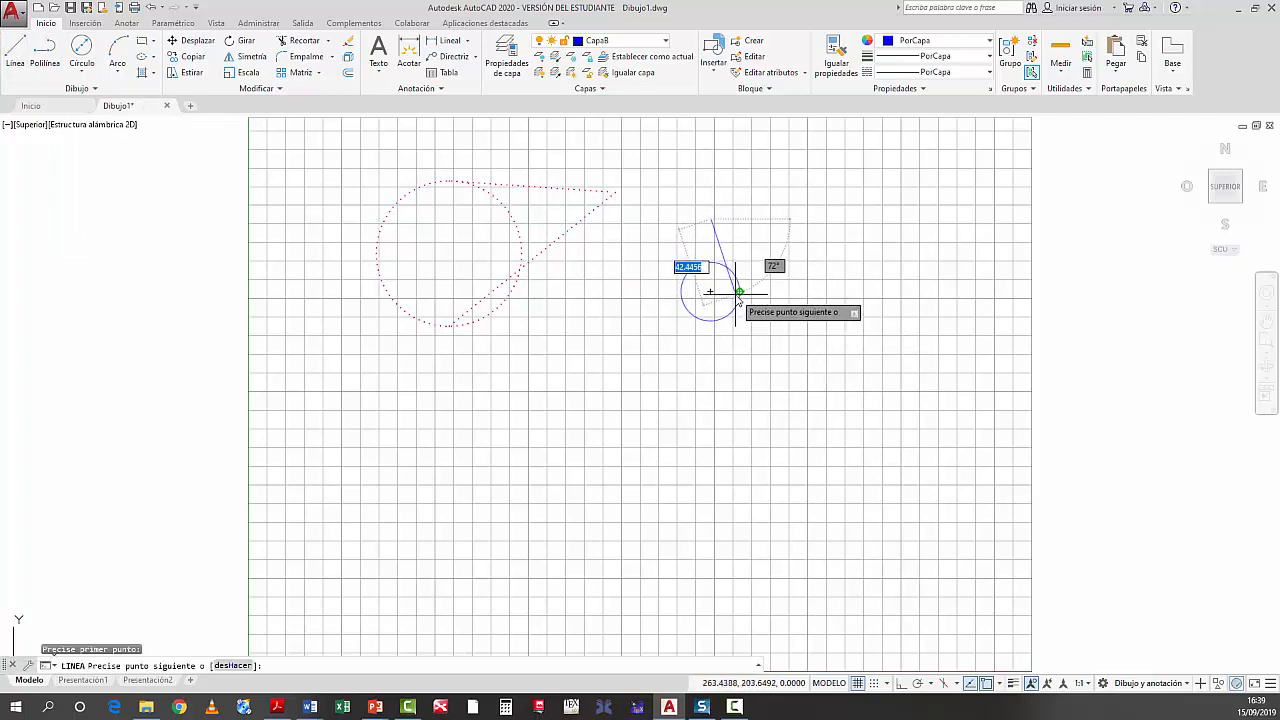
{"action": "left_click", "coordinate": [739, 291]}
{"action": "left_click", "coordinate": [681, 291]}
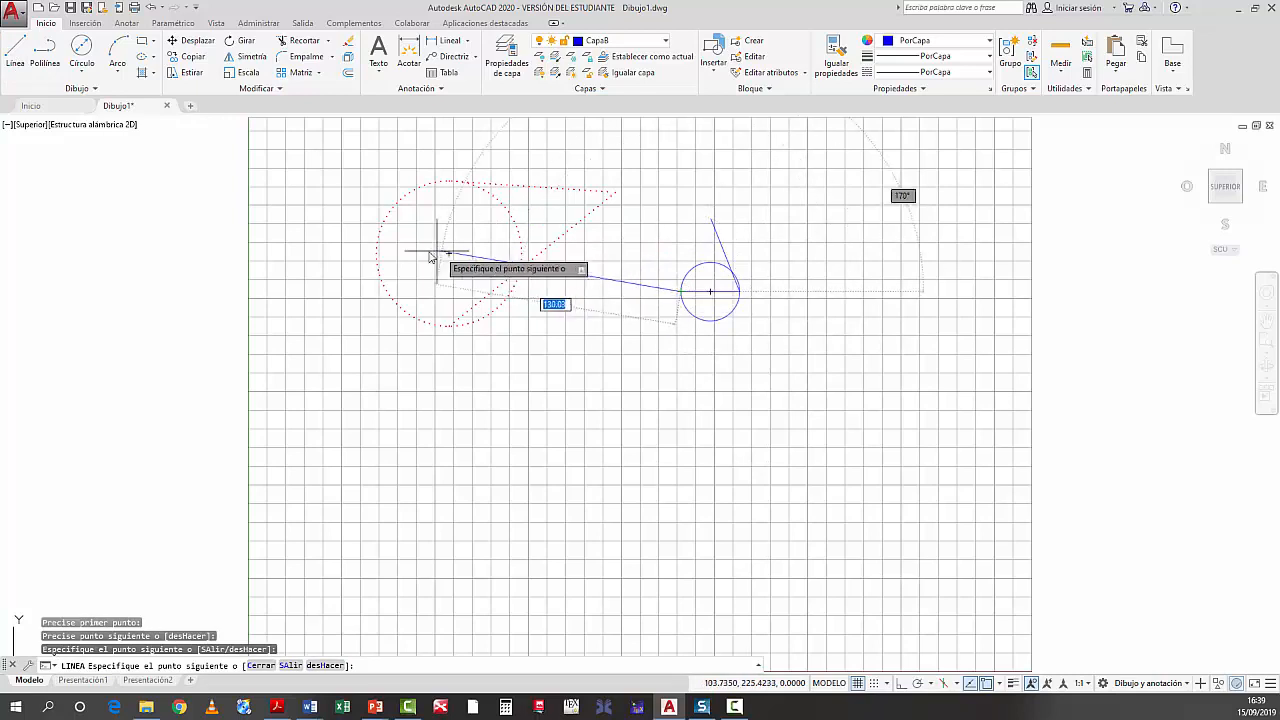
{"action": "left_click", "coordinate": [449, 254]}
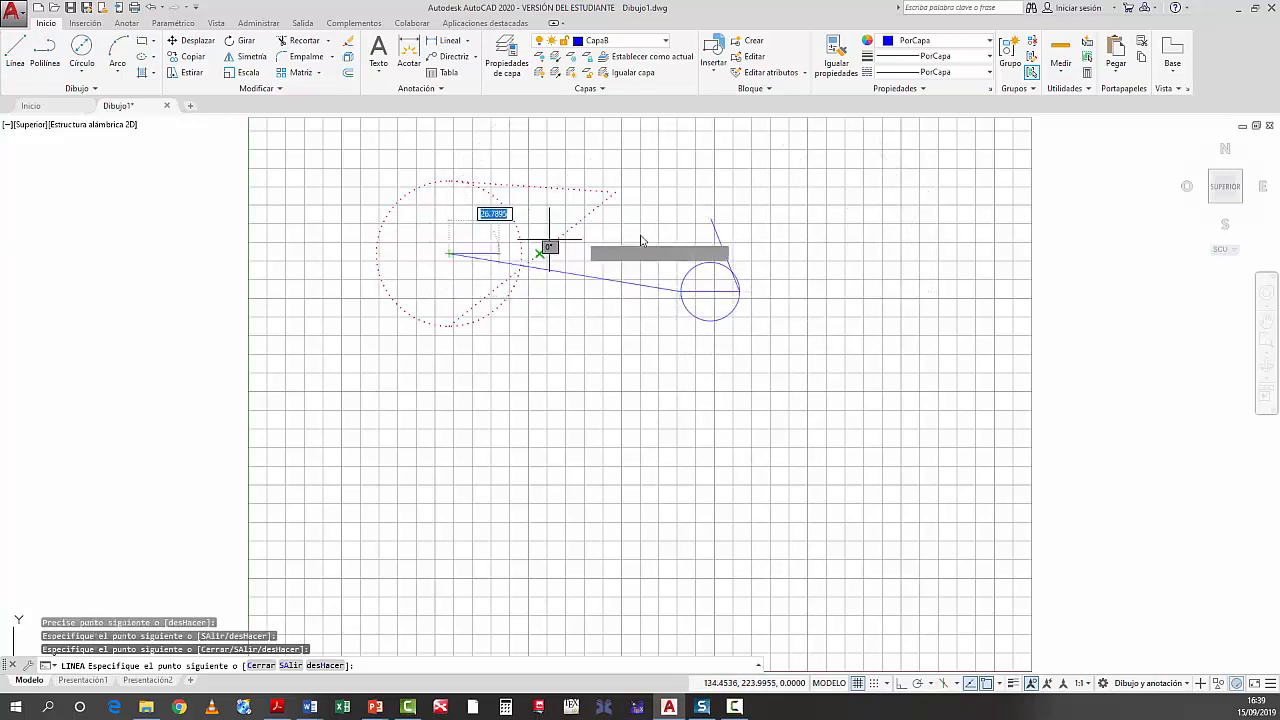
{"action": "left_click", "coordinate": [711, 219]}
{"action": "right_click", "coordinate": [712, 228]}
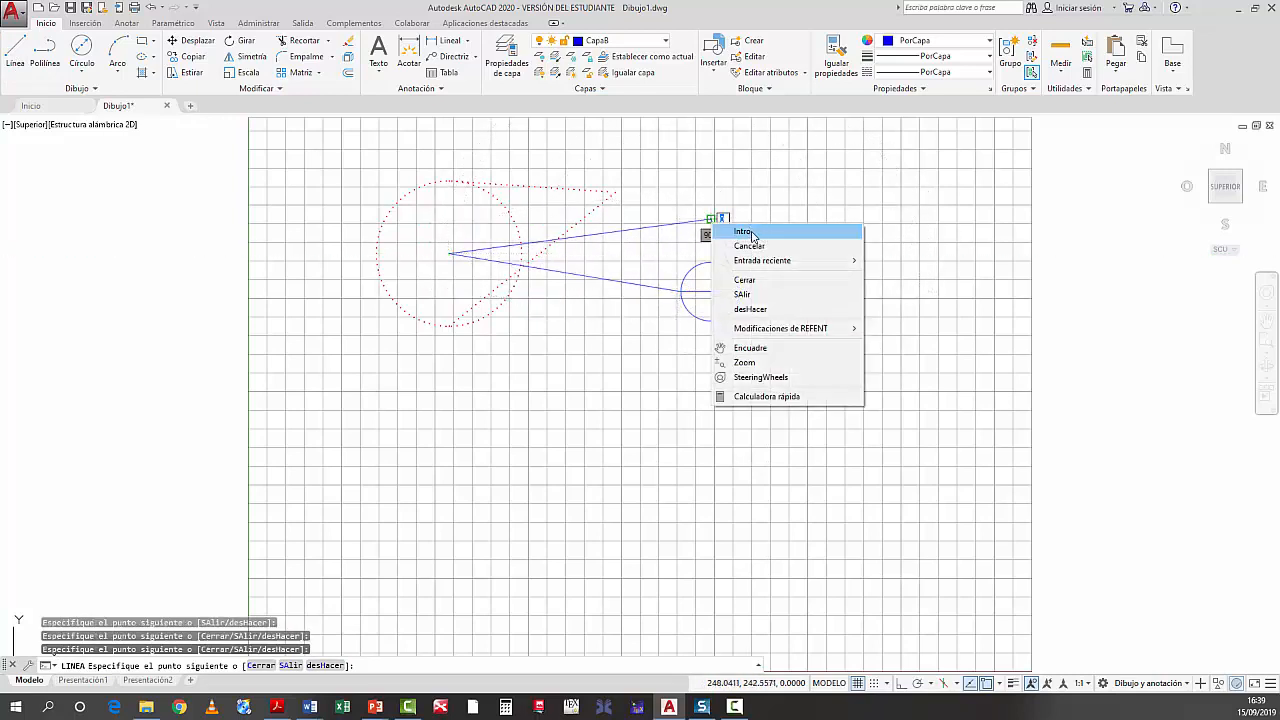
{"action": "left_click", "coordinate": [746, 232]}
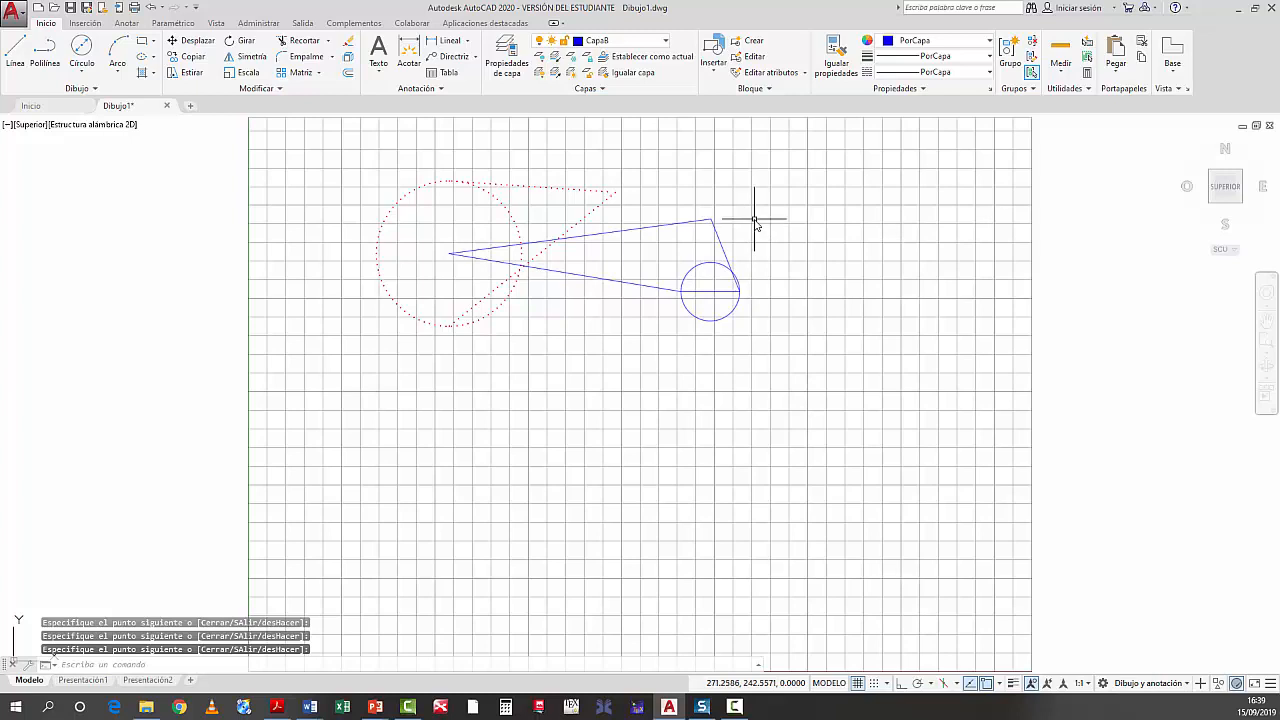
Review the layers in the layer properties manager, close it and turn on lineweight display in the drawing
{"action": "left_click", "coordinate": [507, 66]}
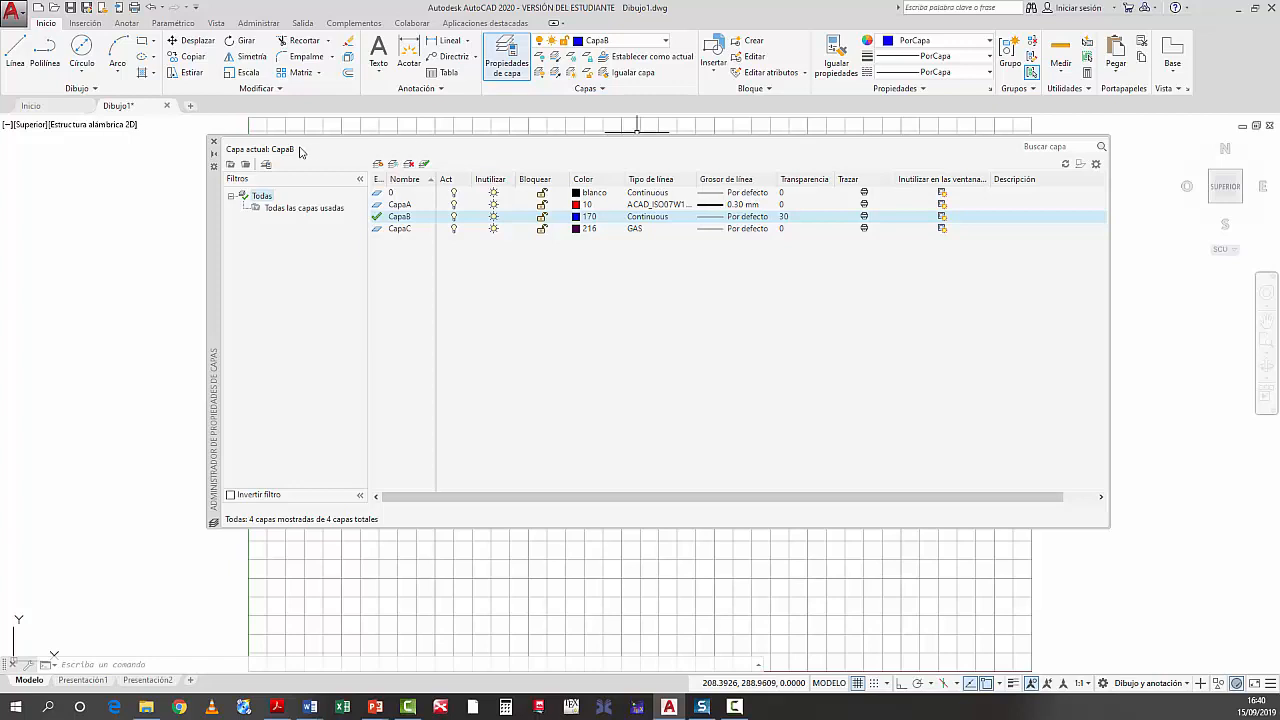
{"action": "left_click", "coordinate": [213, 142]}
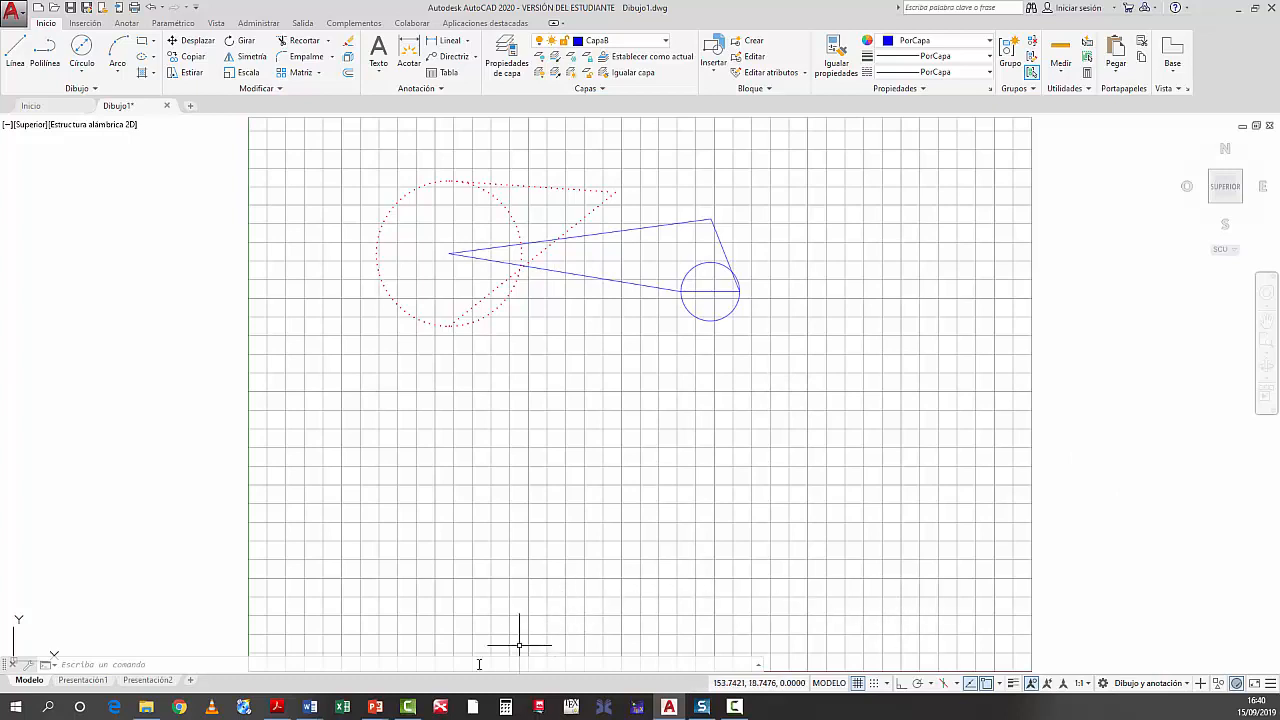
{"action": "left_click", "coordinate": [1013, 684]}
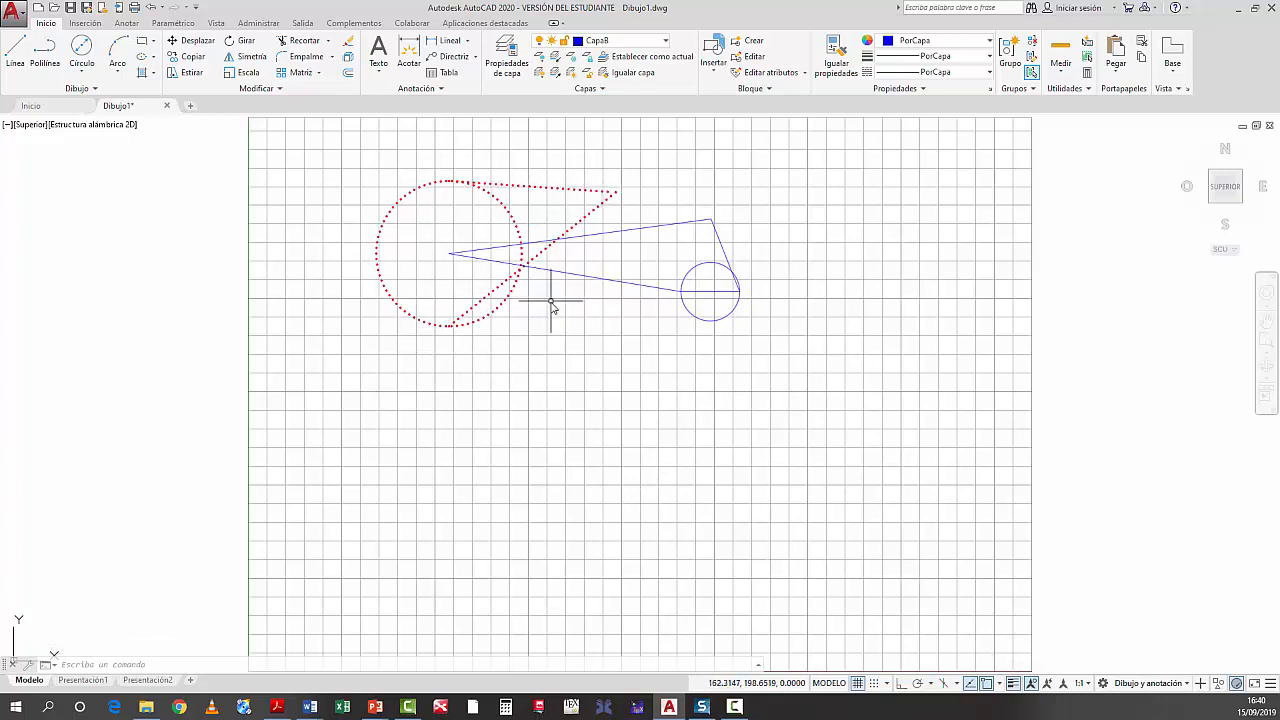
Make CapaC the current layer and draw a circle by centre and diameter below and between the red and blue circles
{"action": "left_click", "coordinate": [604, 42]}
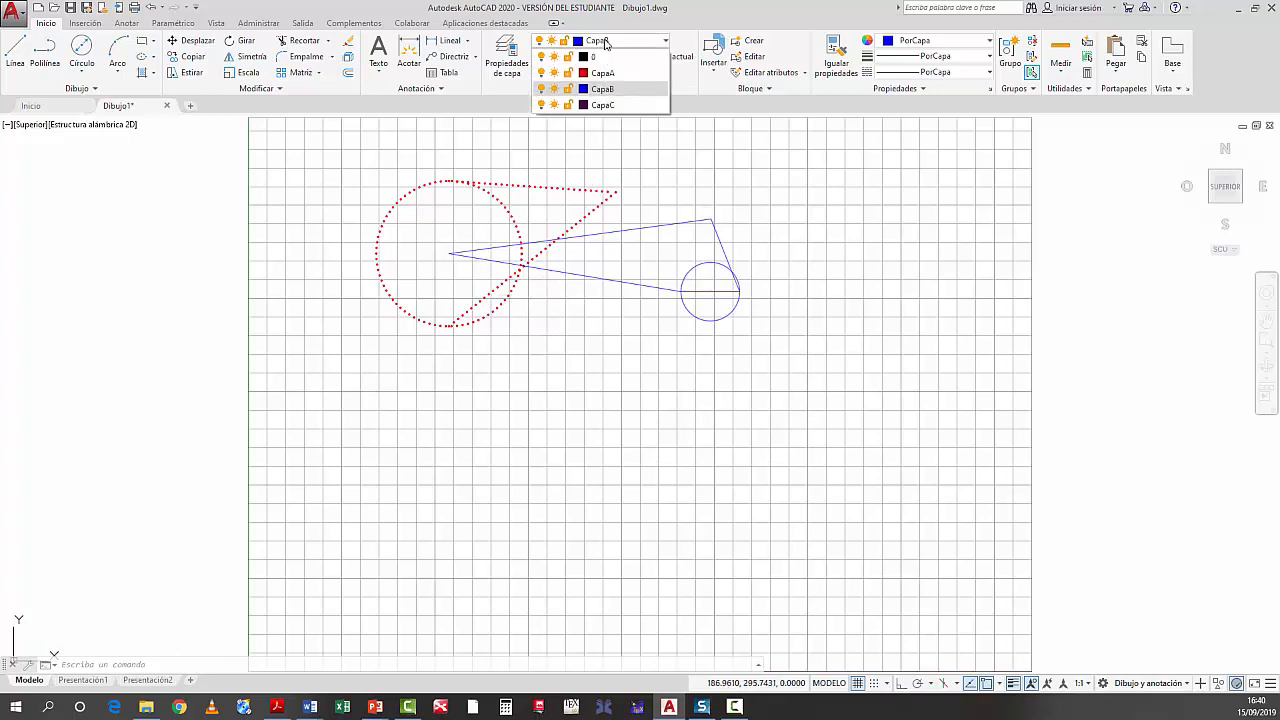
{"action": "left_click", "coordinate": [605, 105]}
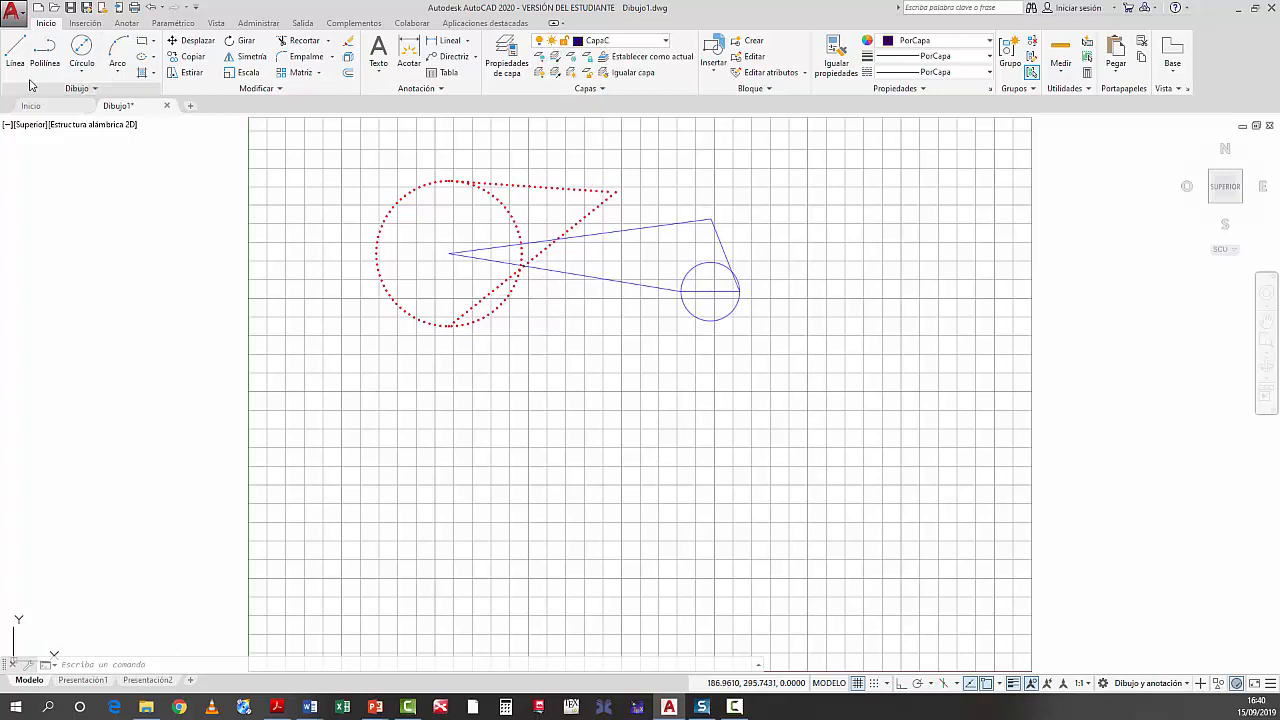
{"action": "left_click", "coordinate": [84, 47]}
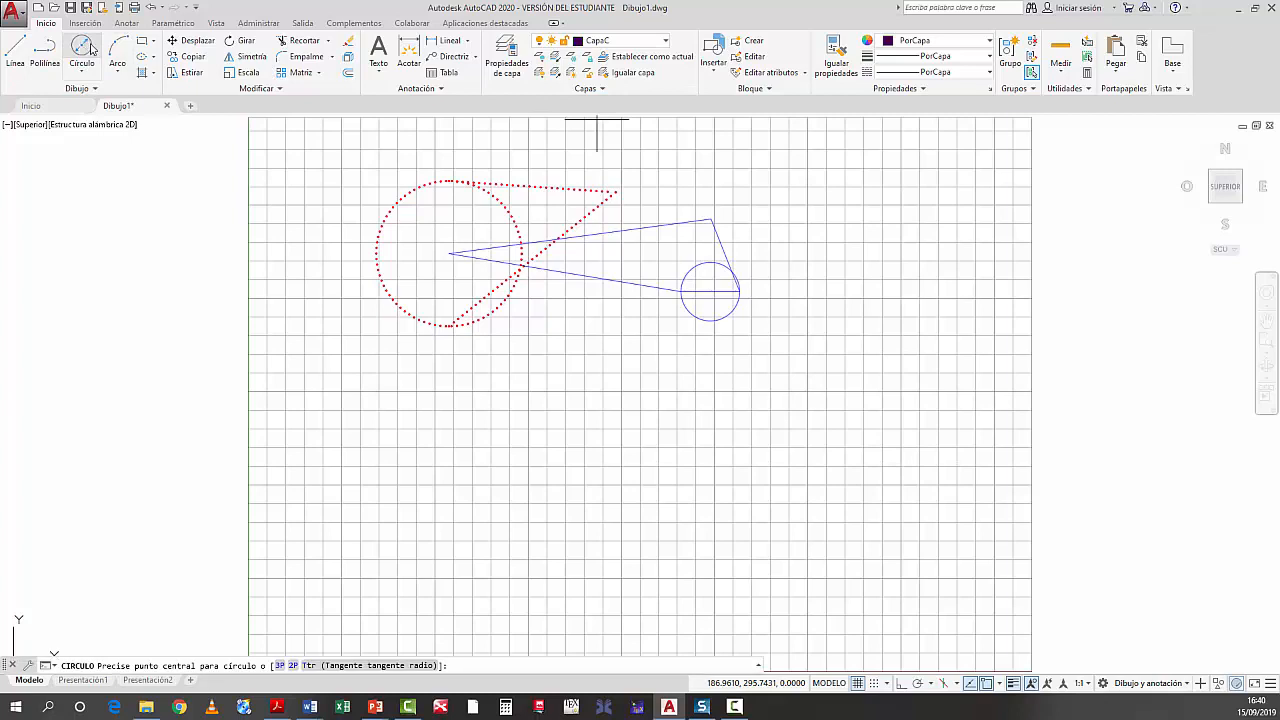
{"action": "left_click", "coordinate": [565, 361]}
{"action": "type", "text": "d"}
{"action": "key", "text": "Return"}
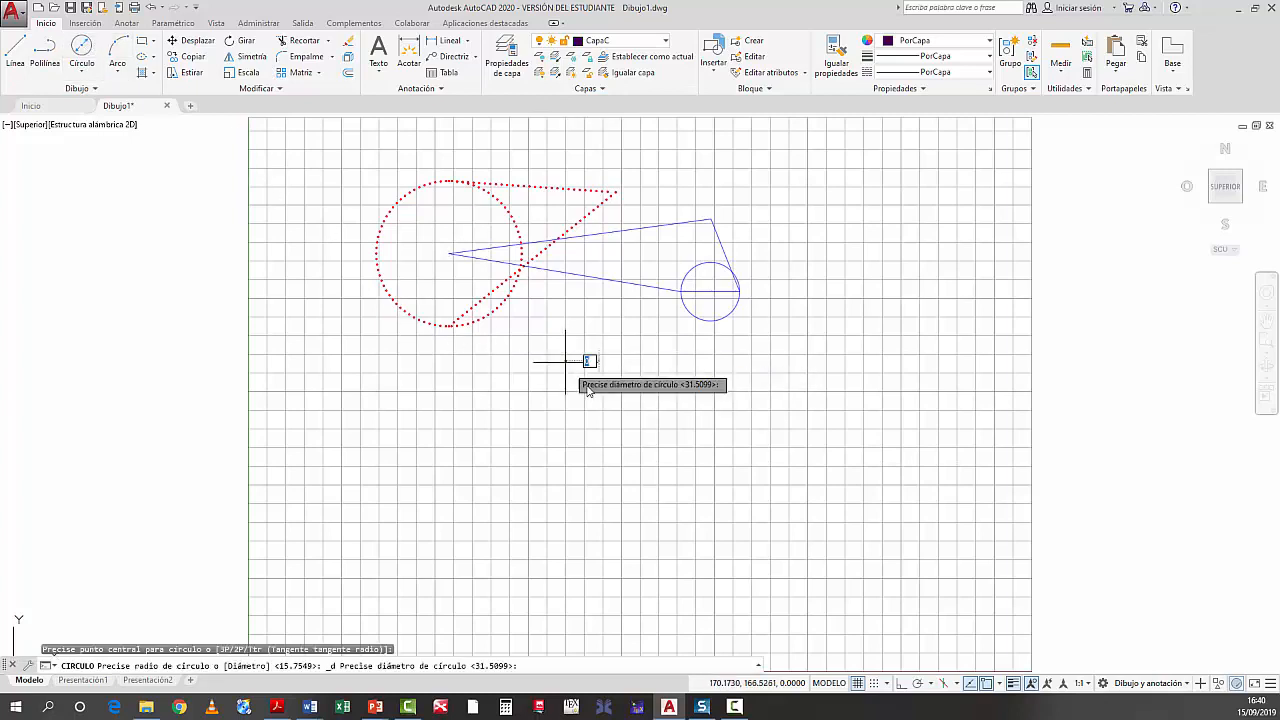
{"action": "left_click", "coordinate": [662, 432]}
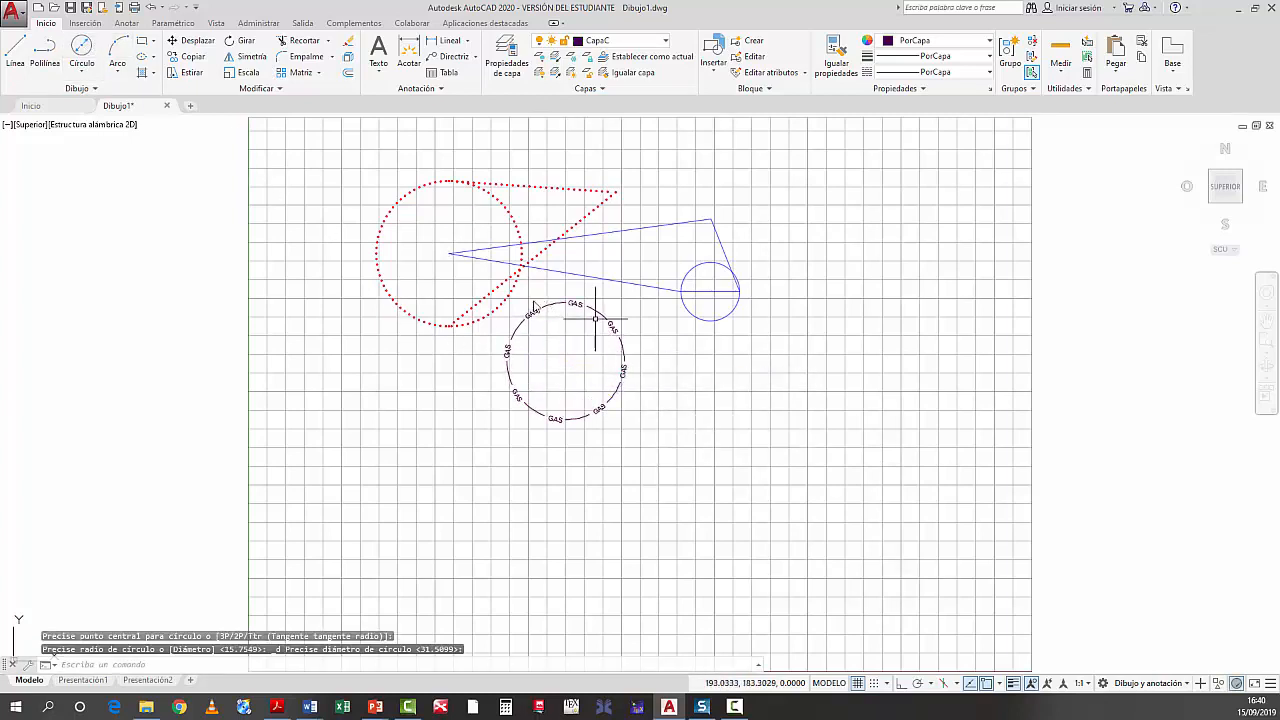
Draw a closed triangle of lines joining the centres of the CapaC, blue and red circles
{"action": "left_click", "coordinate": [15, 52]}
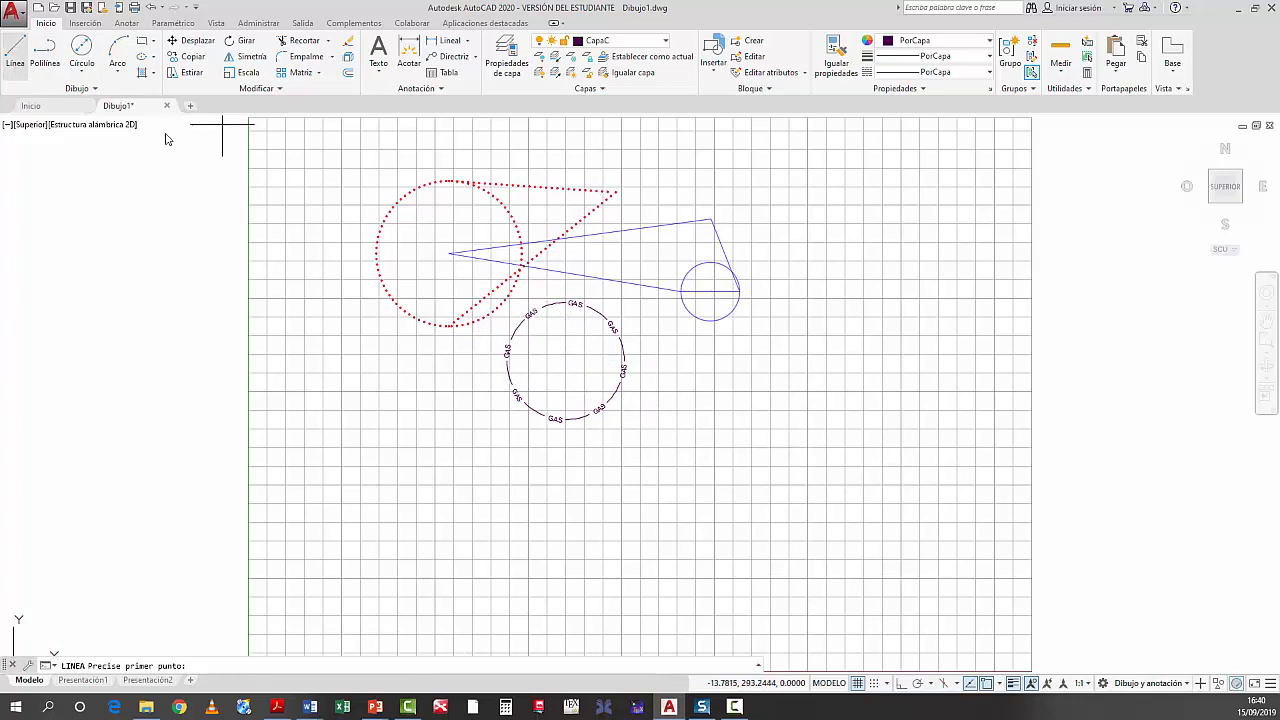
{"action": "left_click", "coordinate": [565, 361]}
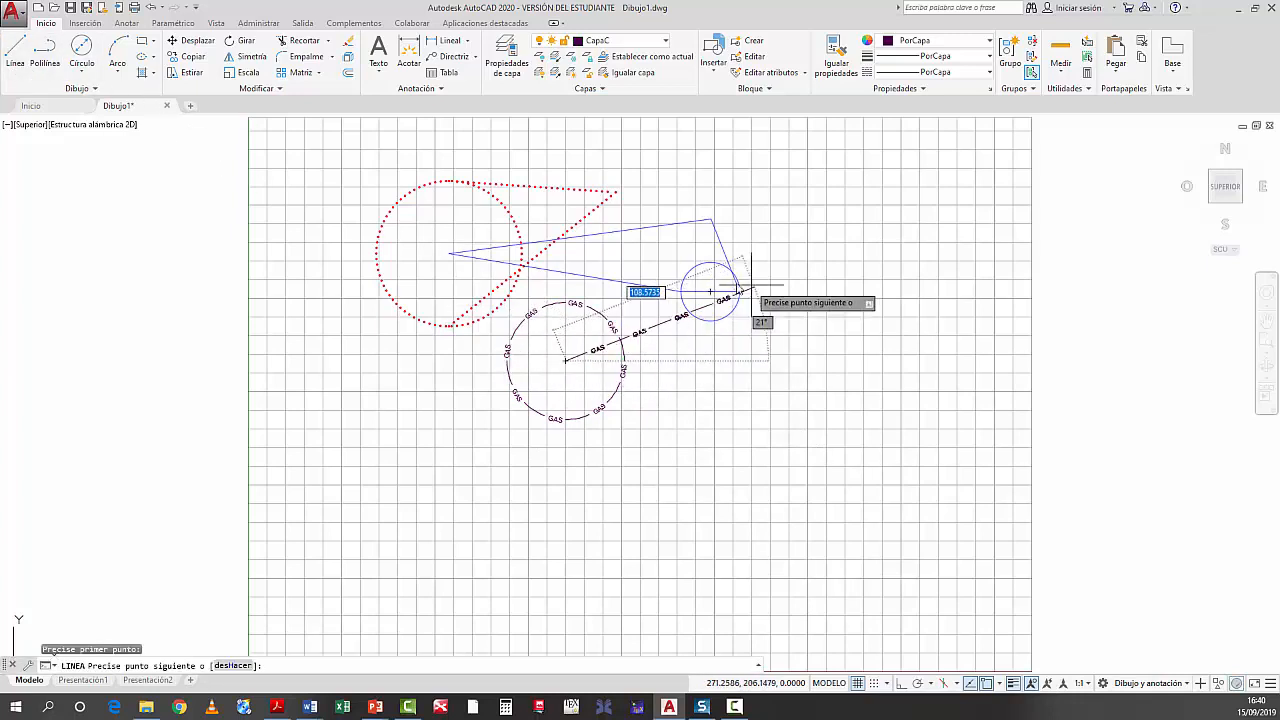
{"action": "left_click", "coordinate": [709, 291]}
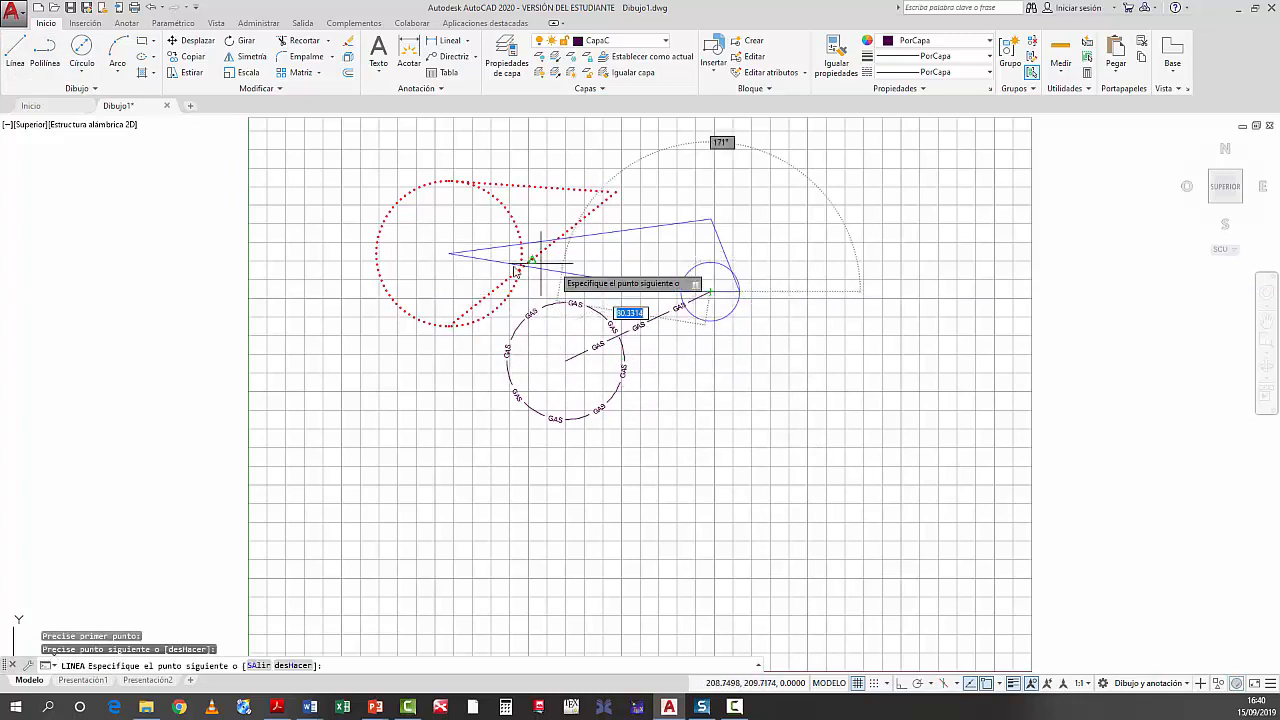
{"action": "left_click", "coordinate": [449, 254]}
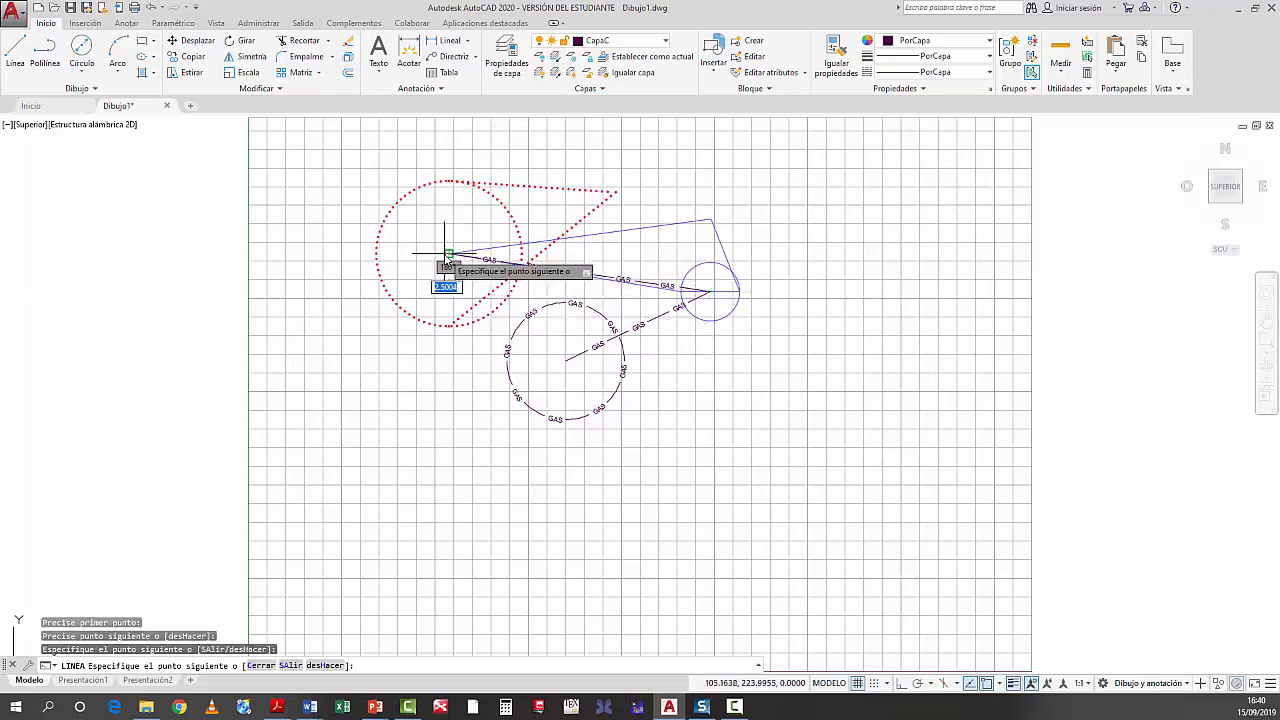
{"action": "left_click", "coordinate": [565, 361]}
{"action": "right_click", "coordinate": [566, 362]}
{"action": "left_click", "coordinate": [587, 375]}
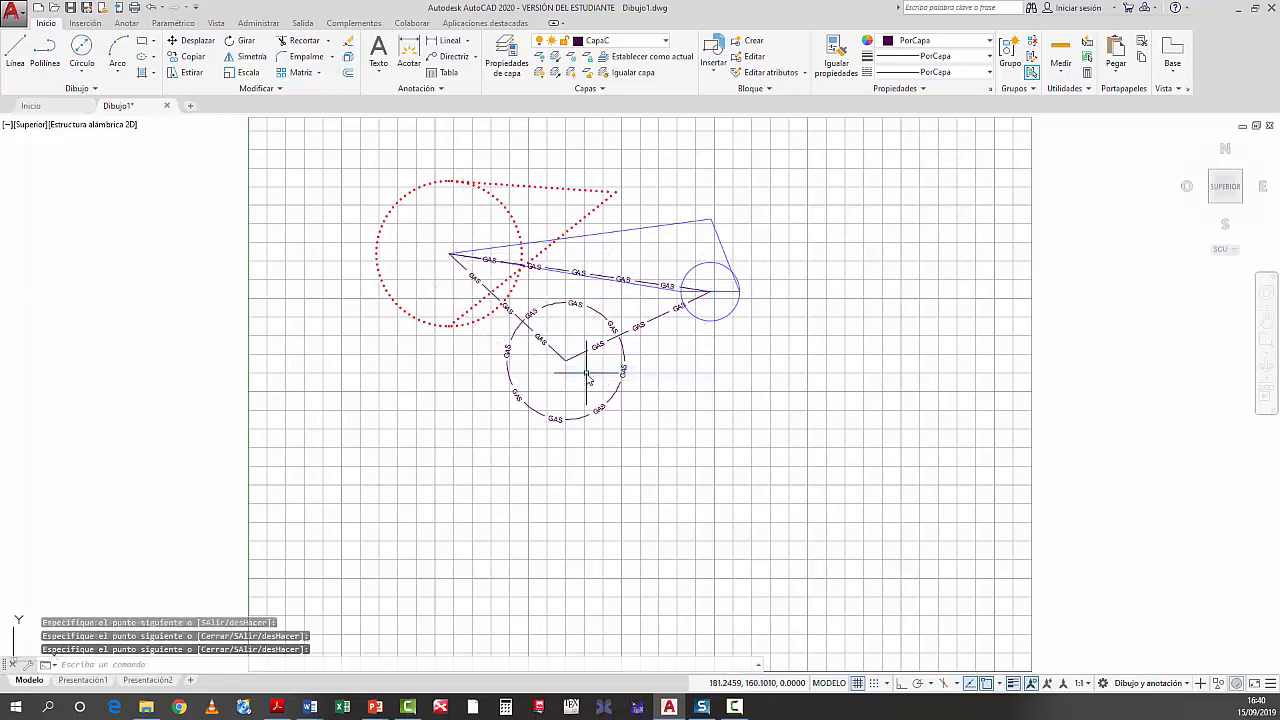
Set CapaA's lineweight to Por defecto in the layer properties manager, keeping its linetype
{"action": "left_click", "coordinate": [1270, 323]}
{"action": "mouse_move", "coordinate": [680, 302]}
{"action": "left_mouse_down"}
{"action": "mouse_move", "coordinate": [753, 372]}
{"action": "mouse_move", "coordinate": [726, 355]}
{"action": "left_mouse_up"}
{"action": "scroll", "coordinate": [753, 372], "scroll_direction": "up", "scroll_amount": 2}
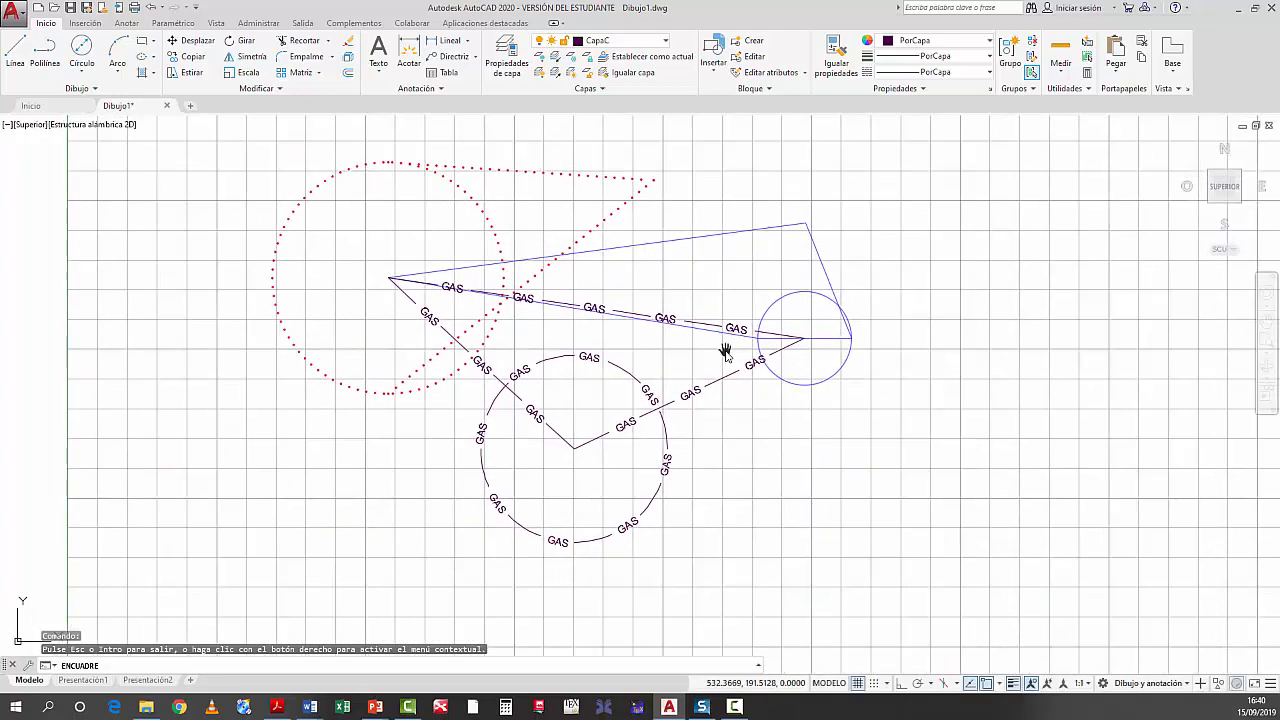
{"action": "right_click", "coordinate": [726, 355]}
{"action": "left_click", "coordinate": [749, 357]}
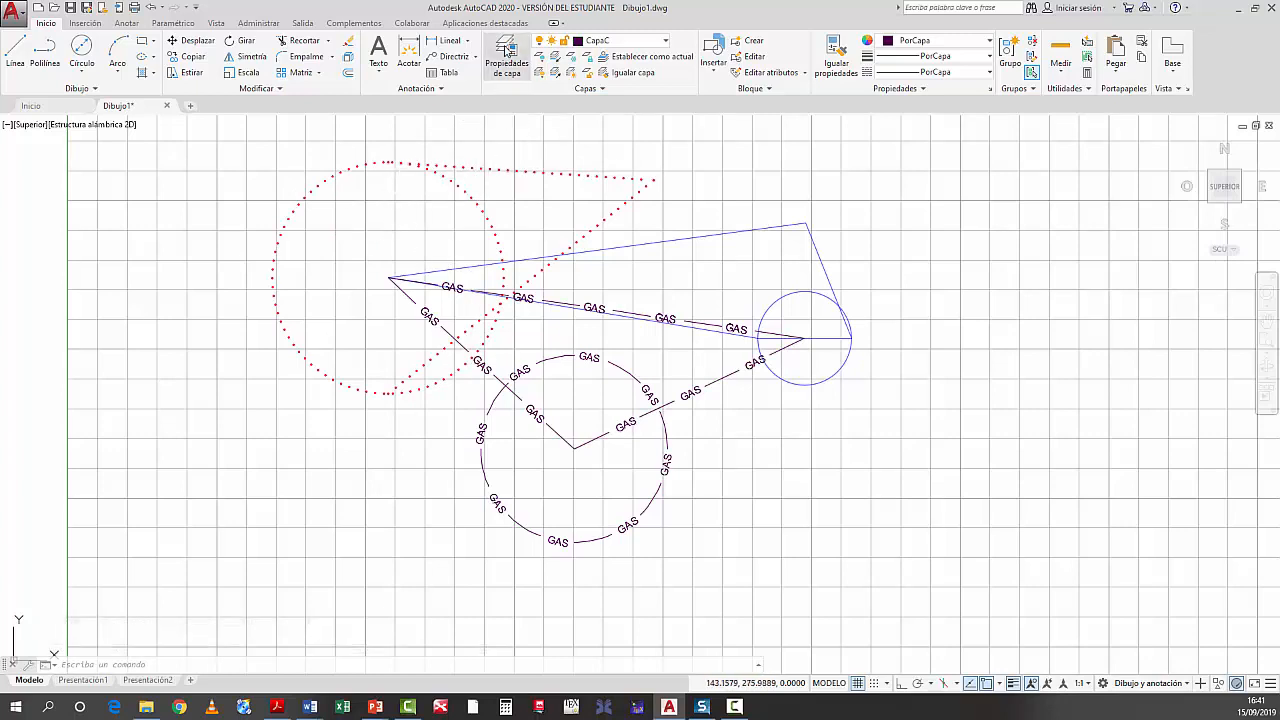
{"action": "left_click", "coordinate": [507, 57]}
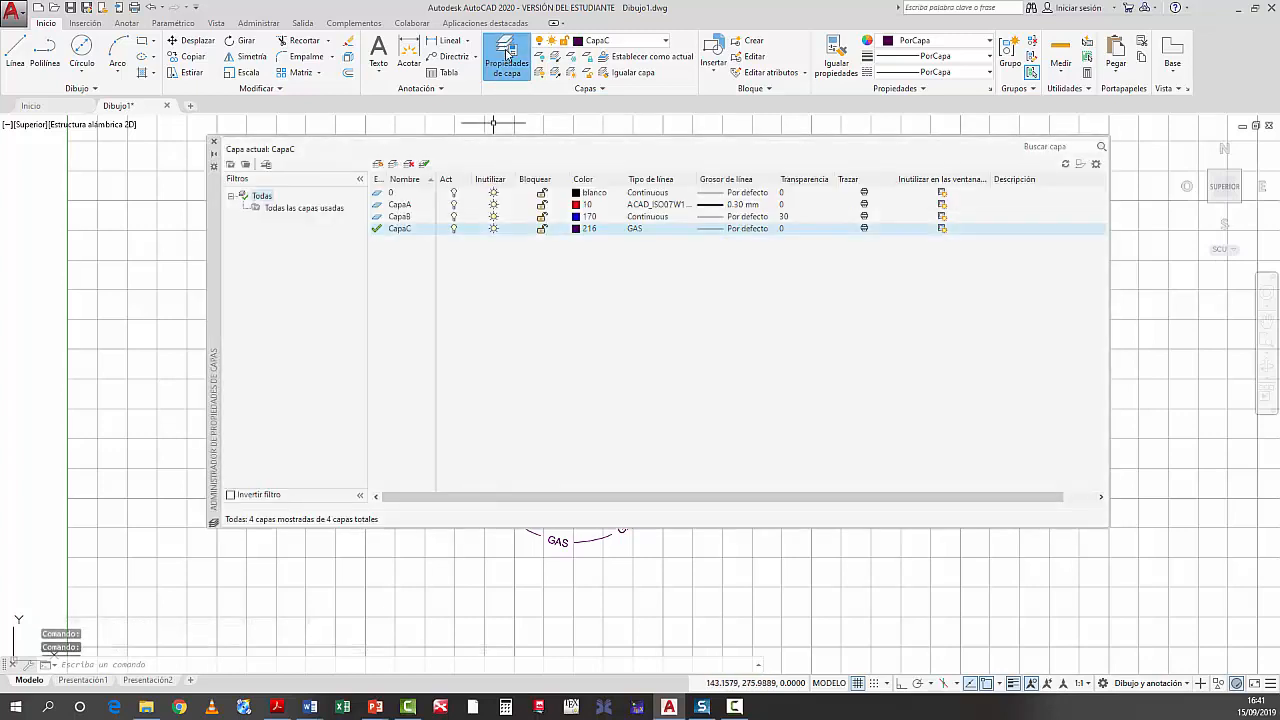
{"action": "left_click", "coordinate": [638, 205]}
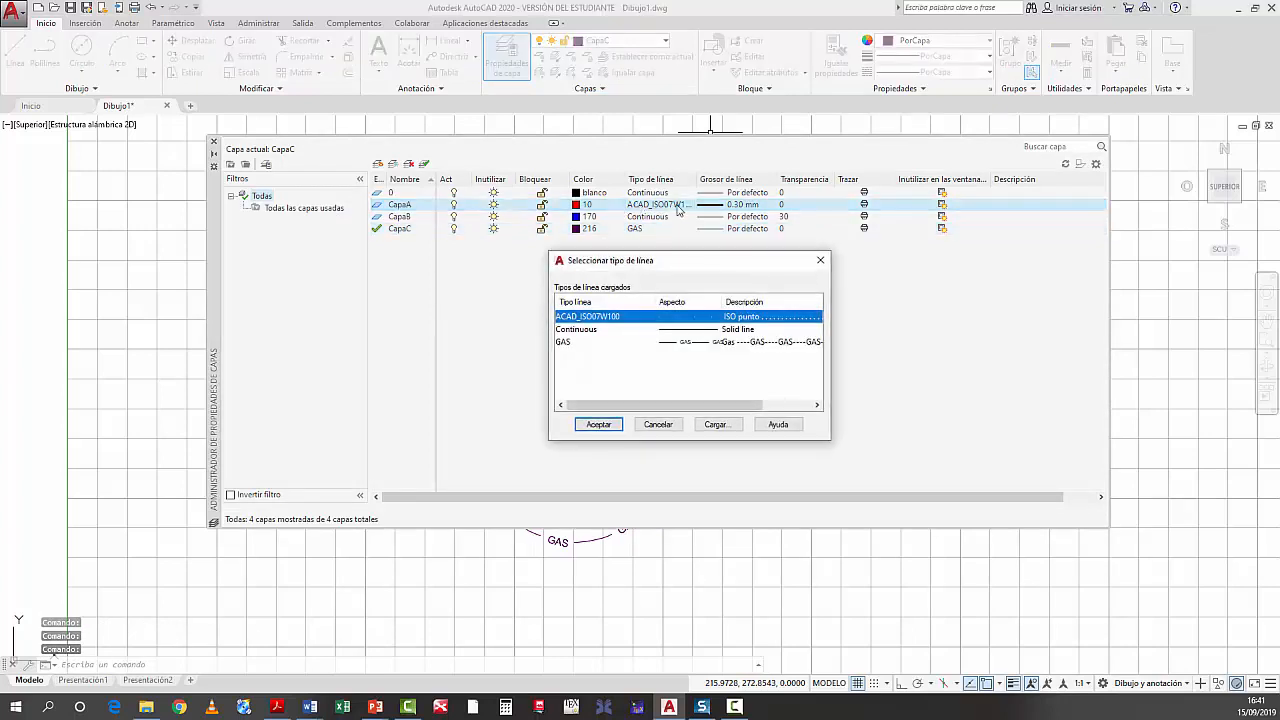
{"action": "left_click", "coordinate": [658, 424]}
{"action": "left_click", "coordinate": [716, 205]}
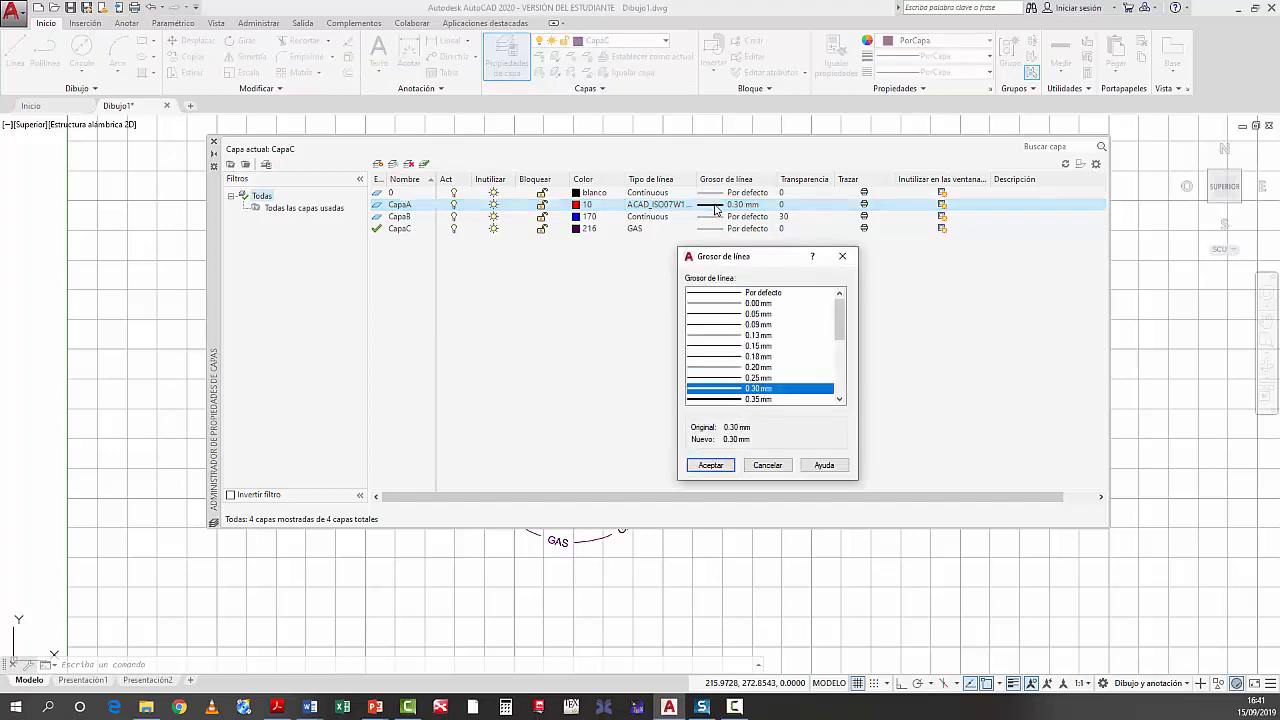
{"action": "left_click", "coordinate": [731, 294]}
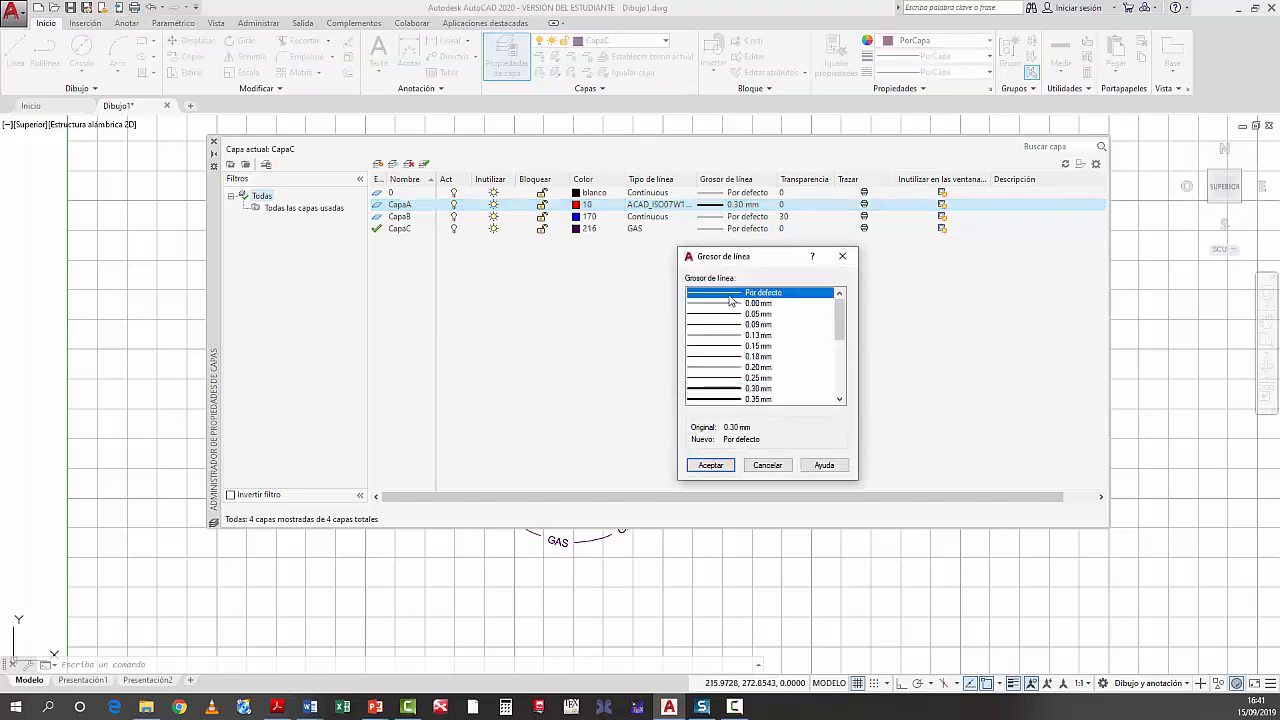
{"action": "left_click", "coordinate": [714, 465]}
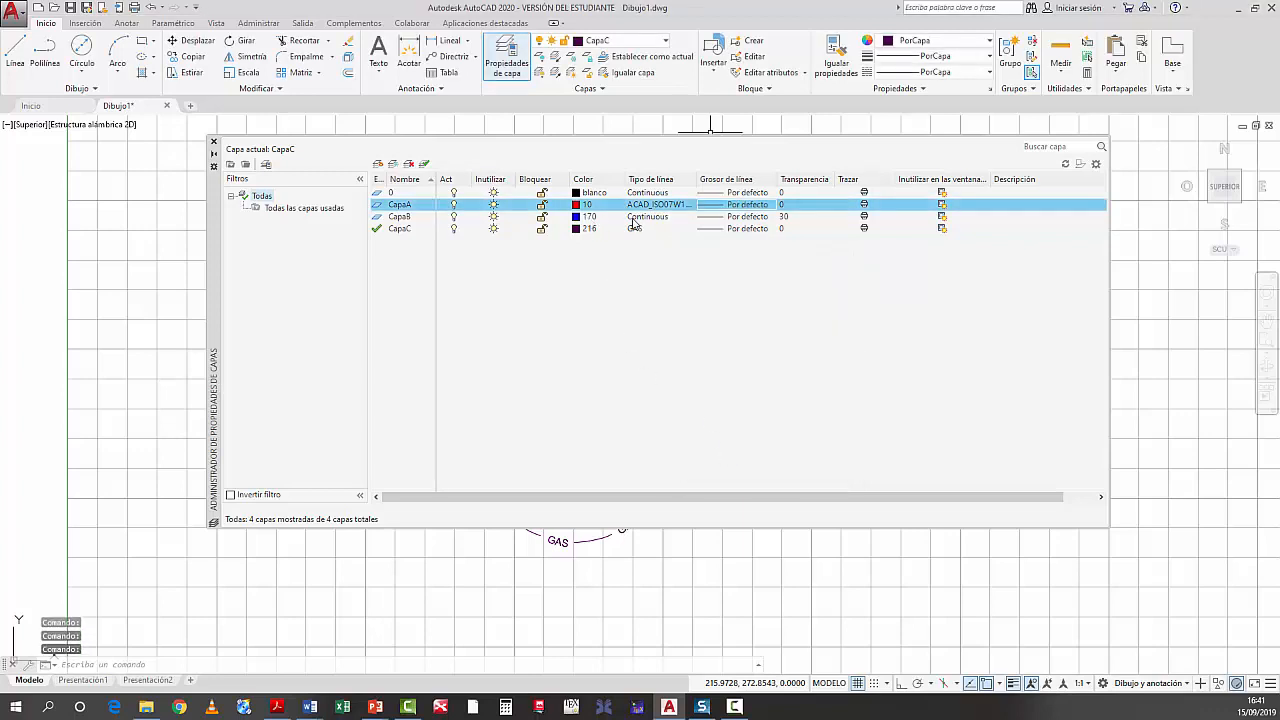
Set CapaB's lineweight to 0.35 mm in the layer properties manager and close the manager
{"action": "left_click", "coordinate": [748, 217]}
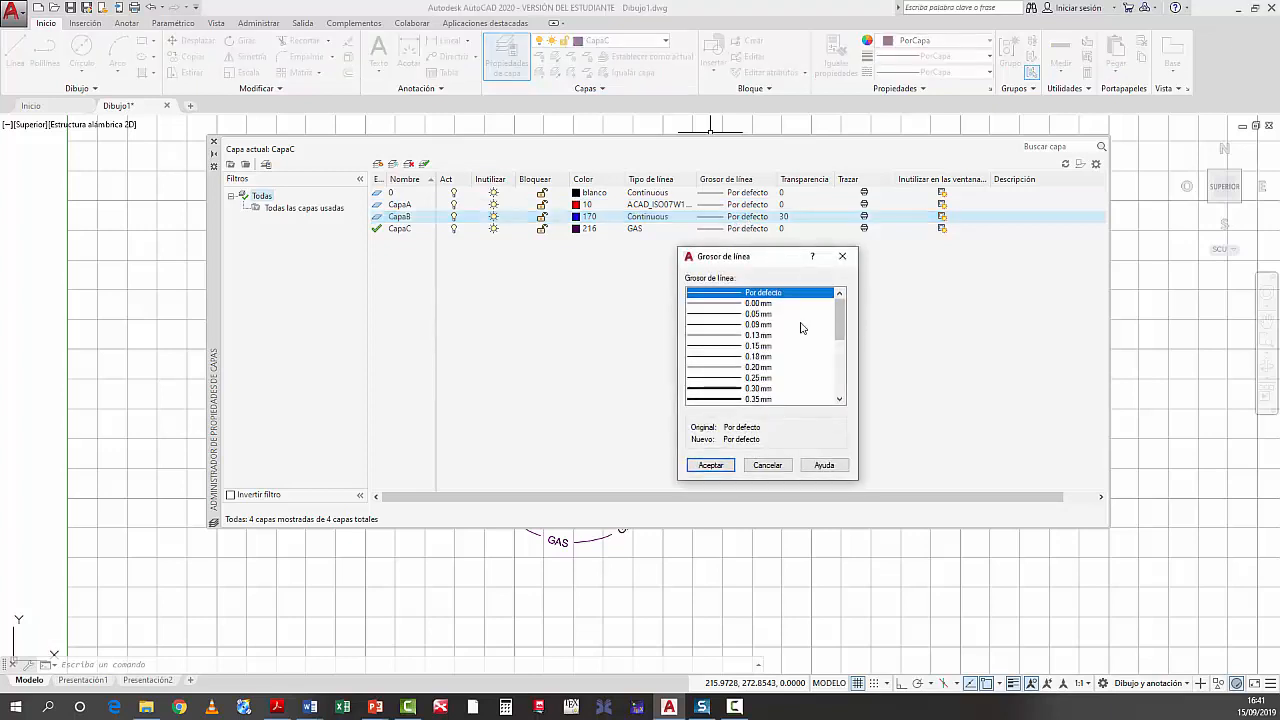
{"action": "left_click", "coordinate": [720, 399]}
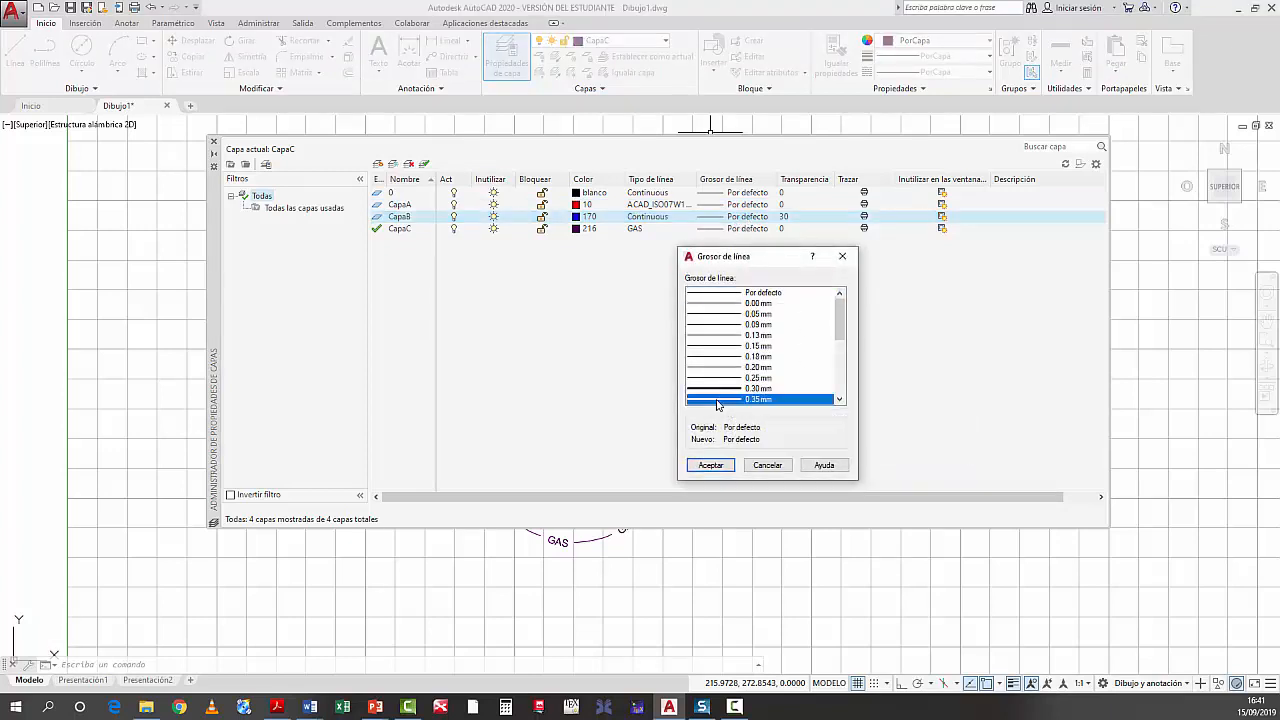
{"action": "left_click", "coordinate": [709, 466]}
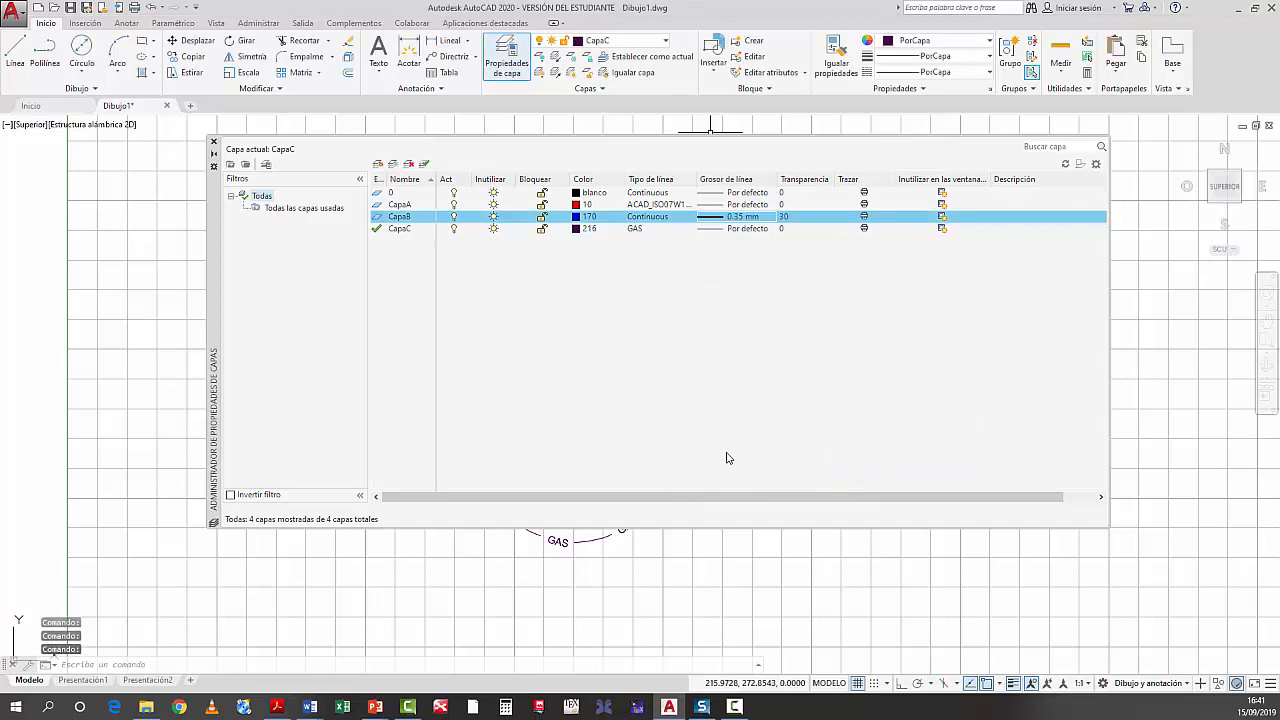
{"action": "left_click", "coordinate": [213, 142]}
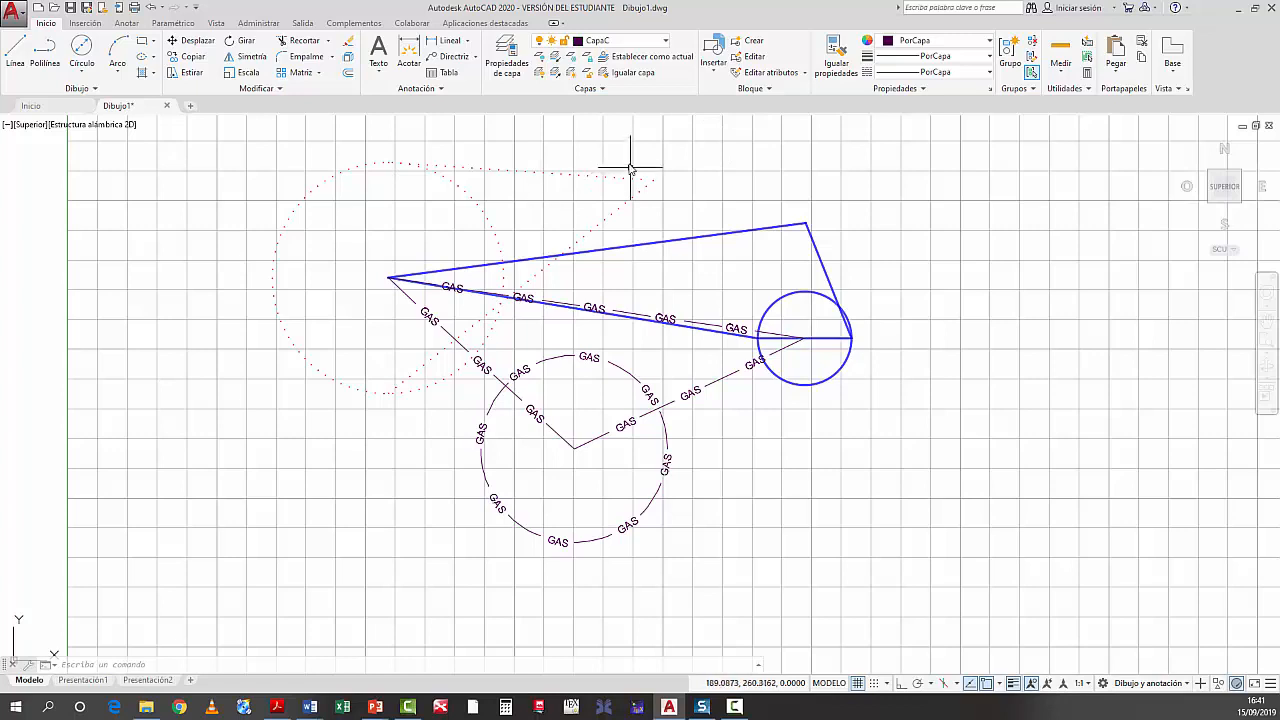
Turn off layer CapaB to hide its objects in the drawing
{"action": "left_click", "coordinate": [665, 41]}
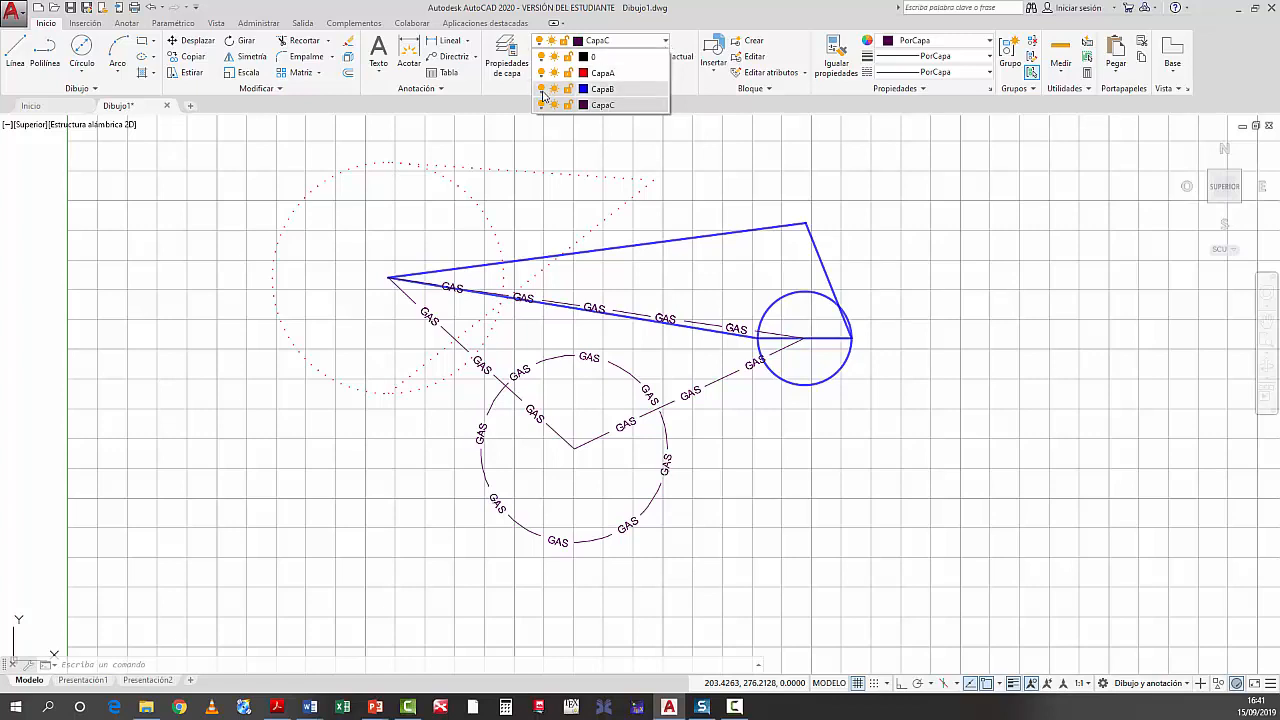
{"action": "left_click", "coordinate": [541, 90]}
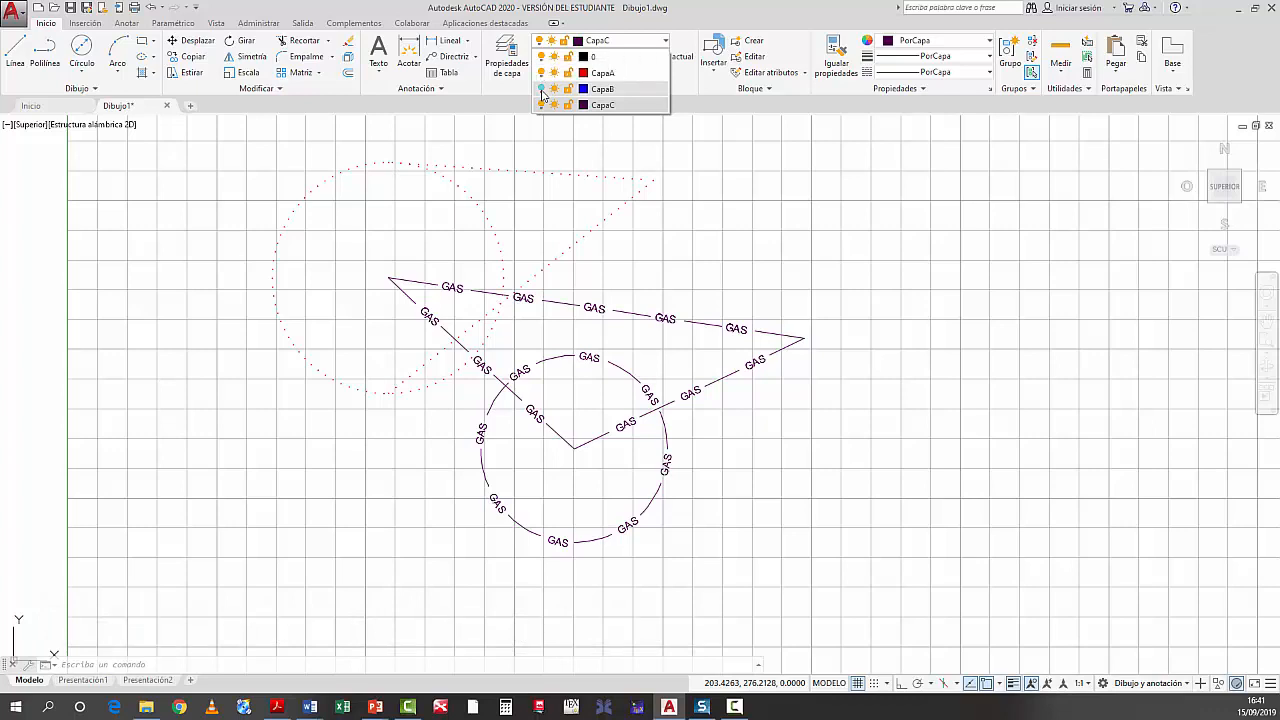
{"action": "left_click", "coordinate": [765, 196]}
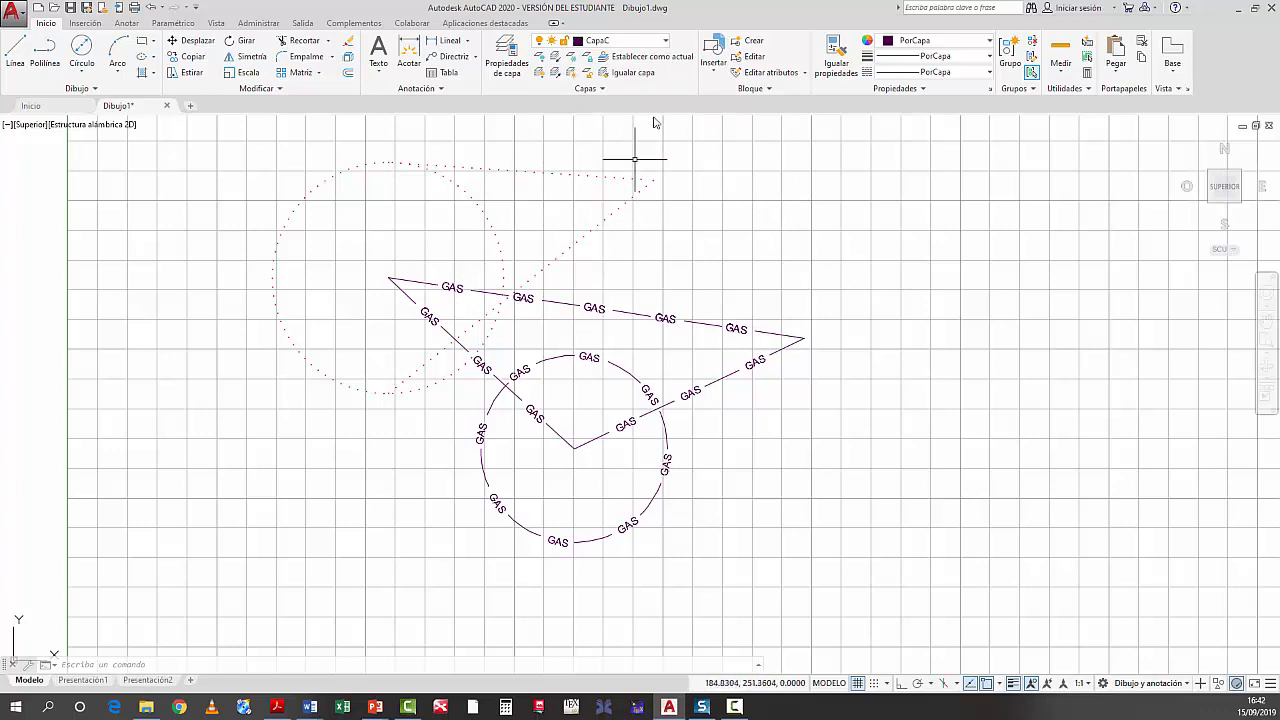
Lock layer CapaA in the layer properties manager and close the manager
{"action": "left_click", "coordinate": [664, 42]}
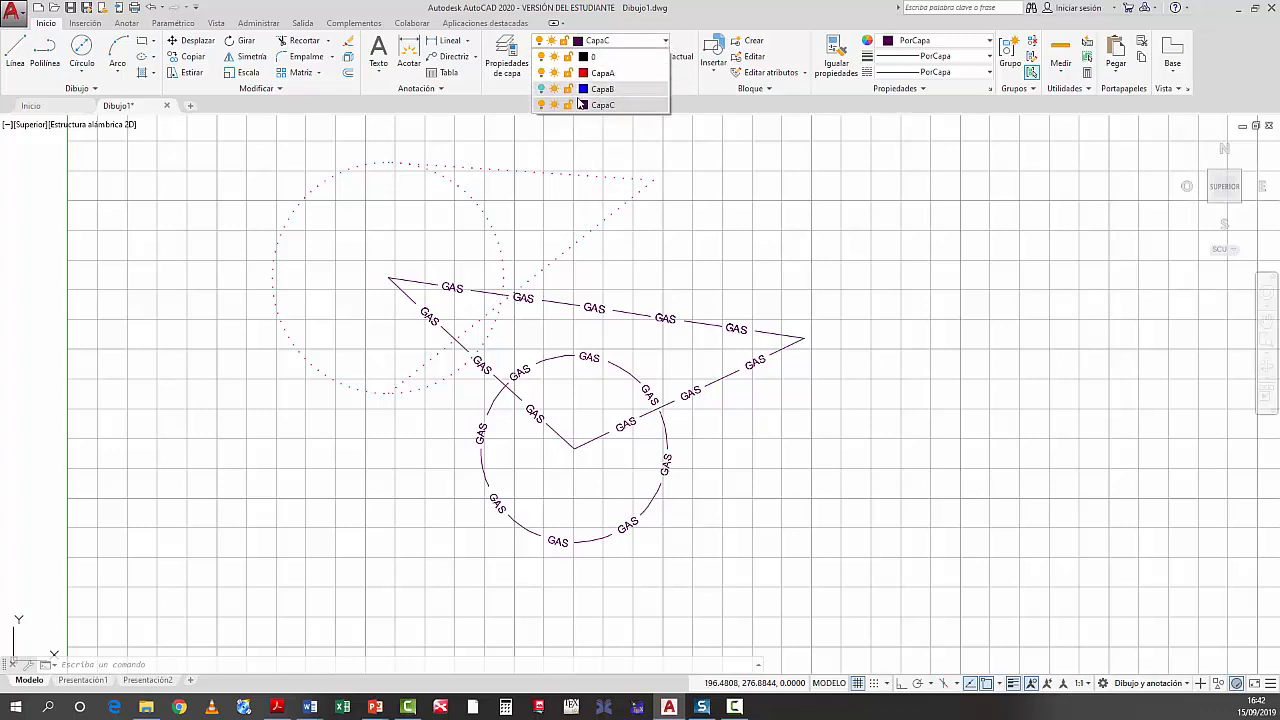
{"action": "left_click", "coordinate": [507, 57]}
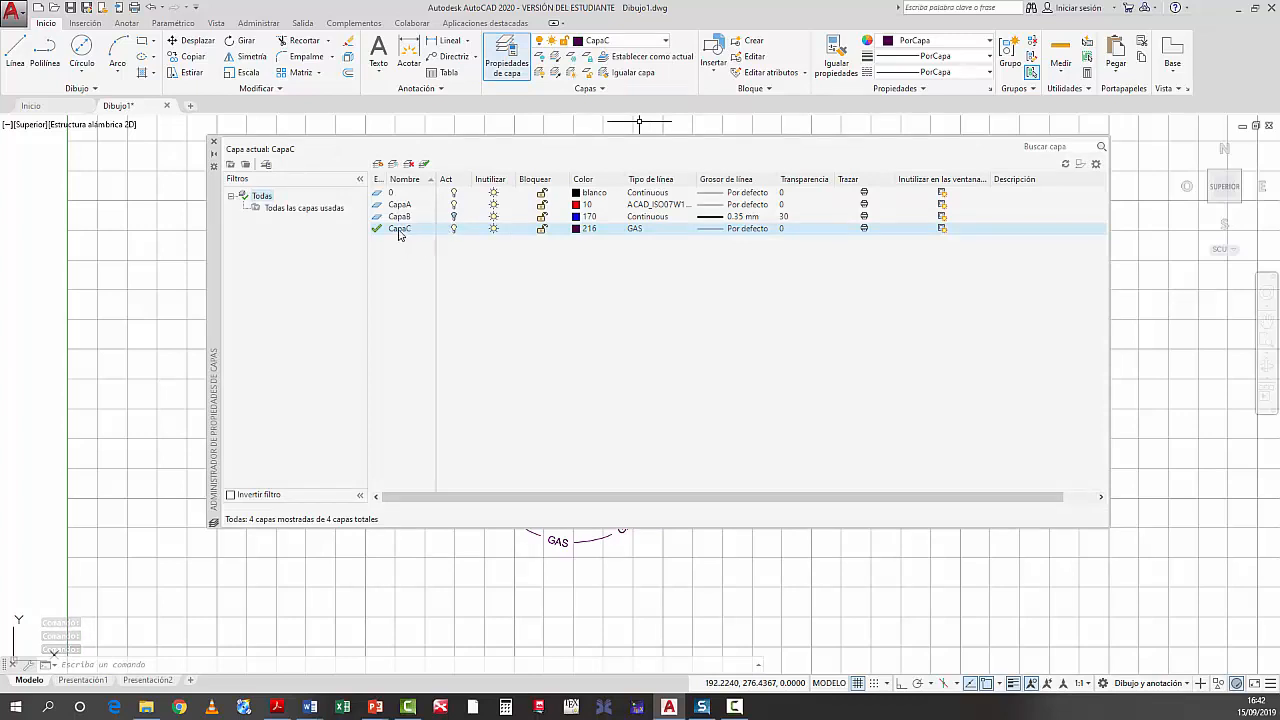
{"action": "left_click", "coordinate": [544, 207]}
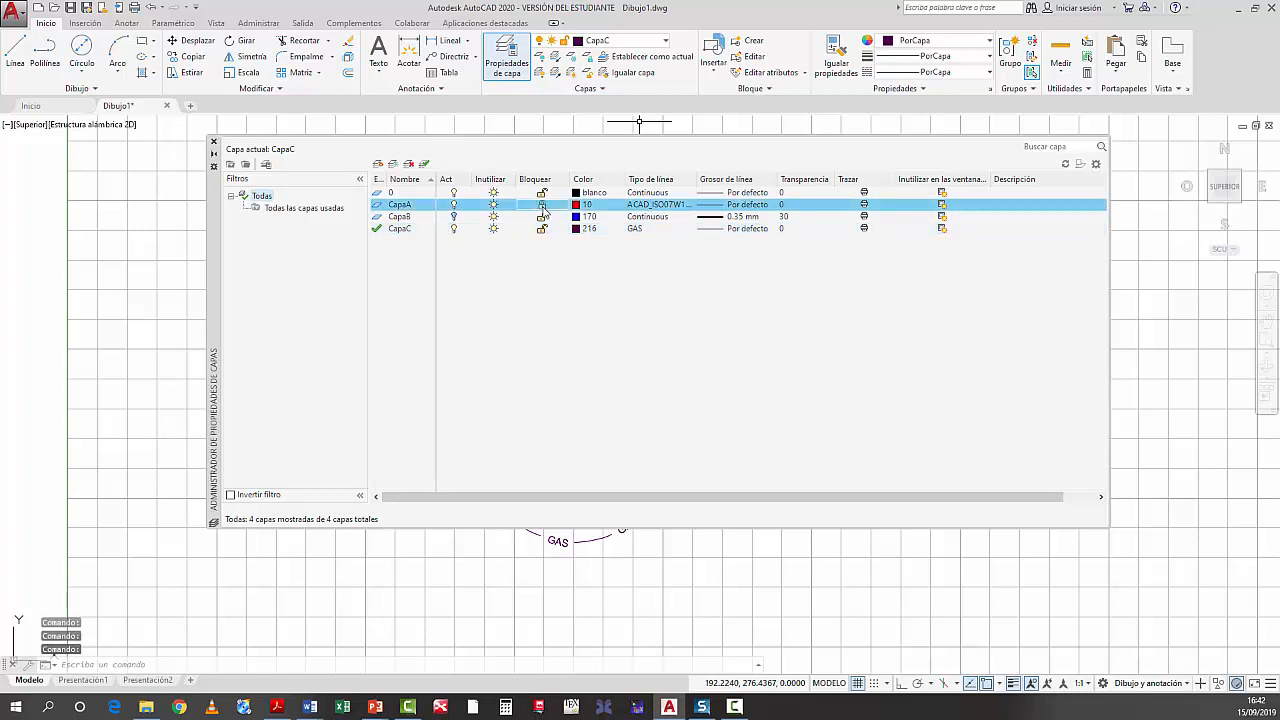
{"action": "left_click", "coordinate": [215, 145]}
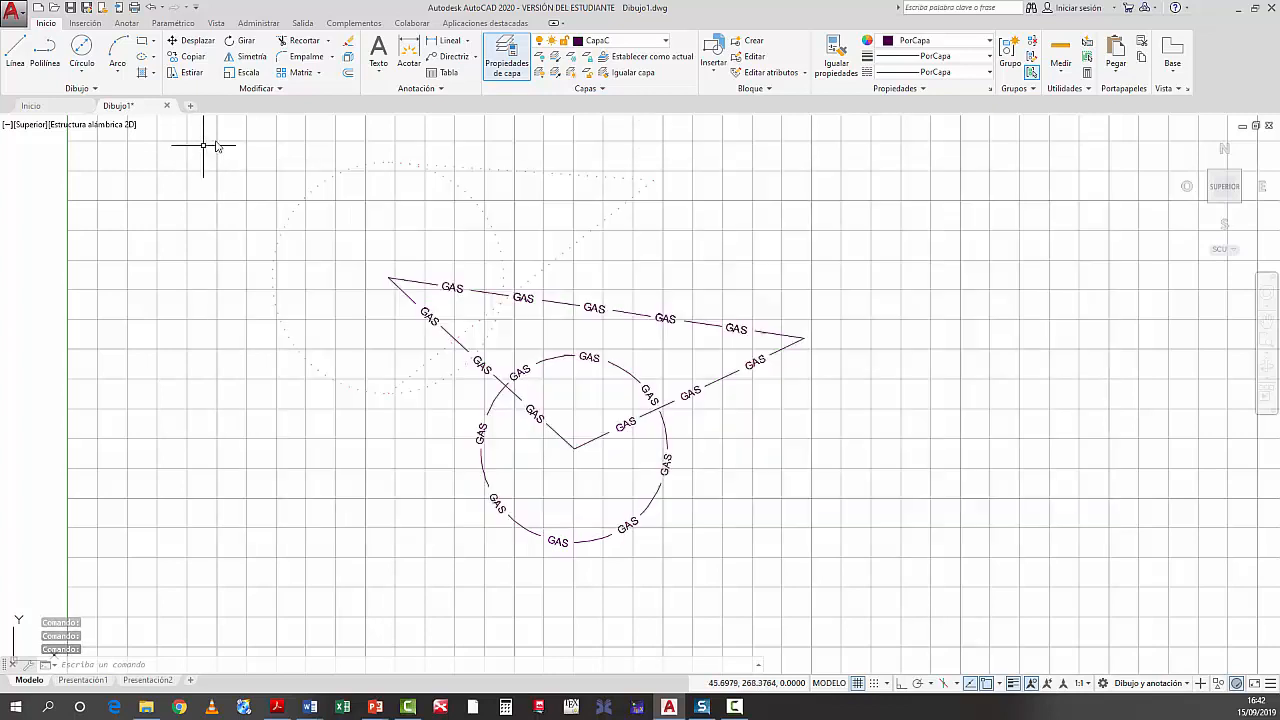
Select the diagonal dotted line on locked CapaA, and try to move an object of that layer
{"action": "left_click", "coordinate": [563, 251]}
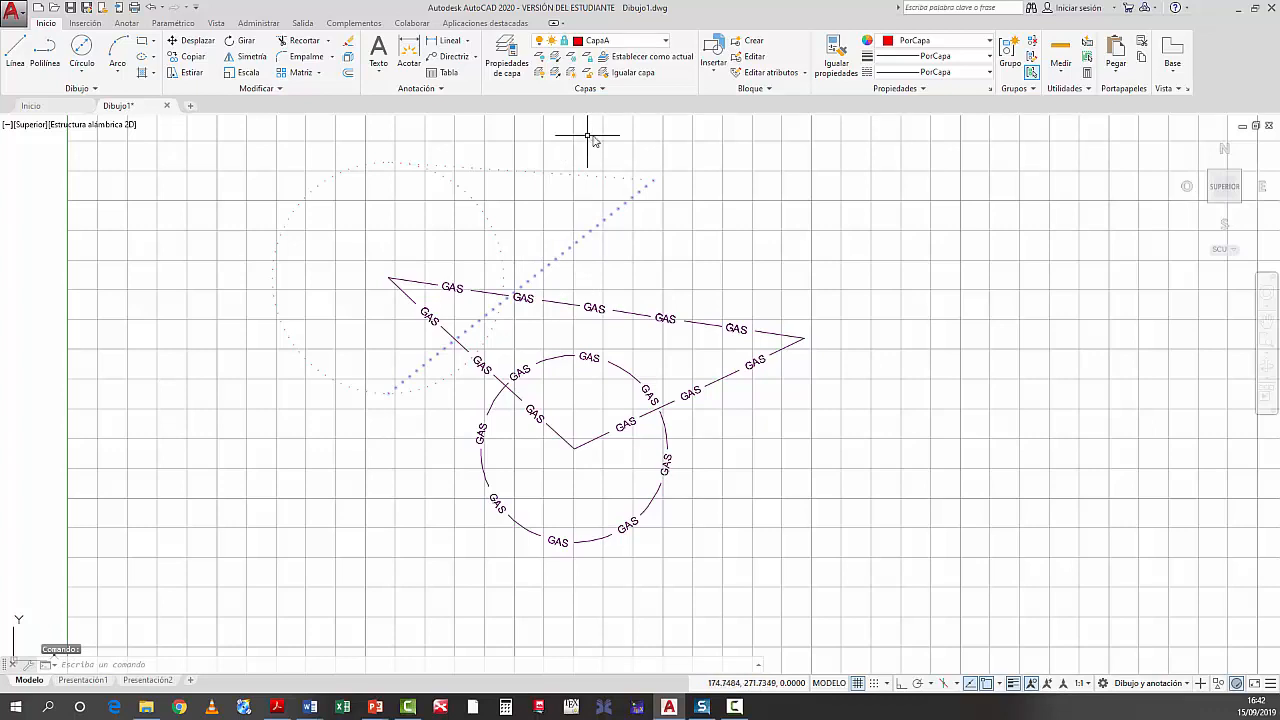
{"action": "mouse_move", "coordinate": [571, 177]}
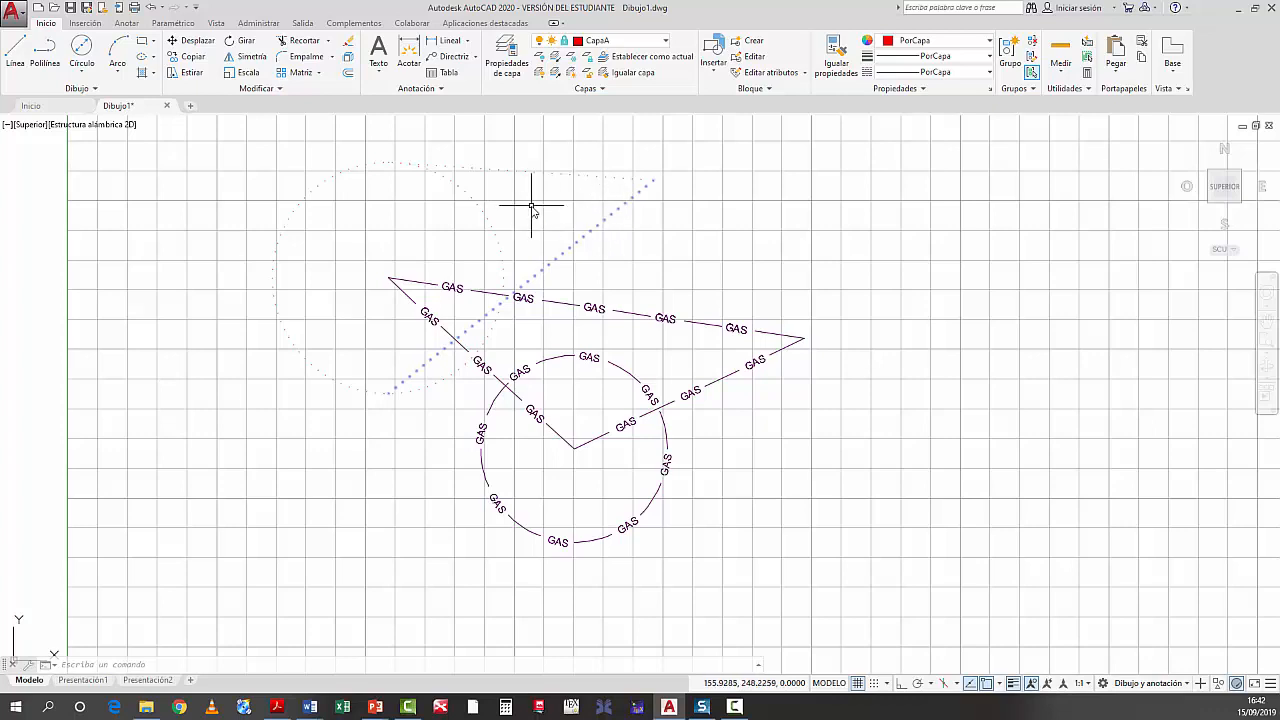
{"action": "left_click", "coordinate": [190, 40]}
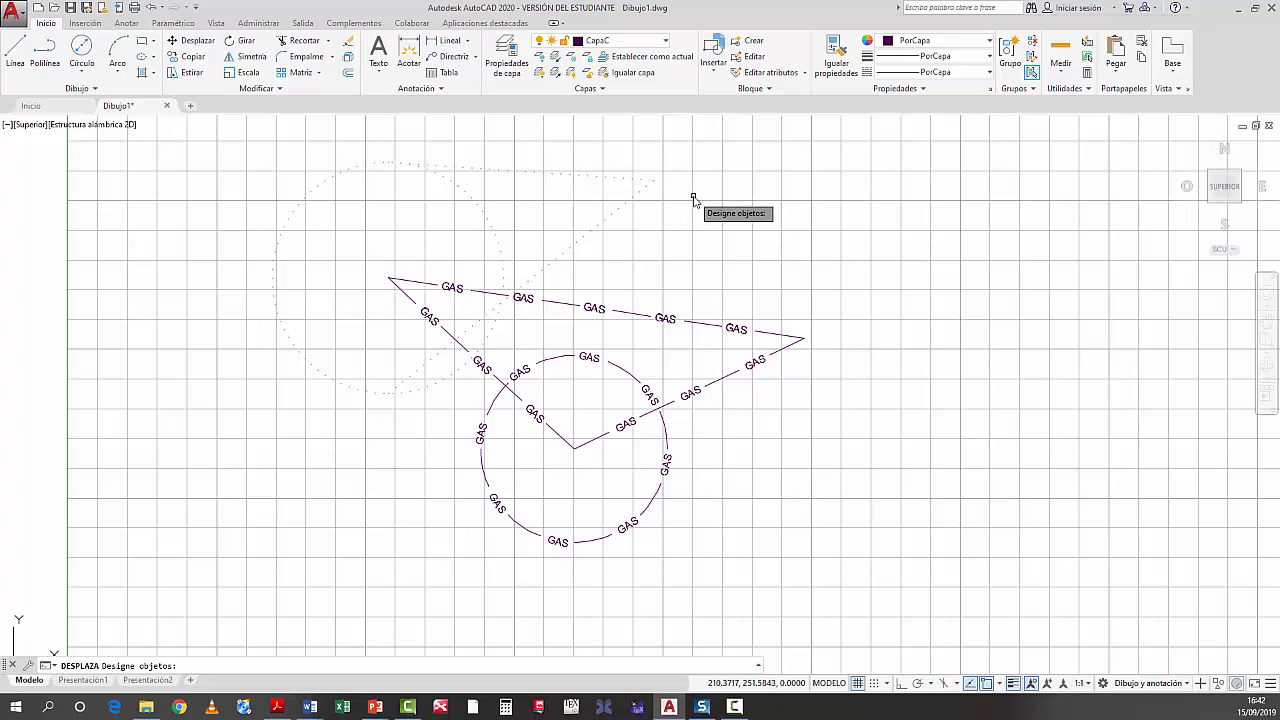
{"action": "left_click", "coordinate": [662, 190]}
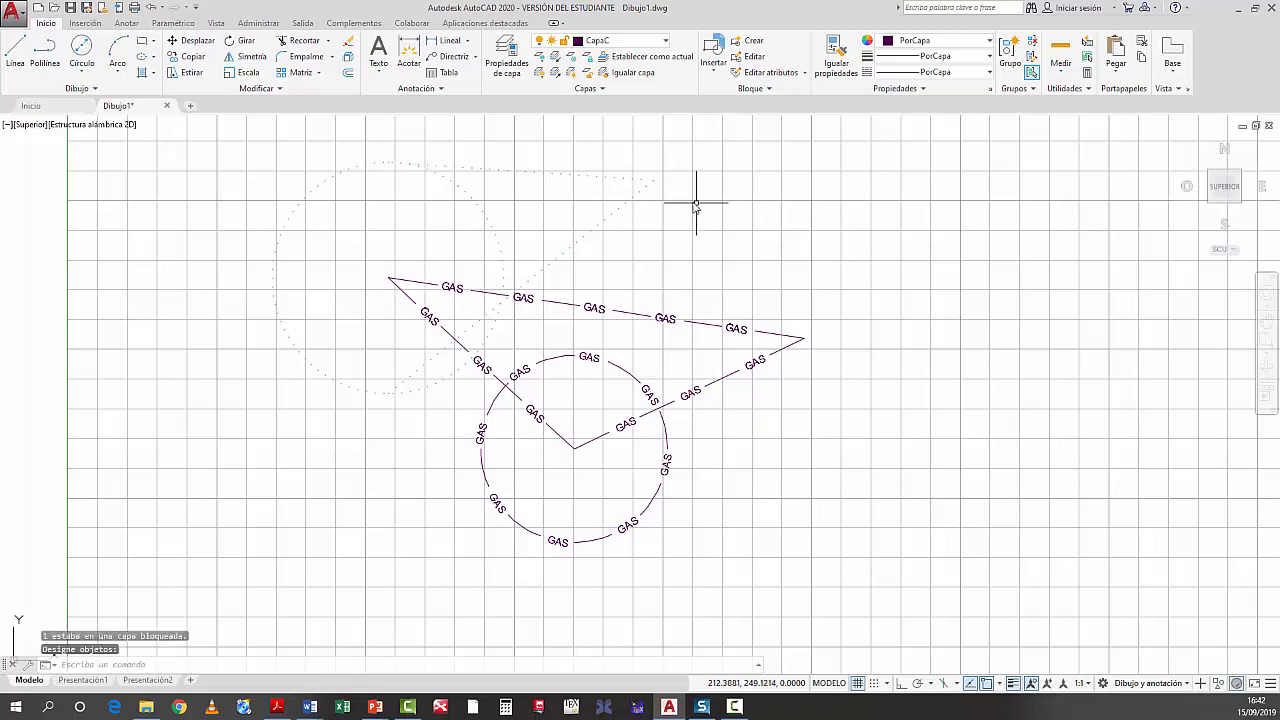
Unlock layer CapaA and turn layer CapaB back on
{"action": "left_click", "coordinate": [665, 42]}
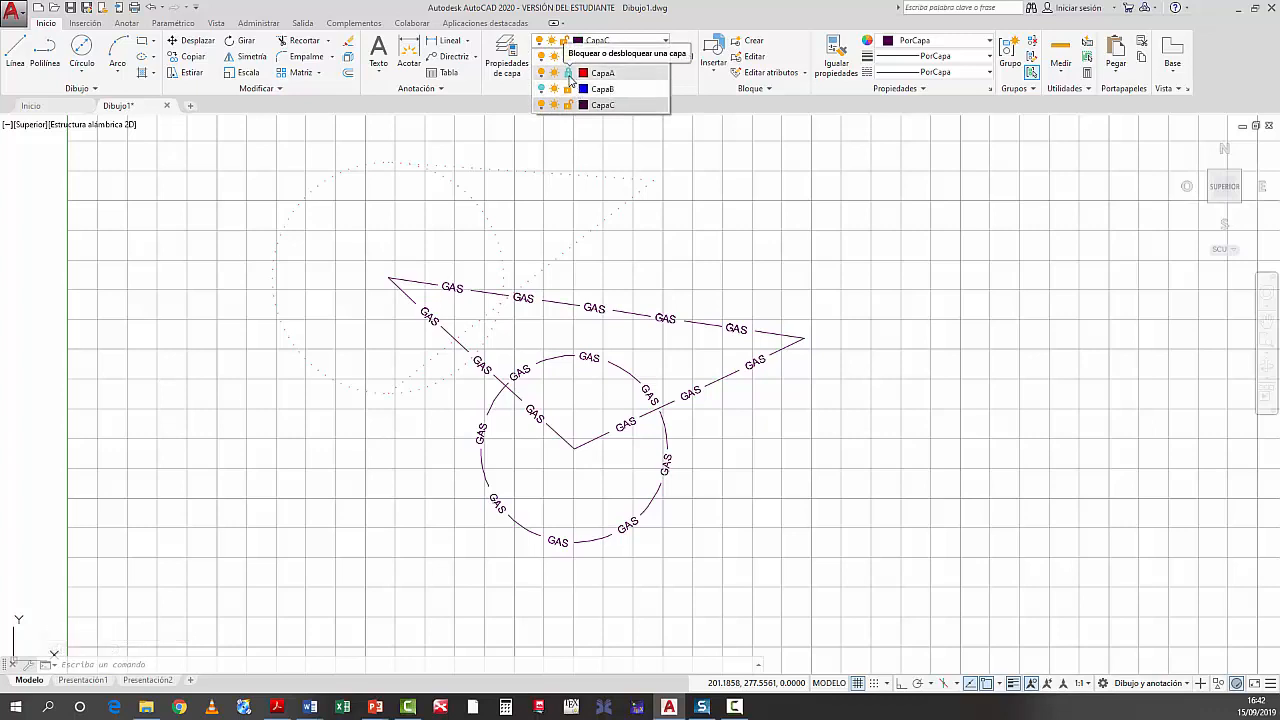
{"action": "left_click", "coordinate": [568, 73]}
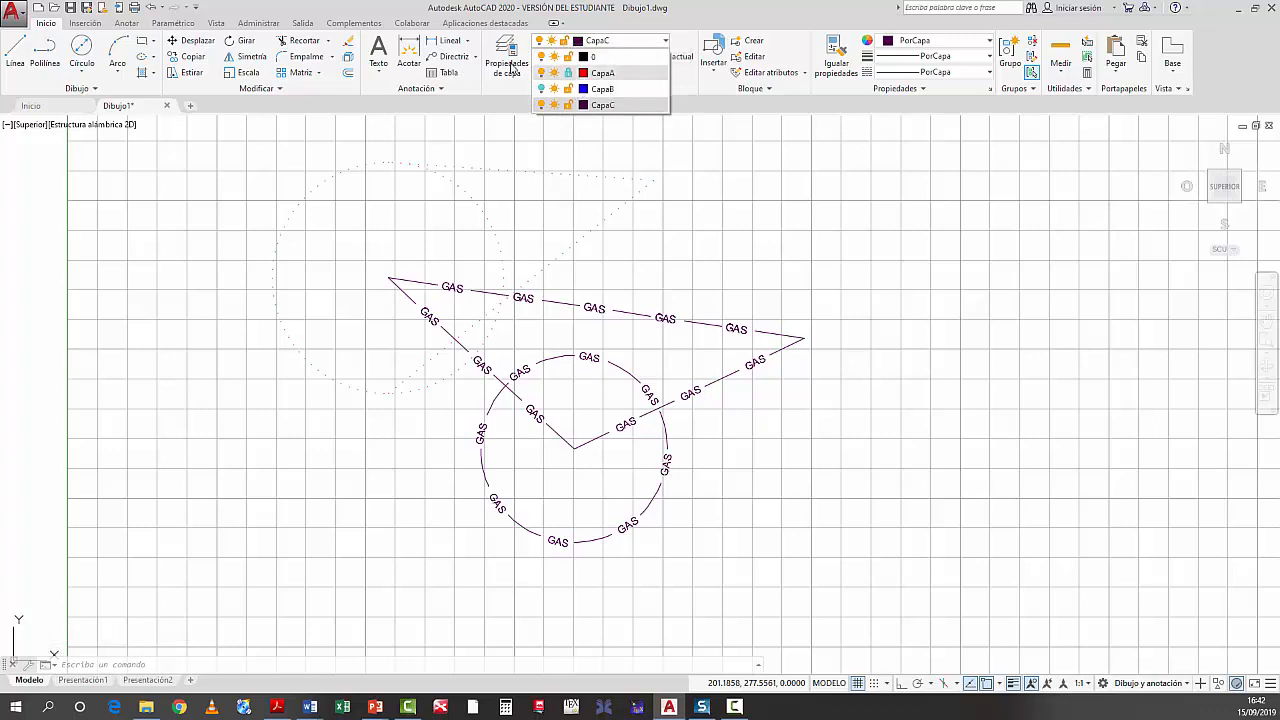
{"action": "left_click", "coordinate": [568, 73]}
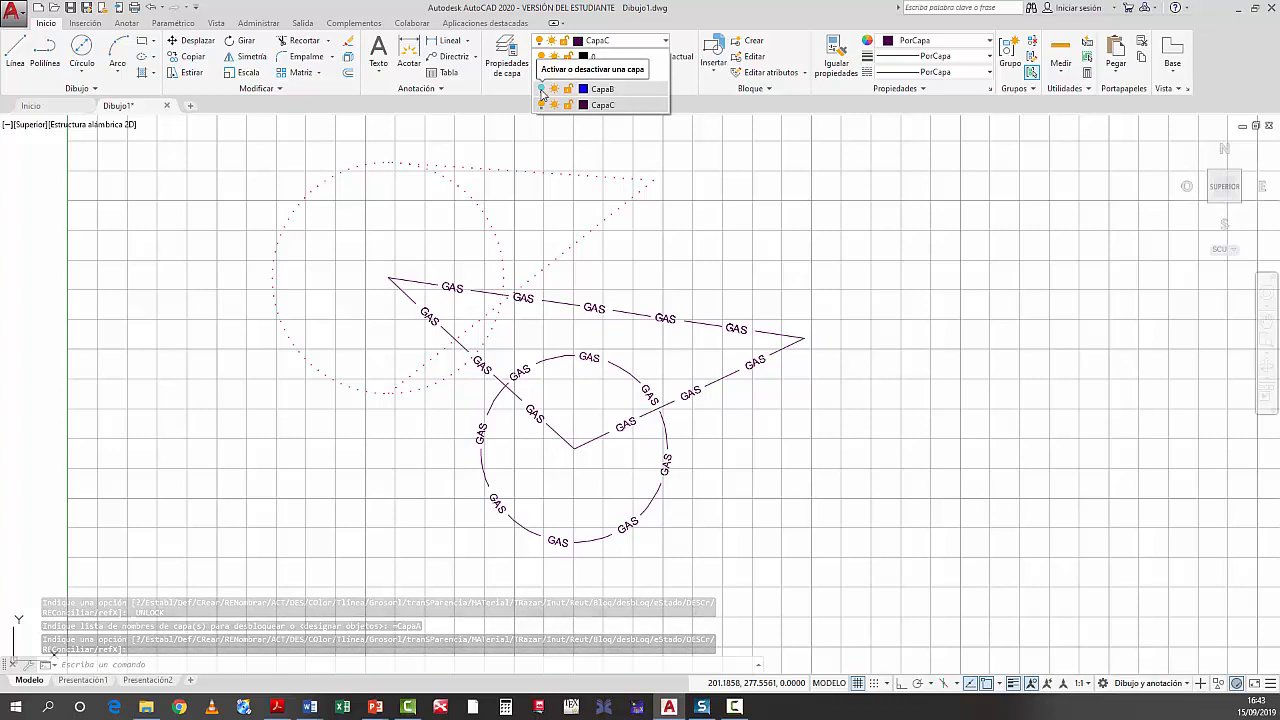
{"action": "left_click", "coordinate": [541, 90]}
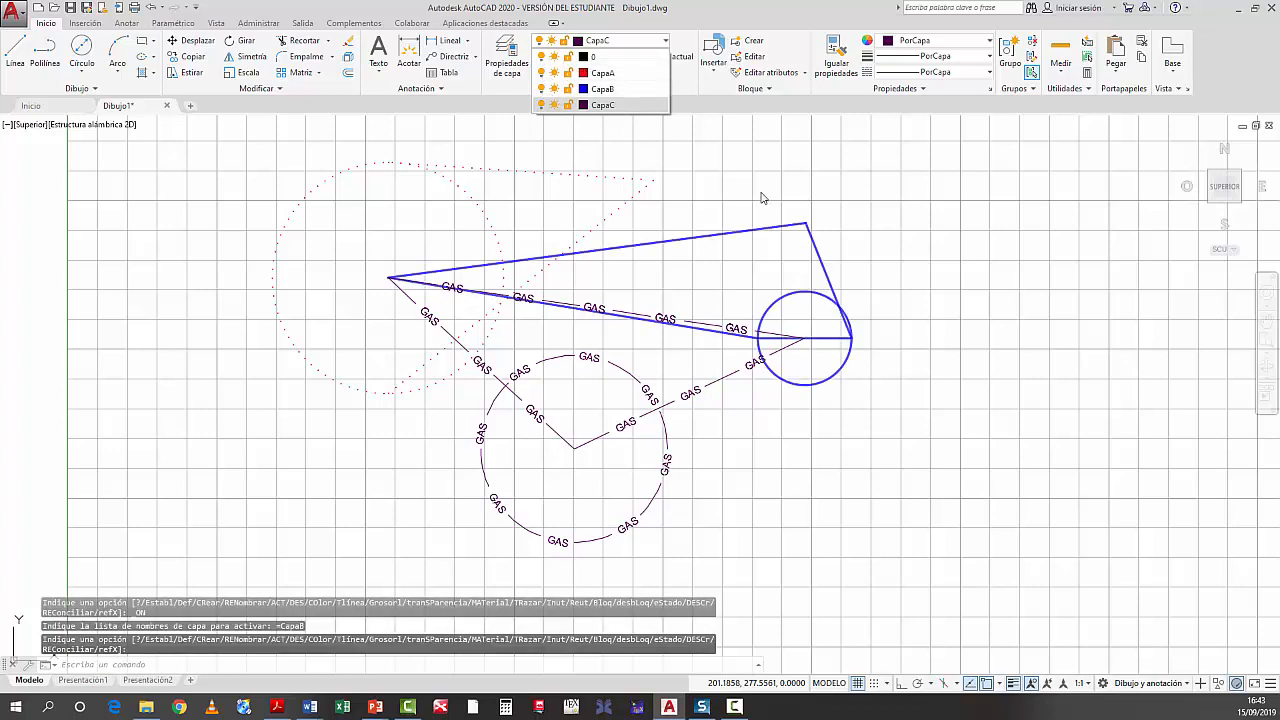
{"action": "left_click", "coordinate": [760, 193]}
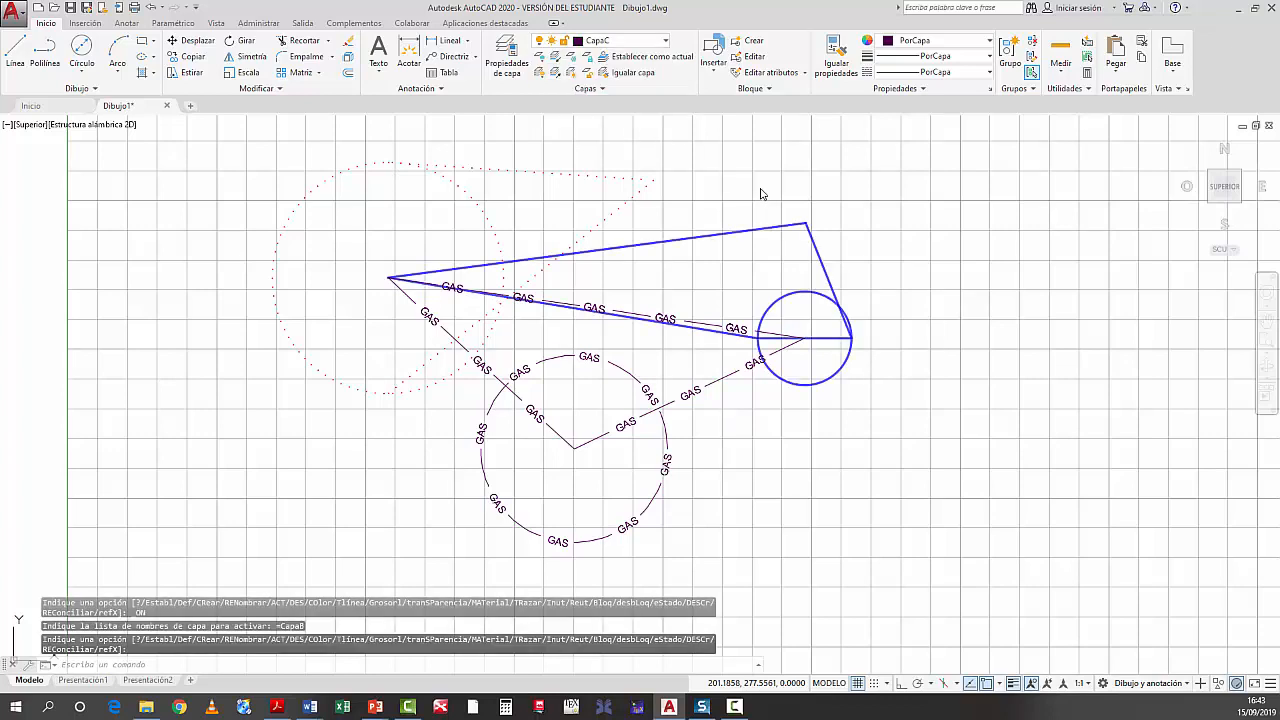
Set CapaB's transparency to 0 in the layer properties manager, keeping its colour, and close the manager
{"action": "left_click", "coordinate": [503, 58]}
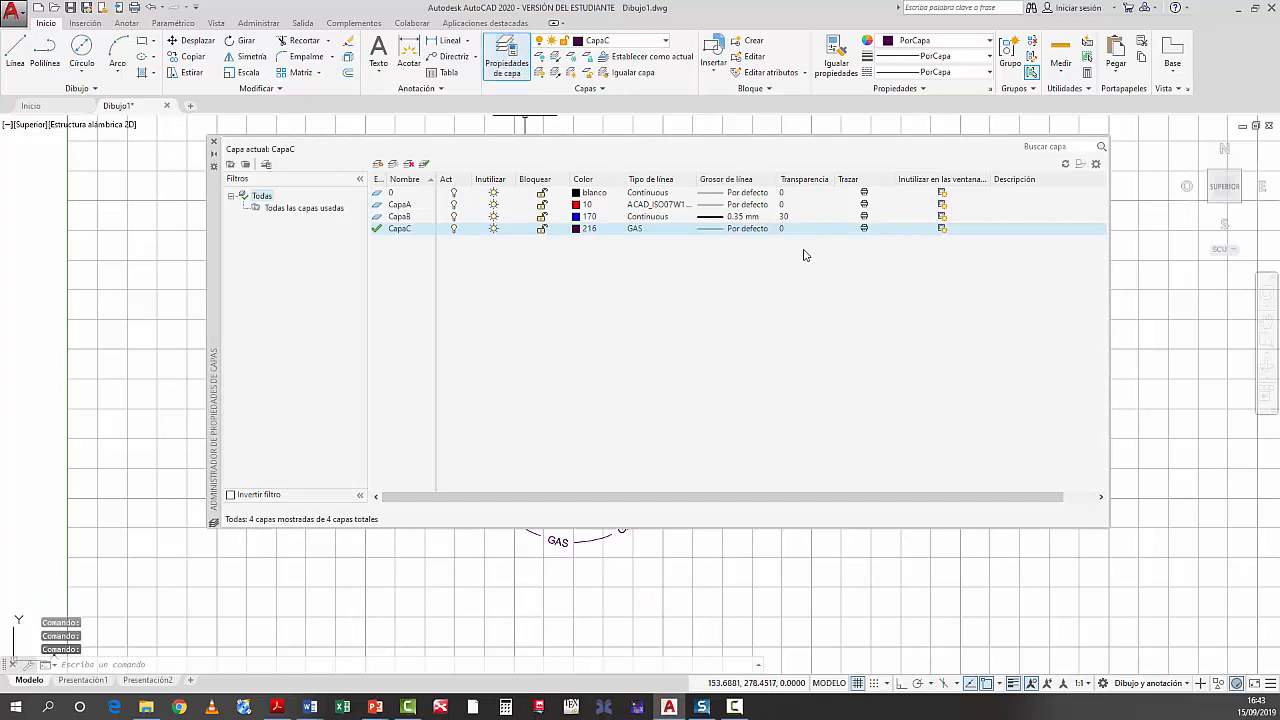
{"action": "left_click", "coordinate": [592, 216]}
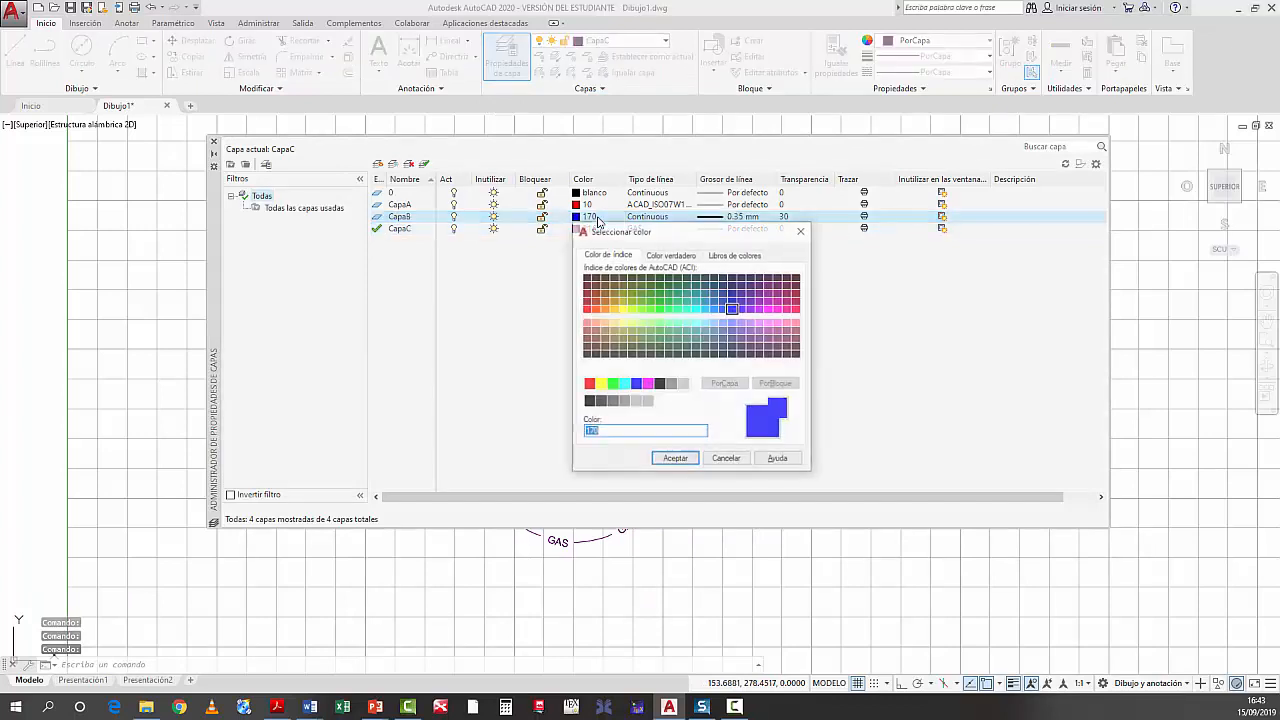
{"action": "left_click", "coordinate": [740, 462]}
{"action": "left_click", "coordinate": [785, 217]}
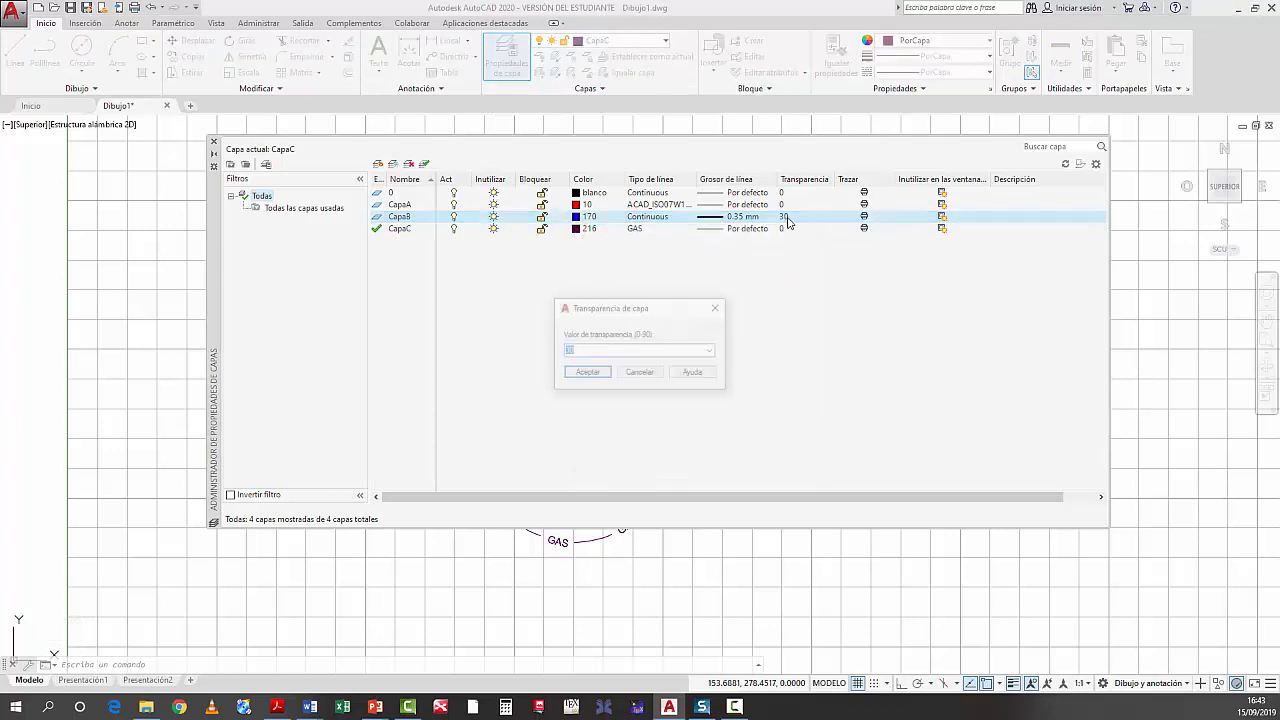
{"action": "left_click", "coordinate": [712, 351]}
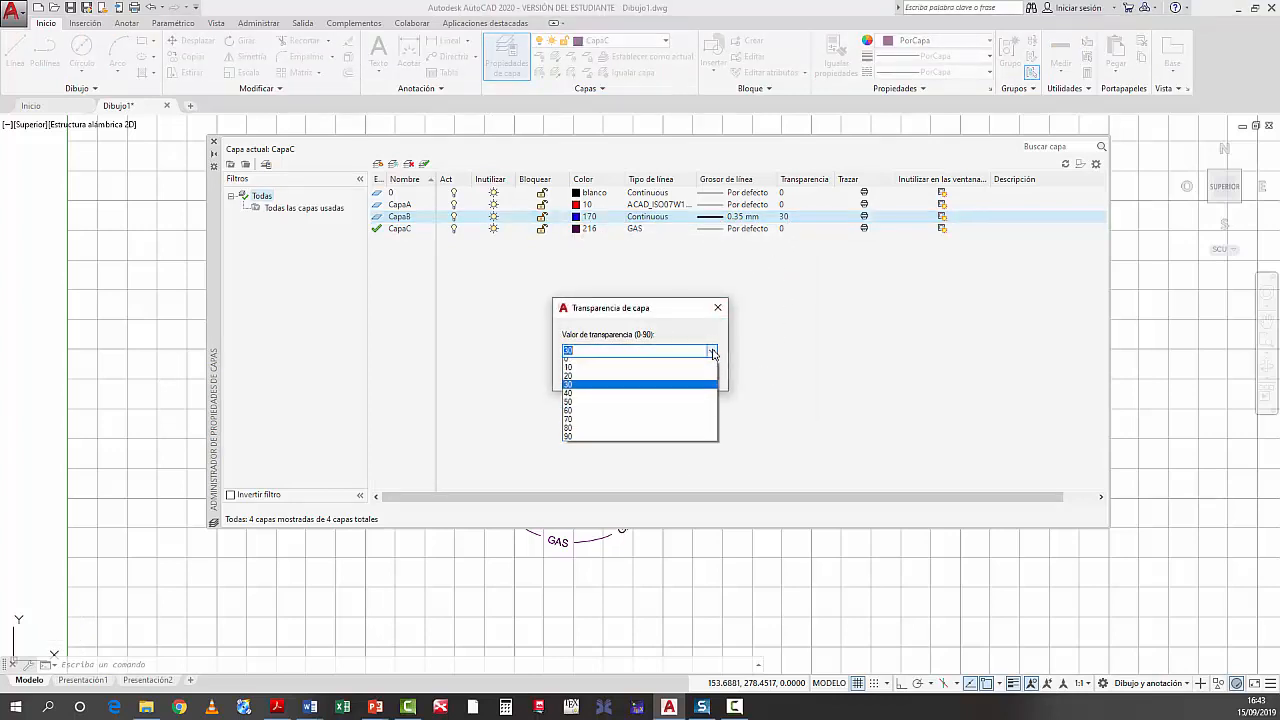
{"action": "left_click", "coordinate": [648, 364]}
{"action": "left_click", "coordinate": [584, 376]}
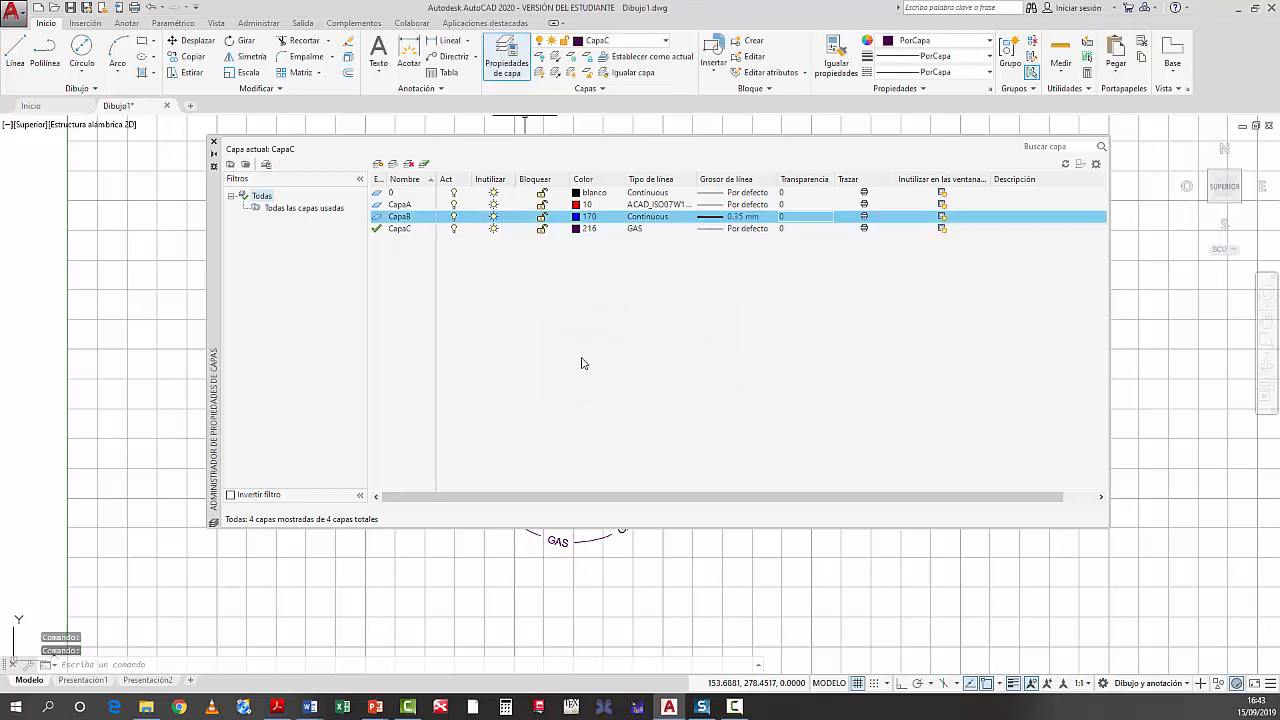
{"action": "left_click", "coordinate": [213, 142]}
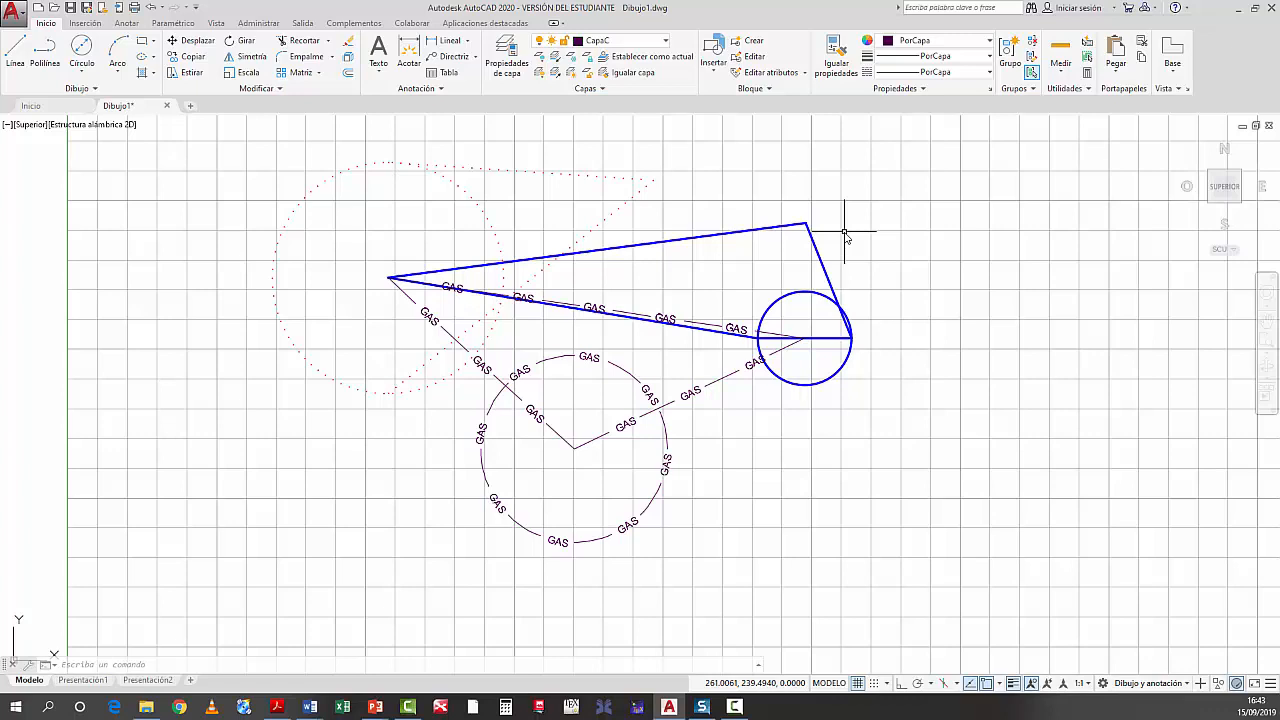
Reassign the upper long blue line from CapaB to layer CapaA and clear the selection
{"action": "left_click", "coordinate": [717, 235]}
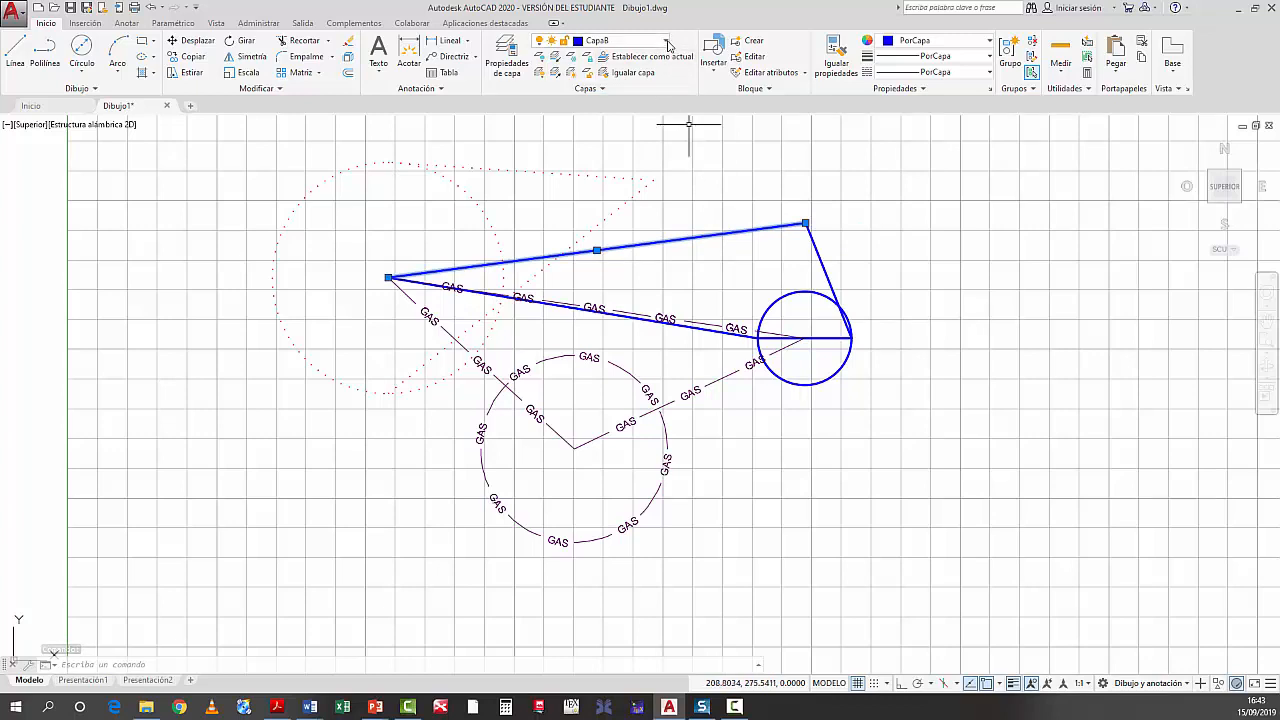
{"action": "left_click", "coordinate": [665, 41]}
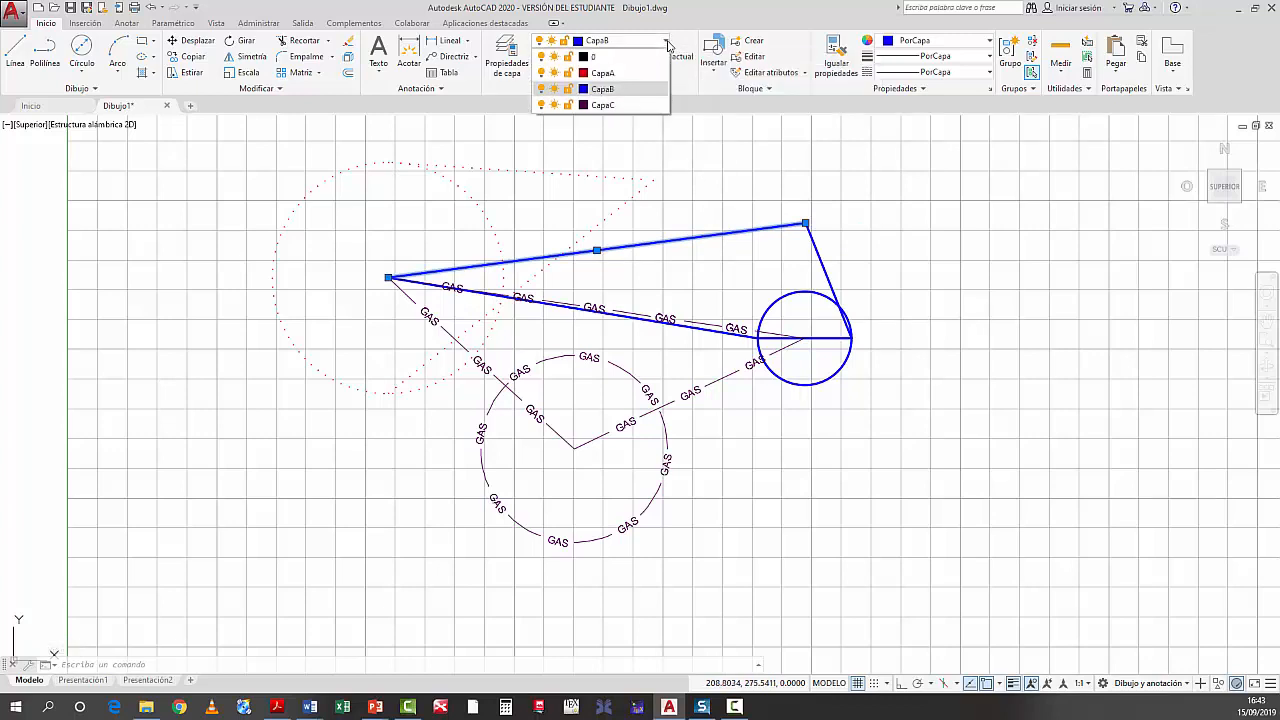
{"action": "left_click", "coordinate": [634, 76]}
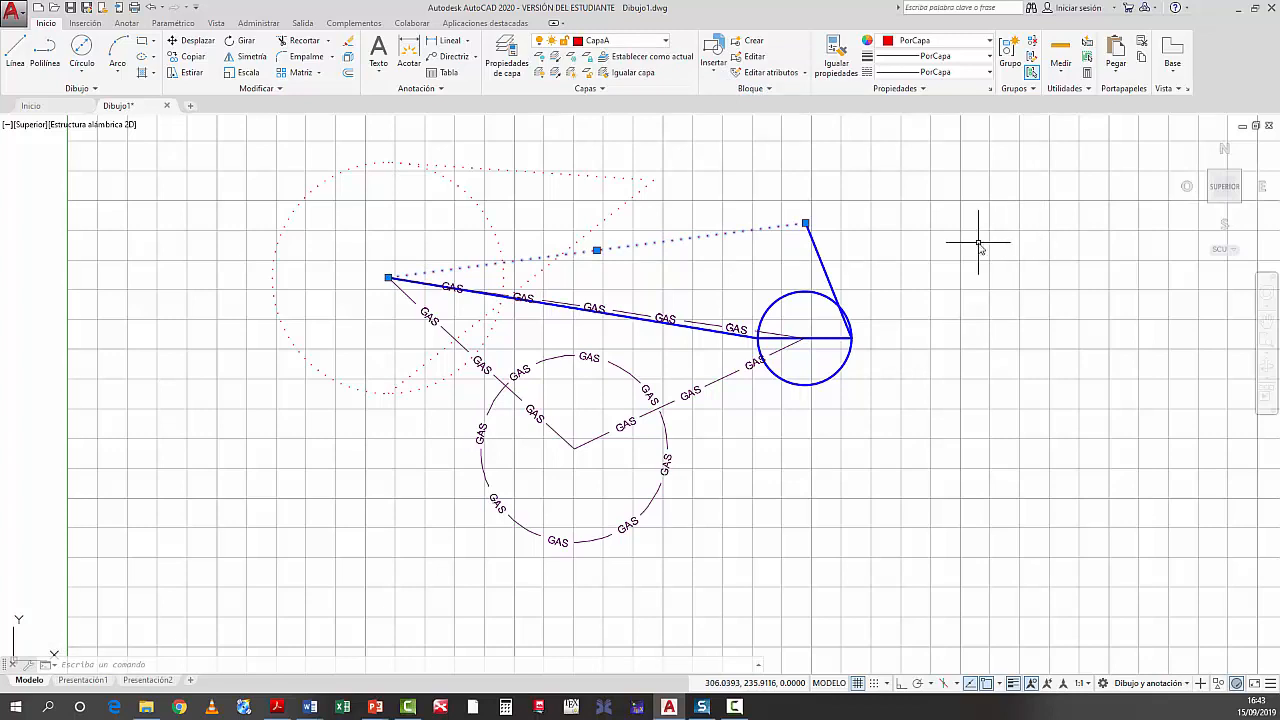
{"action": "key", "text": "Escape"}
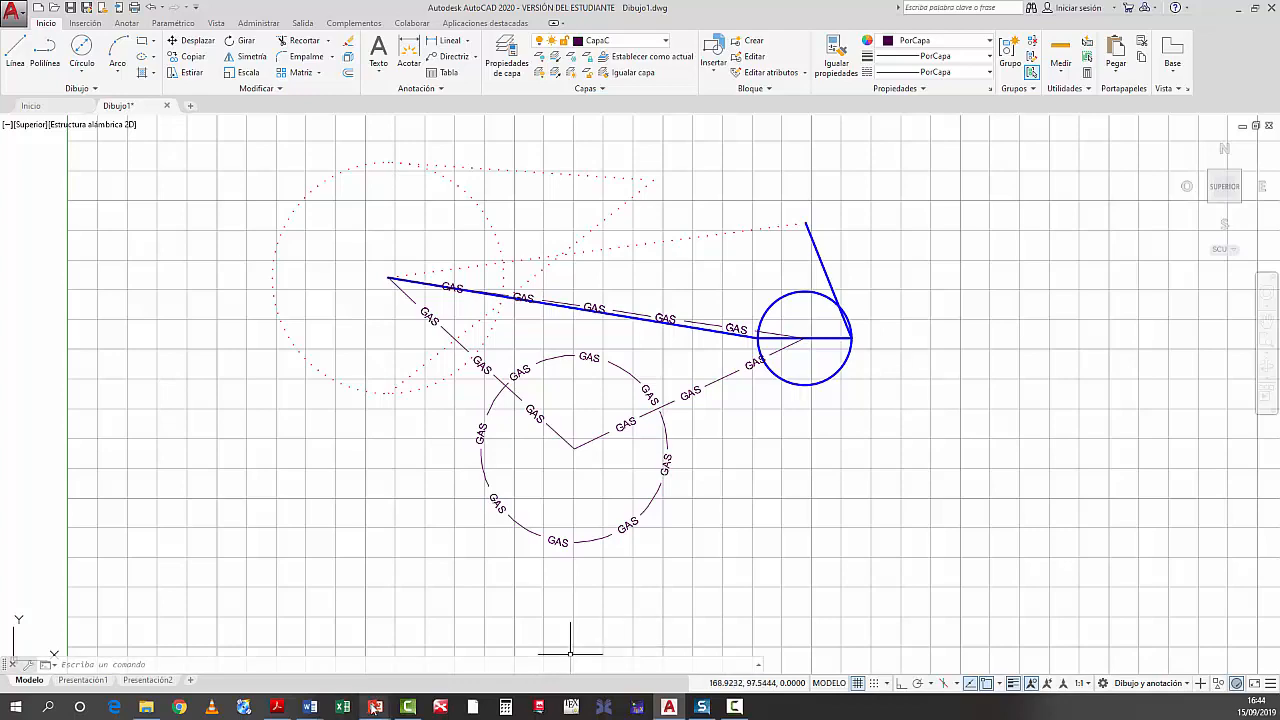
{"action": "mouse_move", "coordinate": [372, 709]}
{"action": "left_click", "coordinate": [394, 667]}
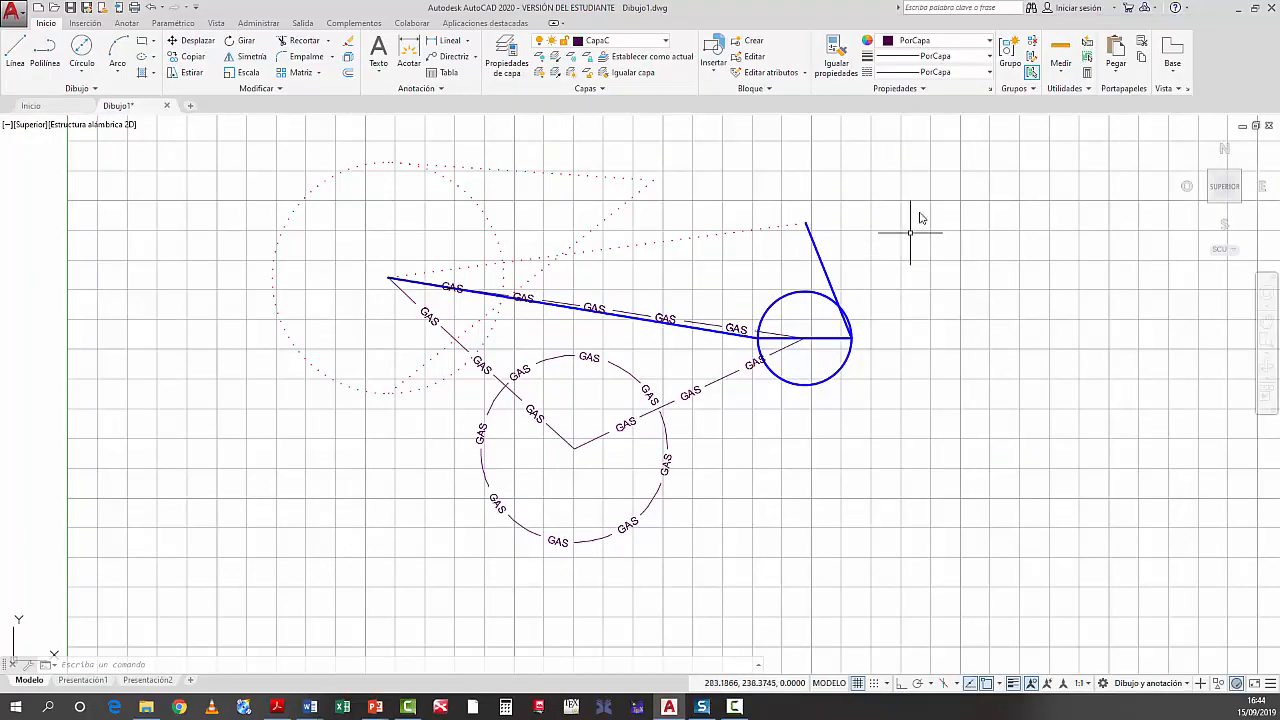
Quick-select all objects in the whole drawing whose layer equals CapaB, and clear the selection
{"action": "left_click", "coordinate": [1089, 42]}
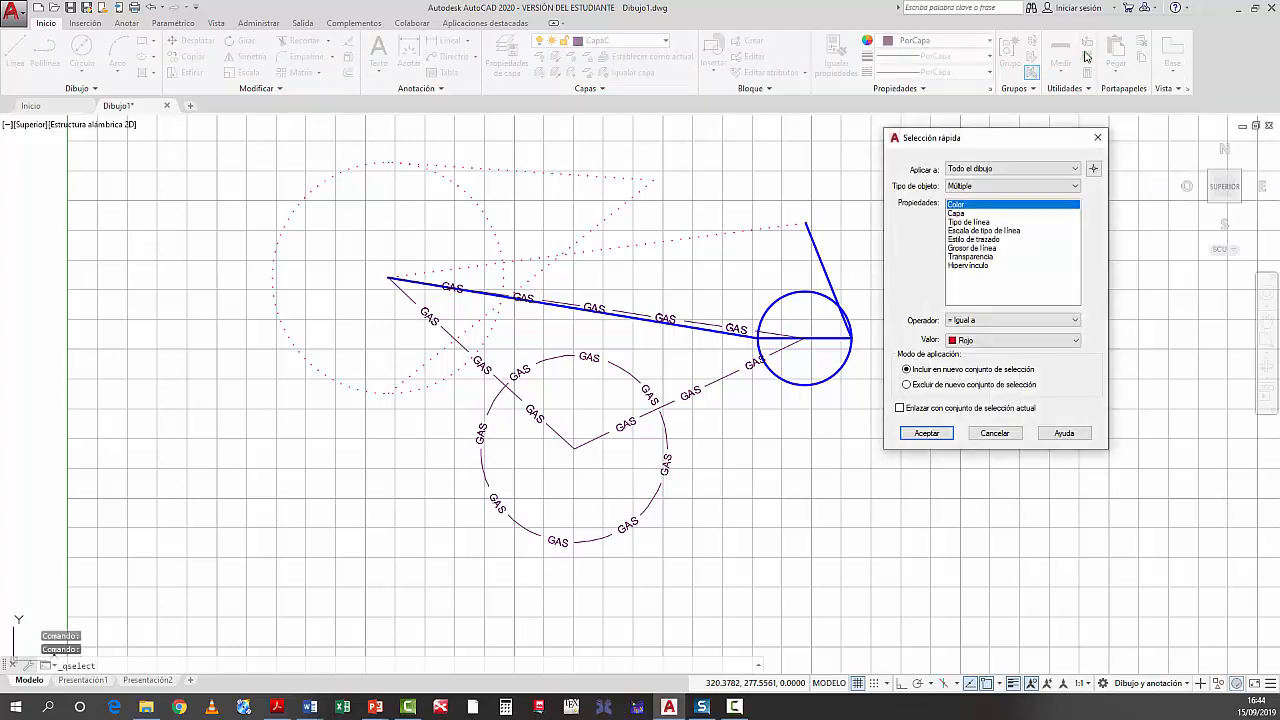
{"action": "left_click_drag", "start_coordinate": [983, 141], "coordinate": [375, 154]}
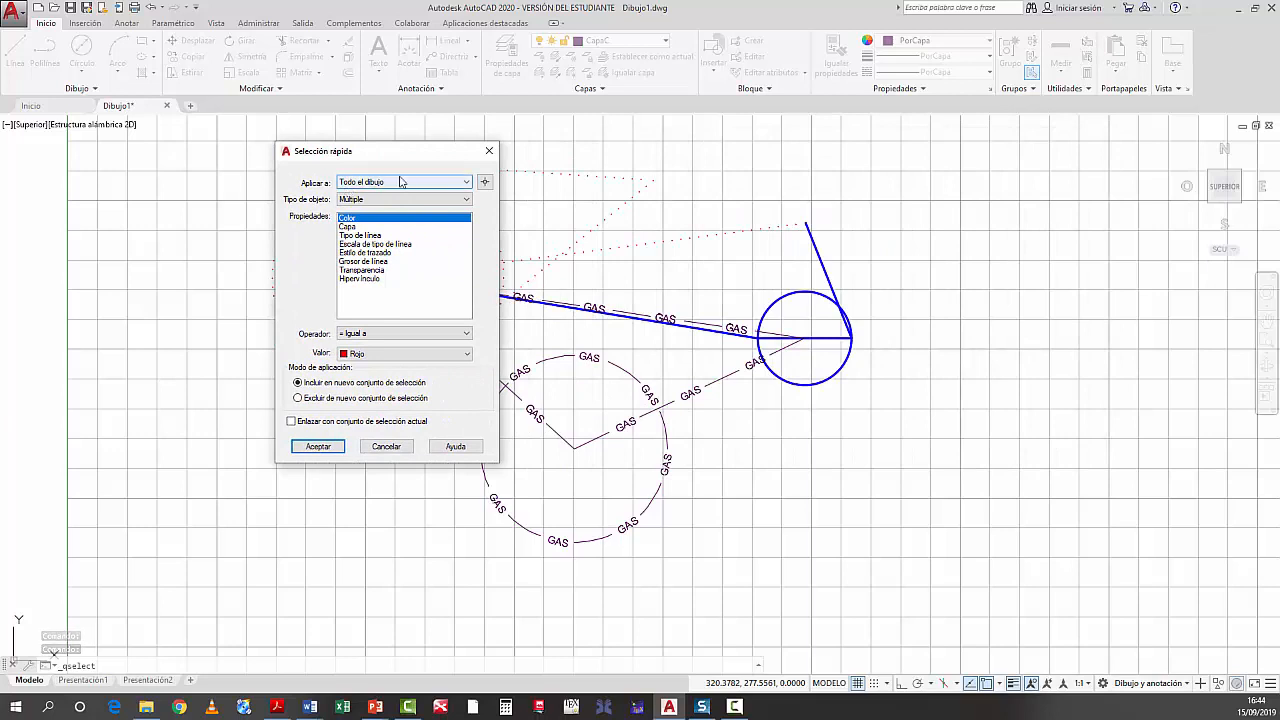
{"action": "left_click", "coordinate": [375, 200]}
{"action": "left_click", "coordinate": [375, 204]}
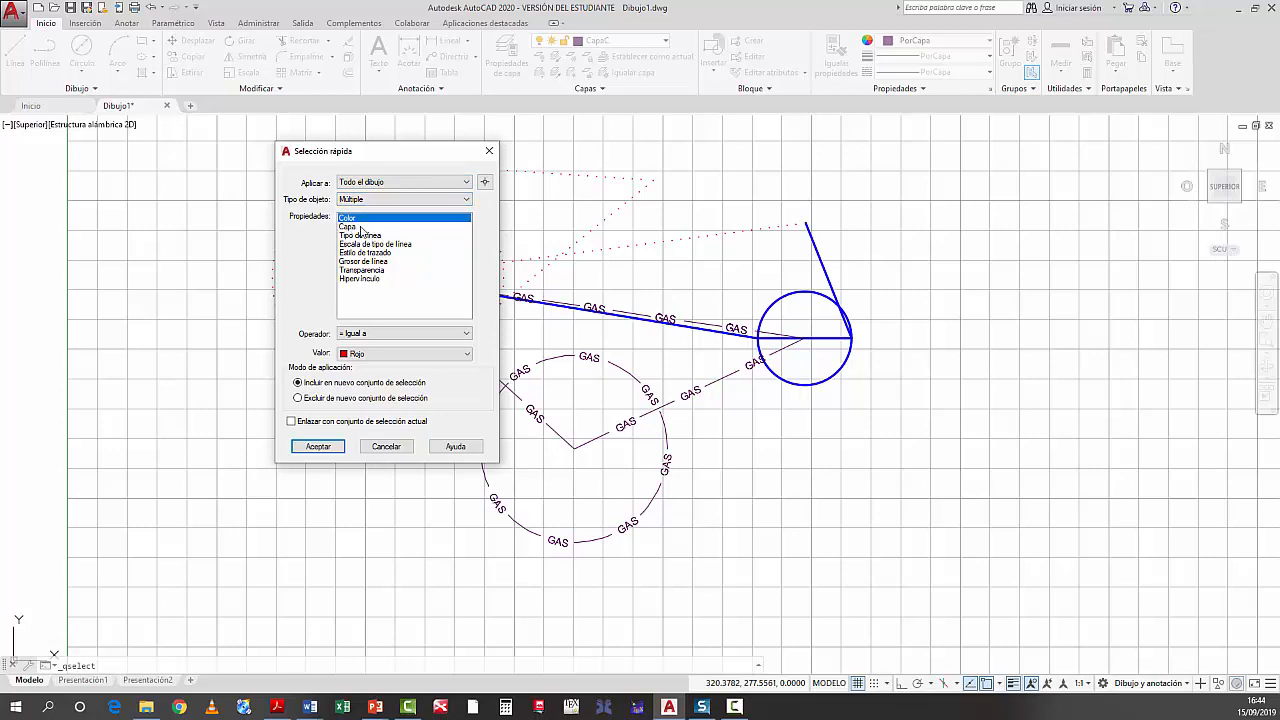
{"action": "left_click", "coordinate": [364, 227]}
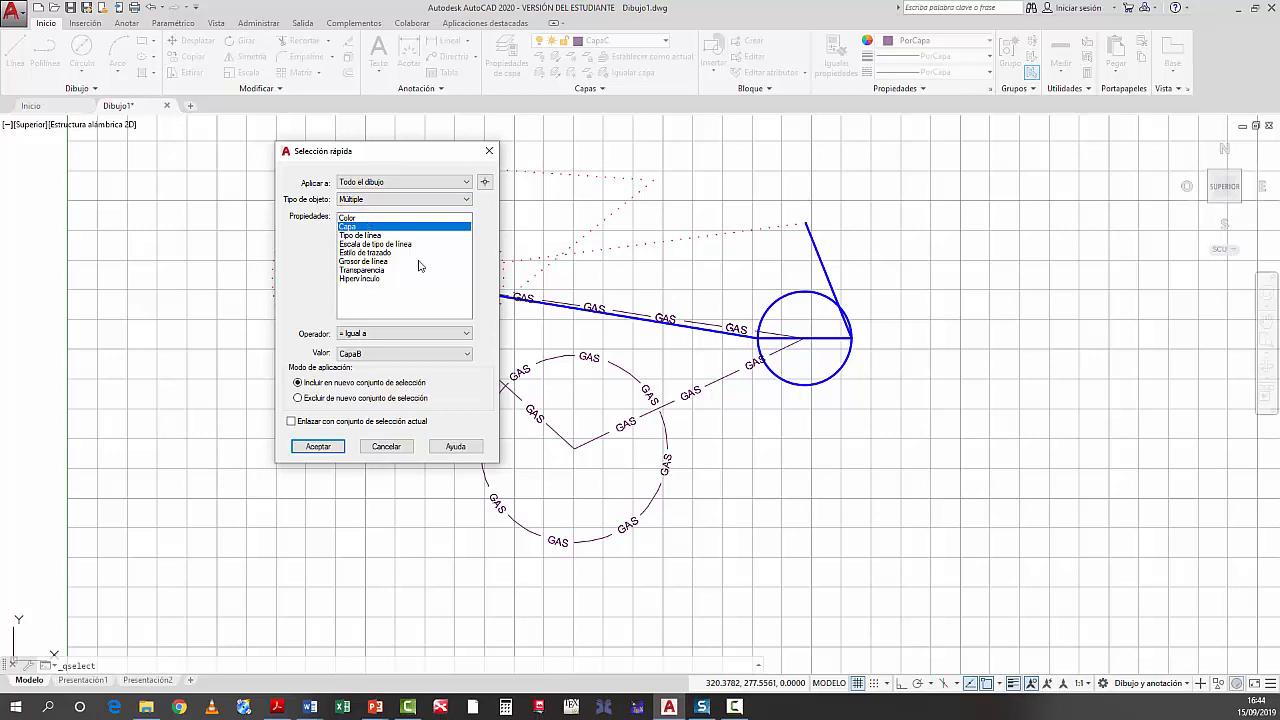
{"action": "left_click", "coordinate": [401, 356]}
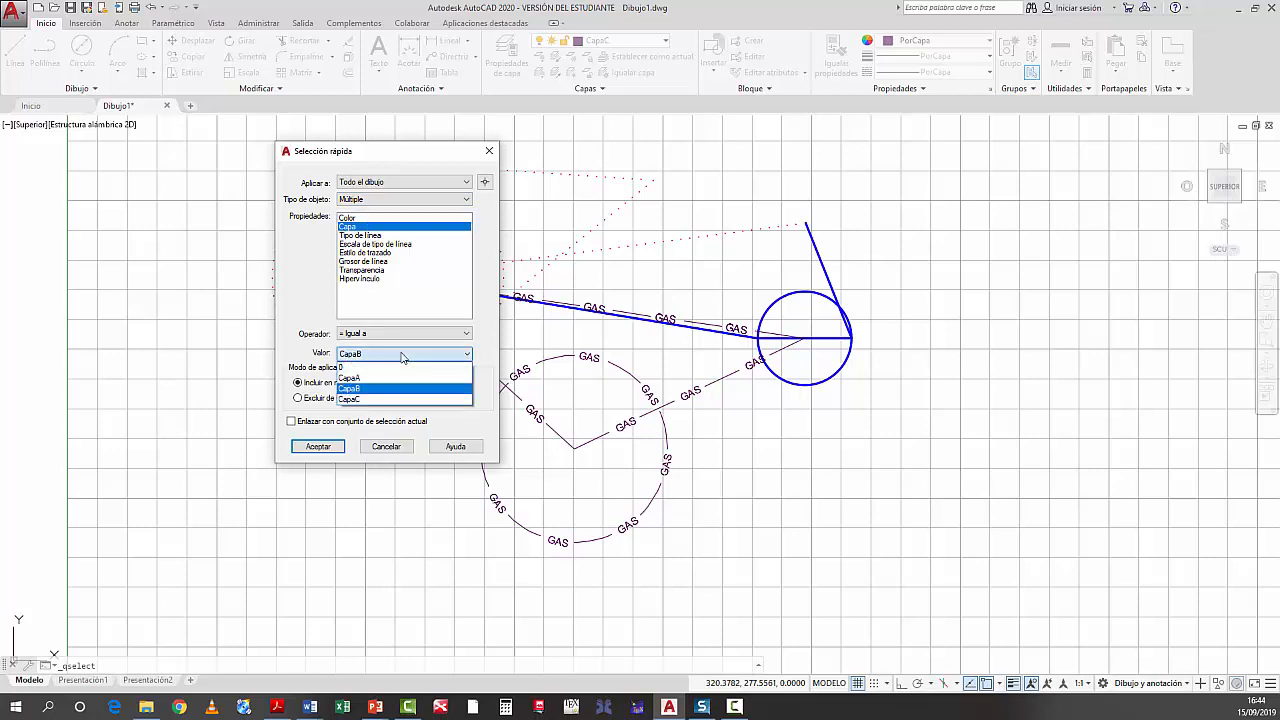
{"action": "left_click", "coordinate": [401, 356]}
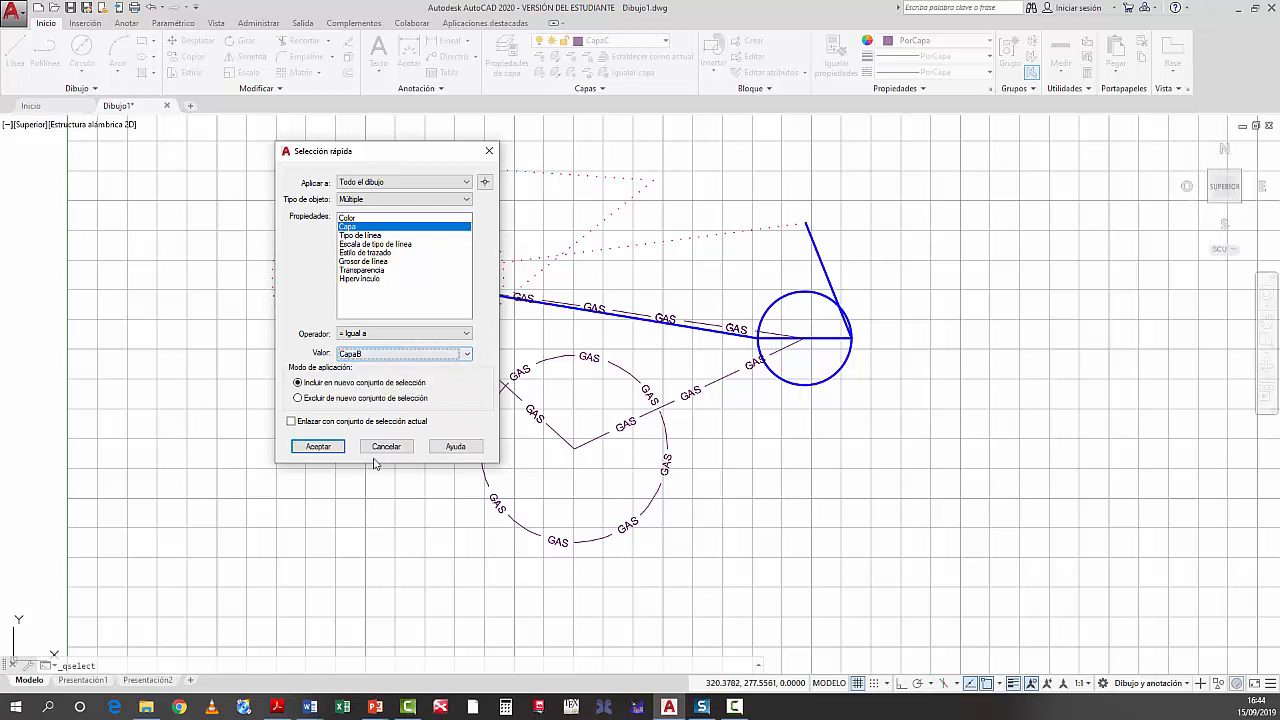
{"action": "left_click", "coordinate": [318, 446]}
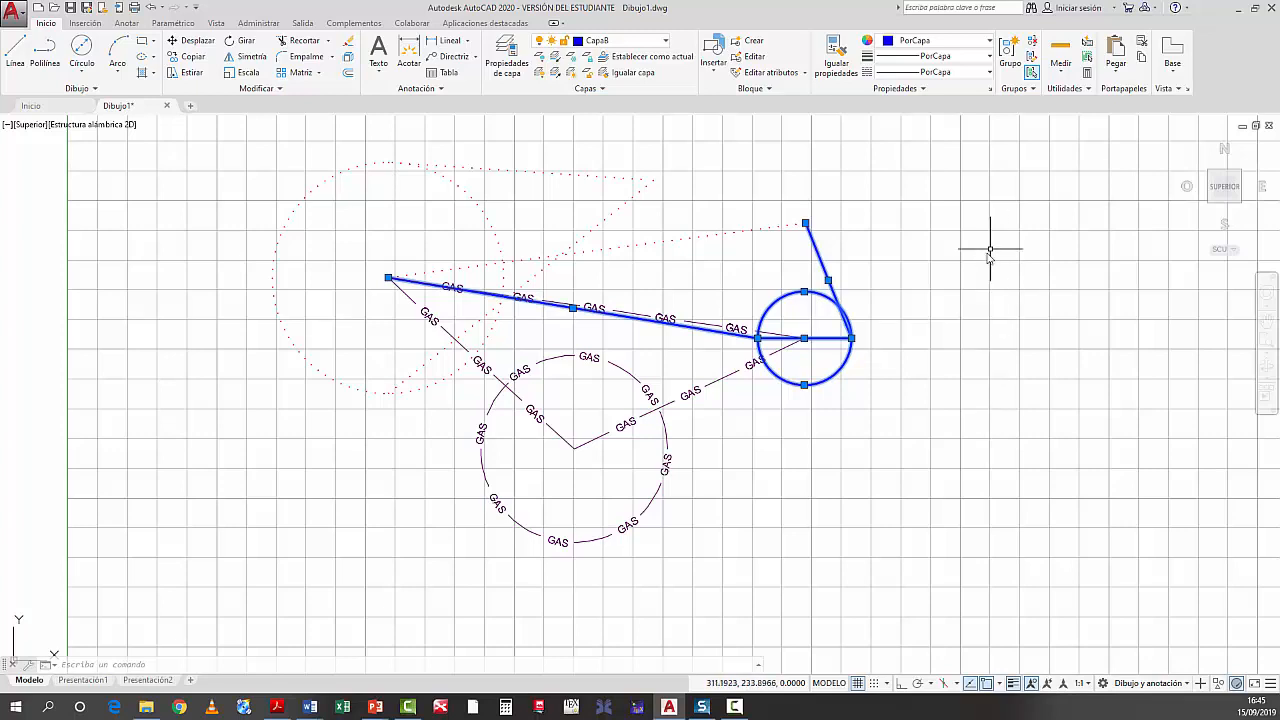
{"action": "key", "text": "Escape"}
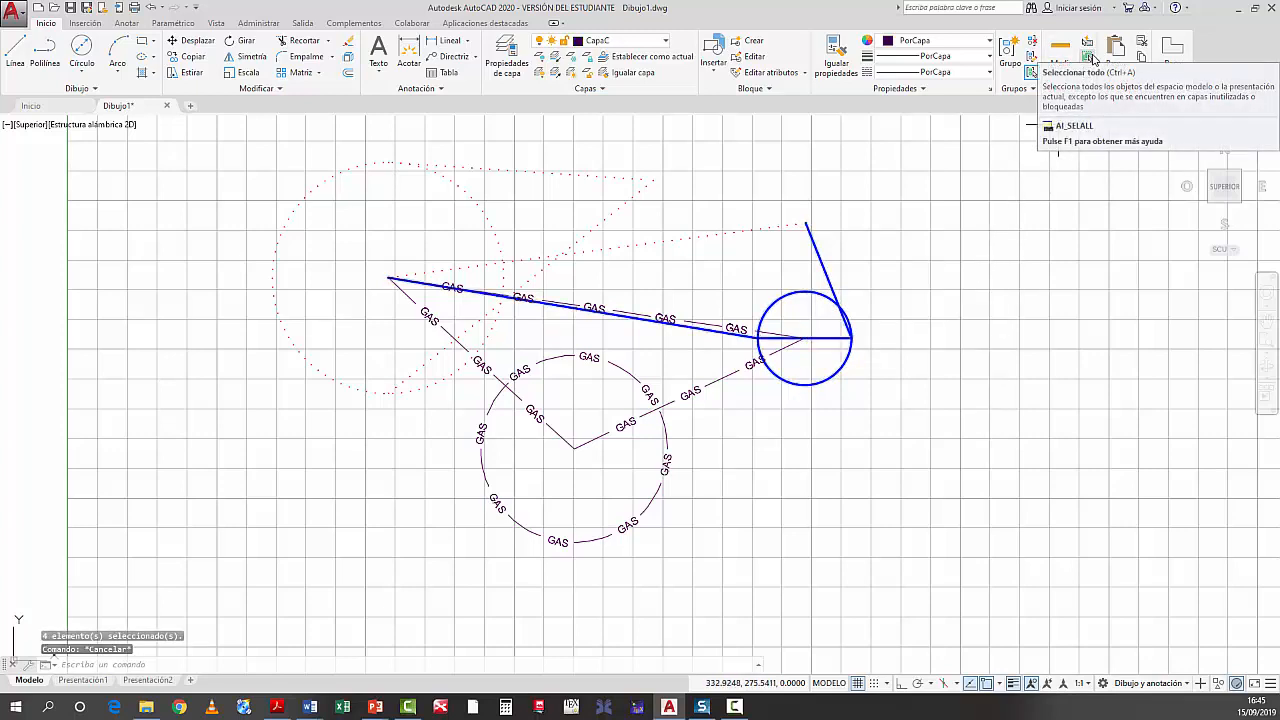
Select every object in the drawing at once and clear the selection
{"action": "left_click", "coordinate": [1090, 58]}
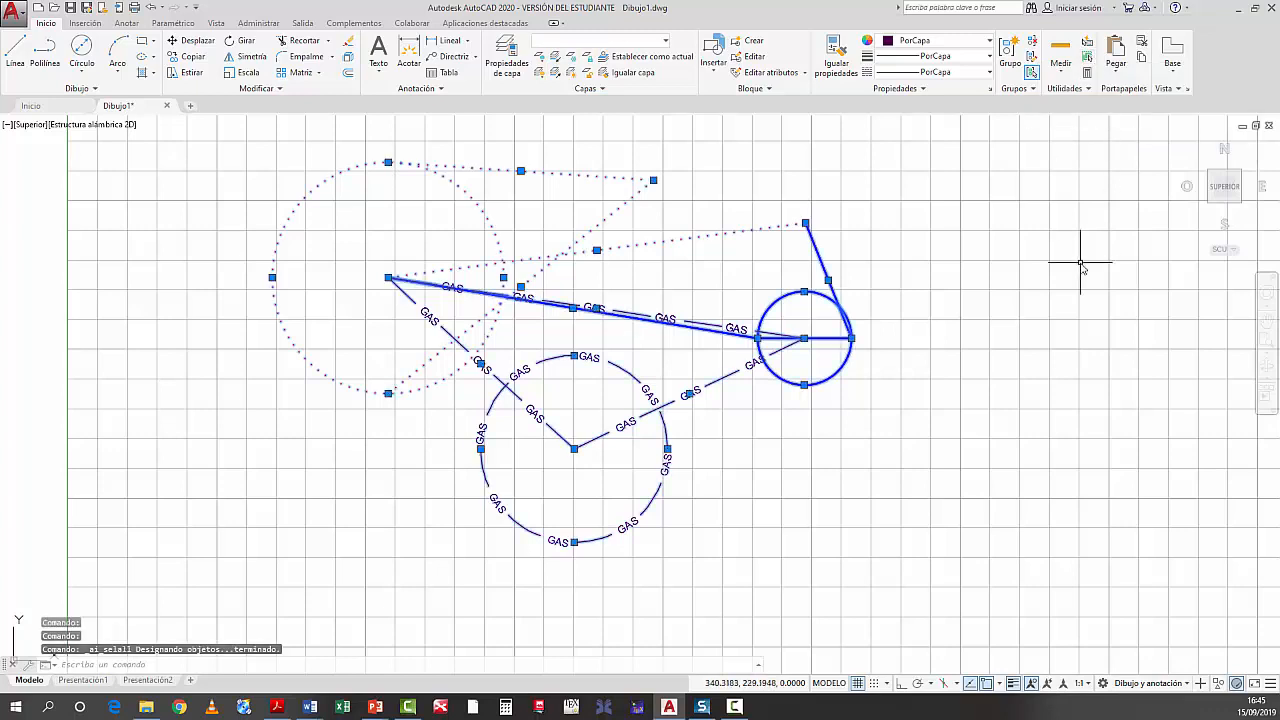
{"action": "key", "text": "Escape"}
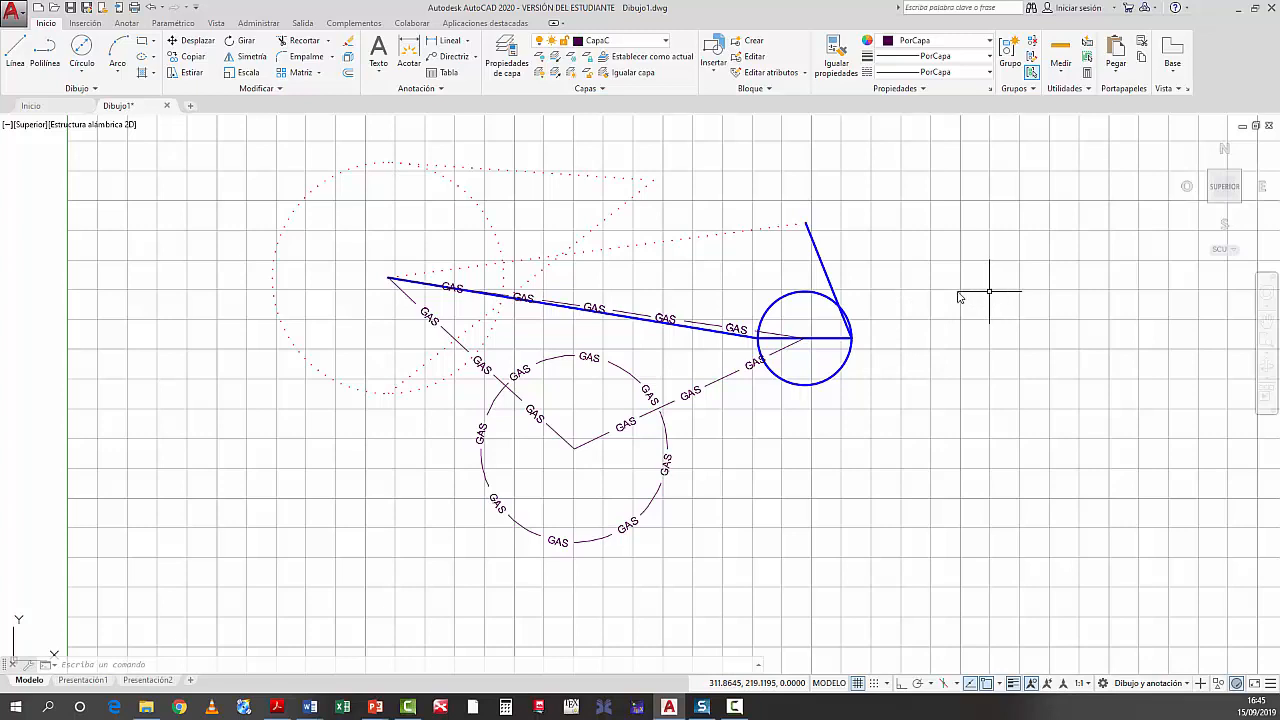
Reassign the lower GAS circle and the GAS line from its centre to the blue circle's centre to layer CapaA, and clear the selection
{"action": "left_click", "coordinate": [645, 390]}
{"action": "left_click", "coordinate": [642, 415]}
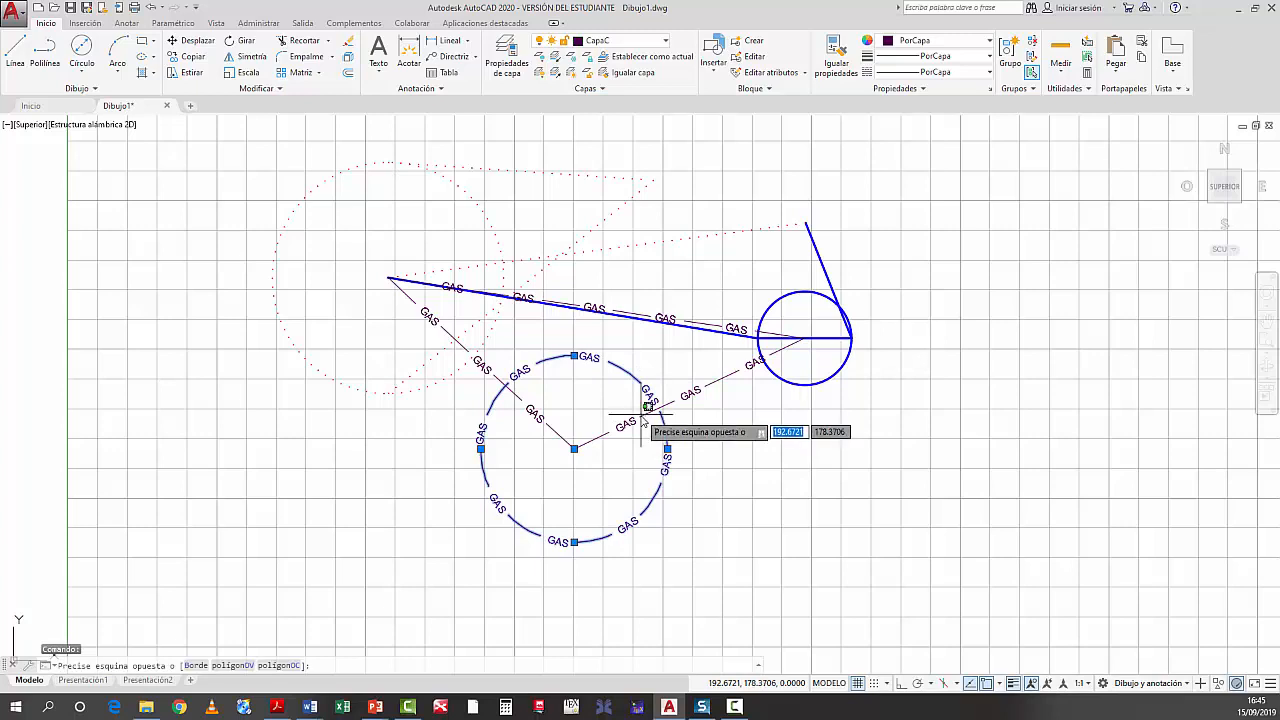
{"action": "left_click", "coordinate": [636, 418]}
{"action": "left_click", "coordinate": [627, 423]}
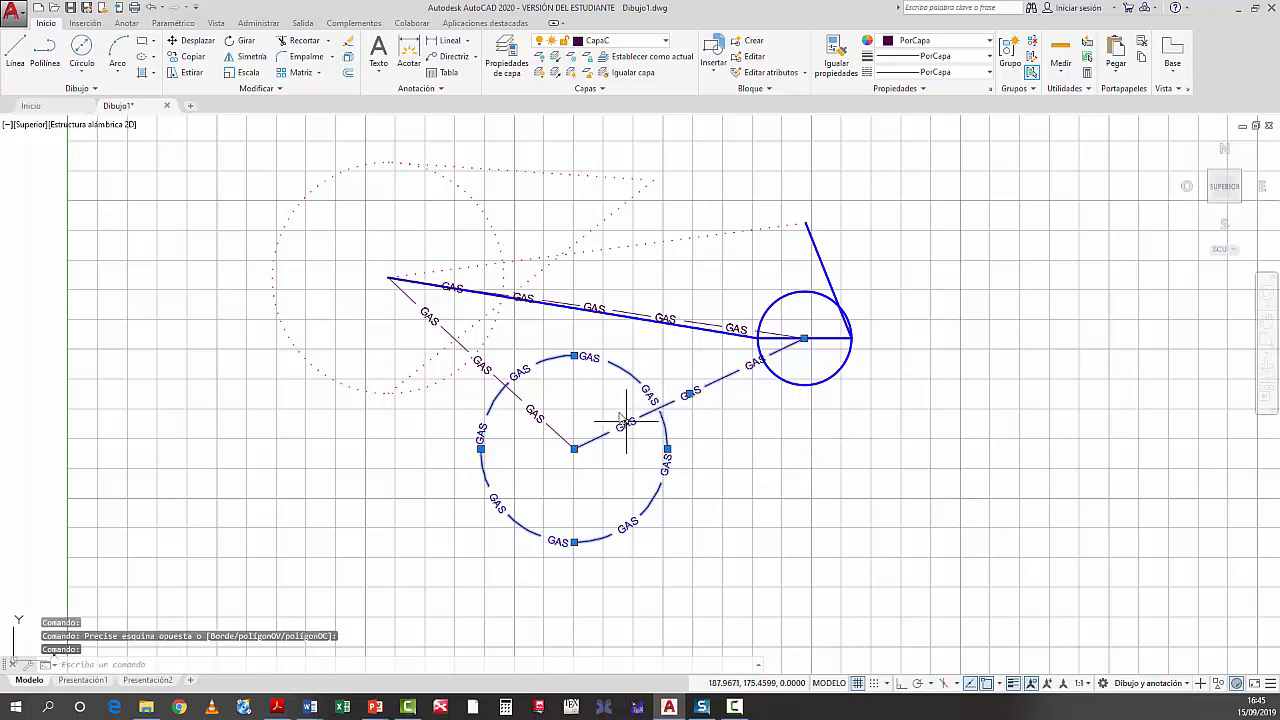
{"action": "left_click", "coordinate": [645, 42]}
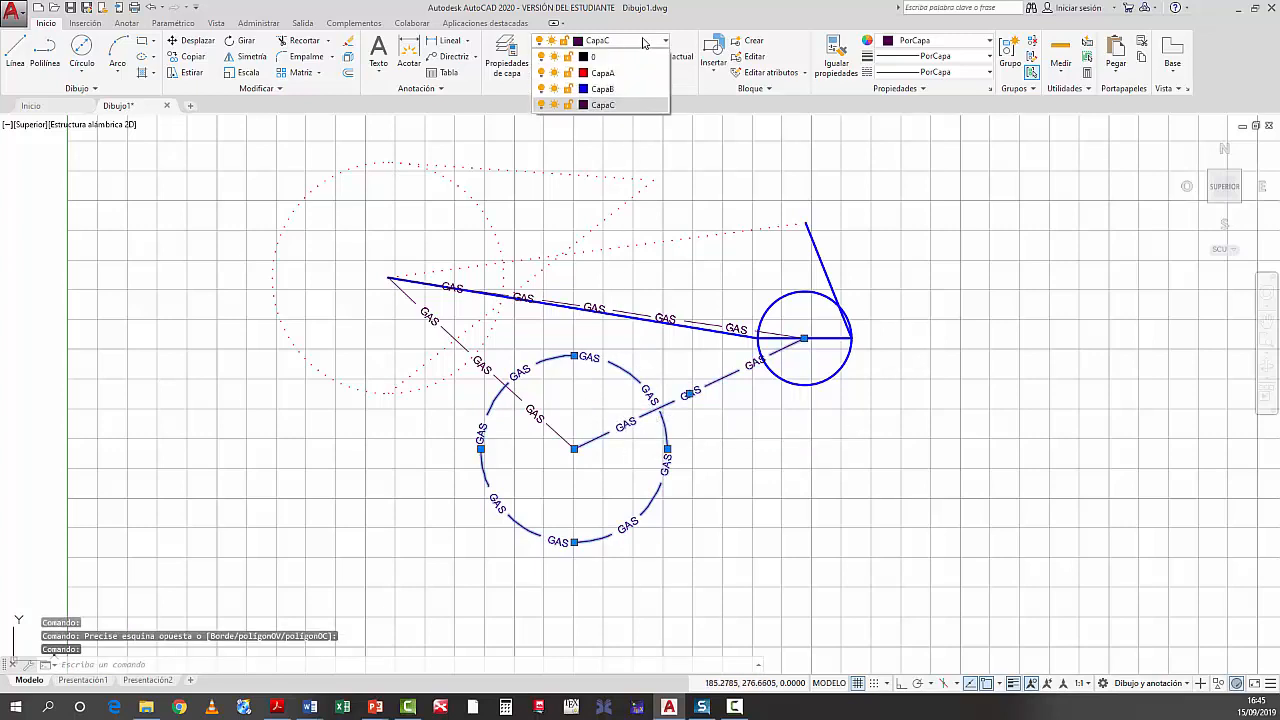
{"action": "left_click", "coordinate": [620, 73]}
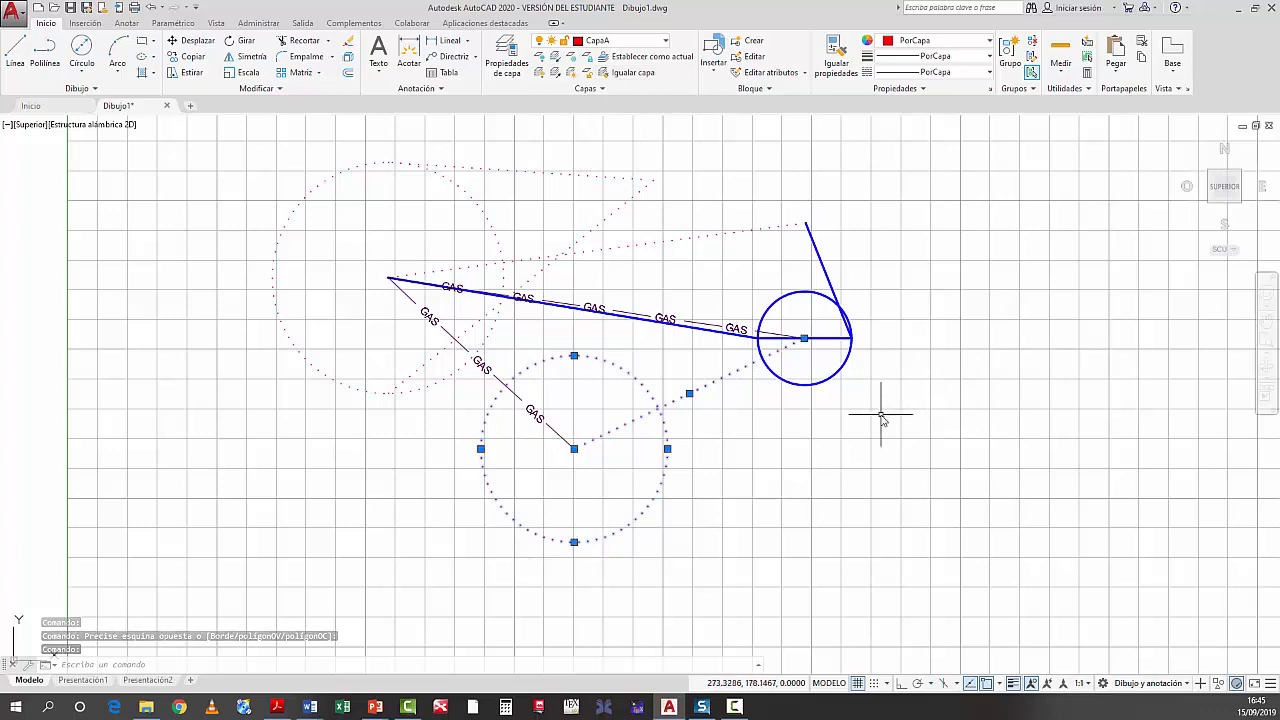
{"action": "key", "text": "Escape"}
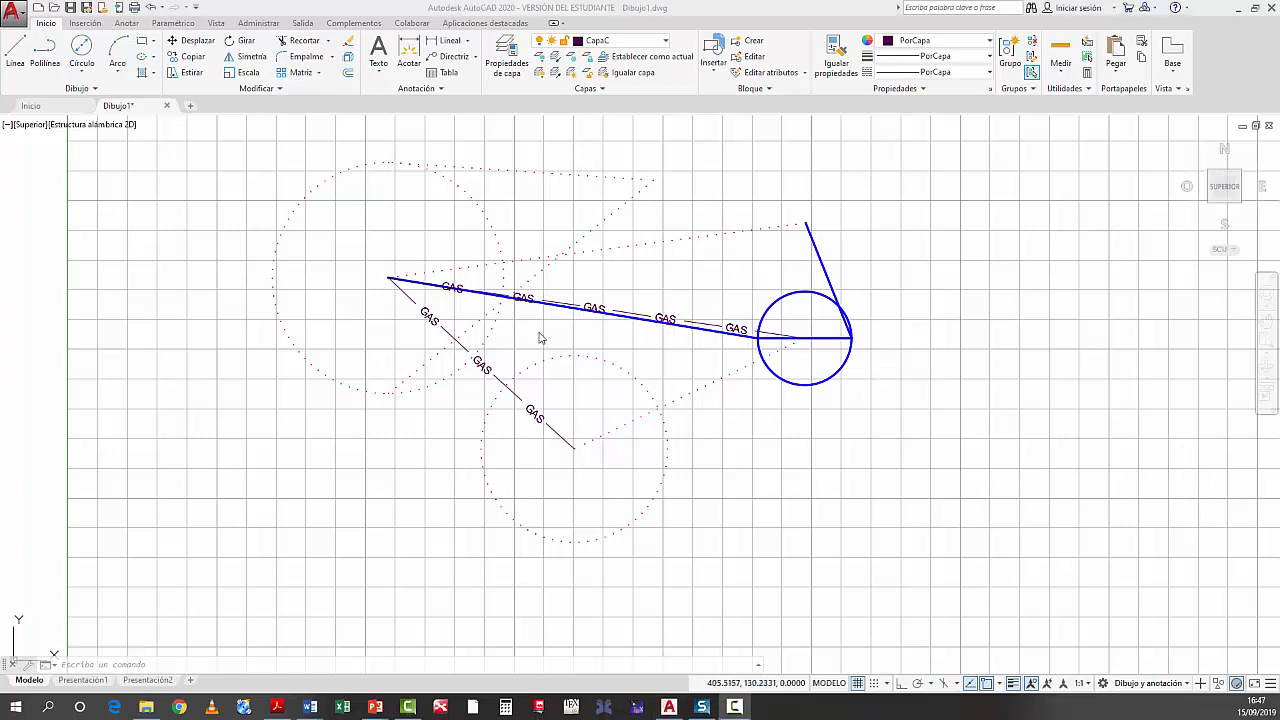
Switch to the running PowerPoint slide show and advance past the "Dibujar en capas" slide
{"action": "left_click", "coordinate": [597, 92]}
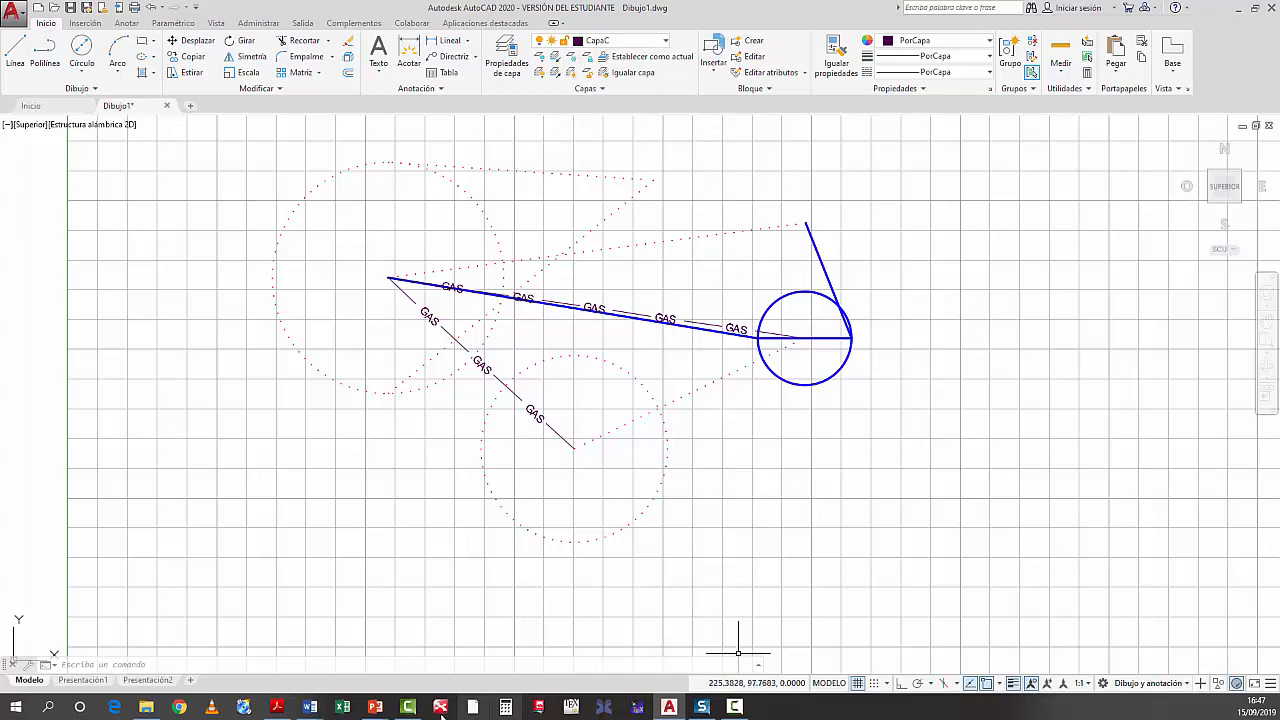
{"action": "mouse_move", "coordinate": [375, 705]}
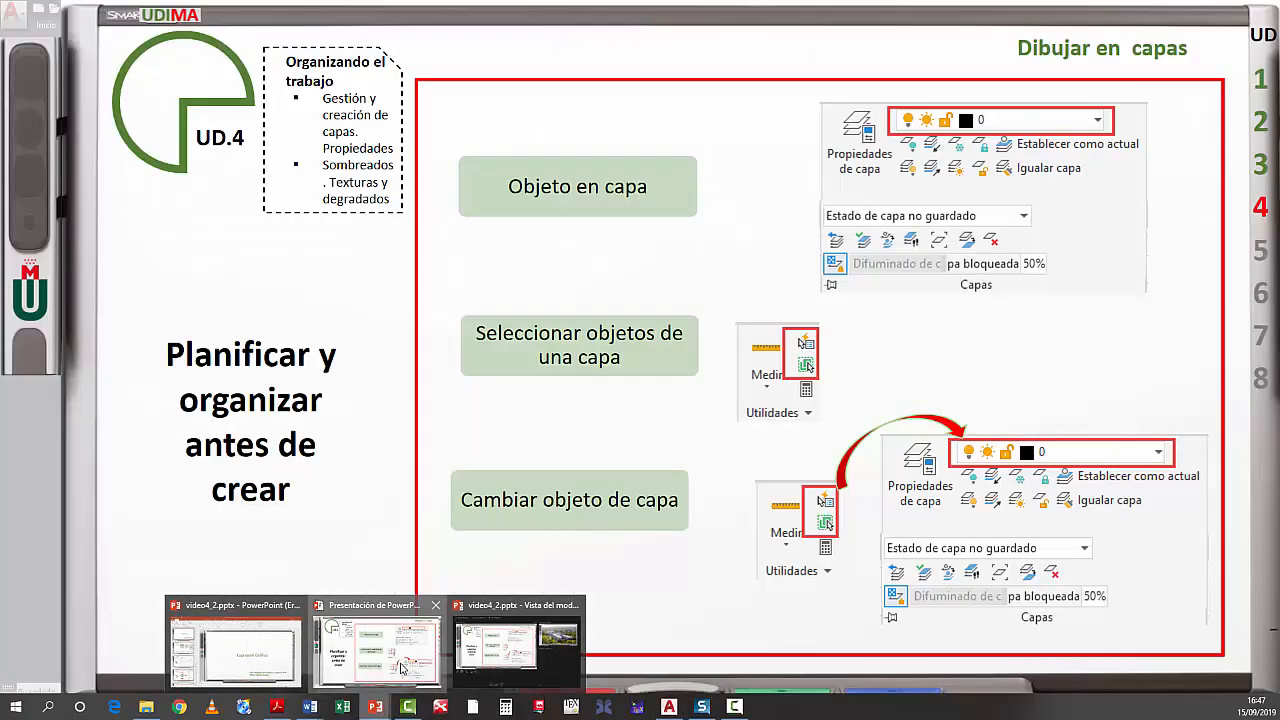
{"action": "left_click", "coordinate": [428, 679]}
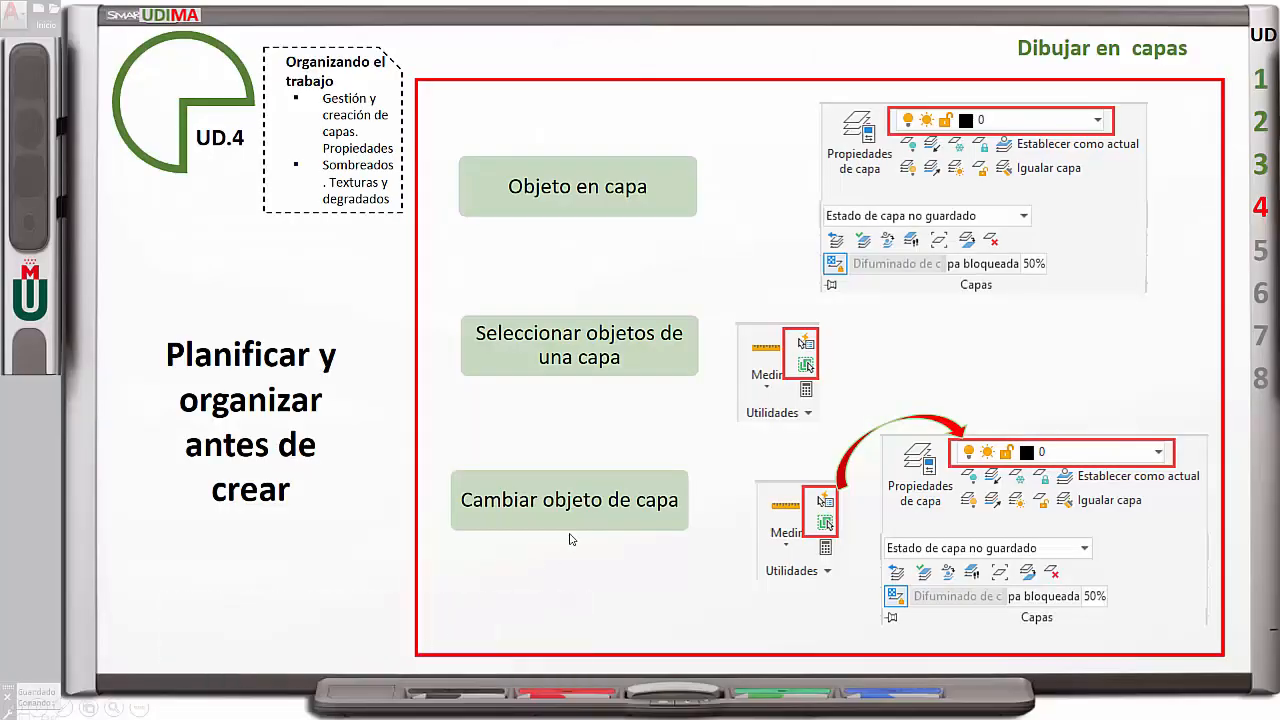
{"action": "left_click", "coordinate": [503, 366]}
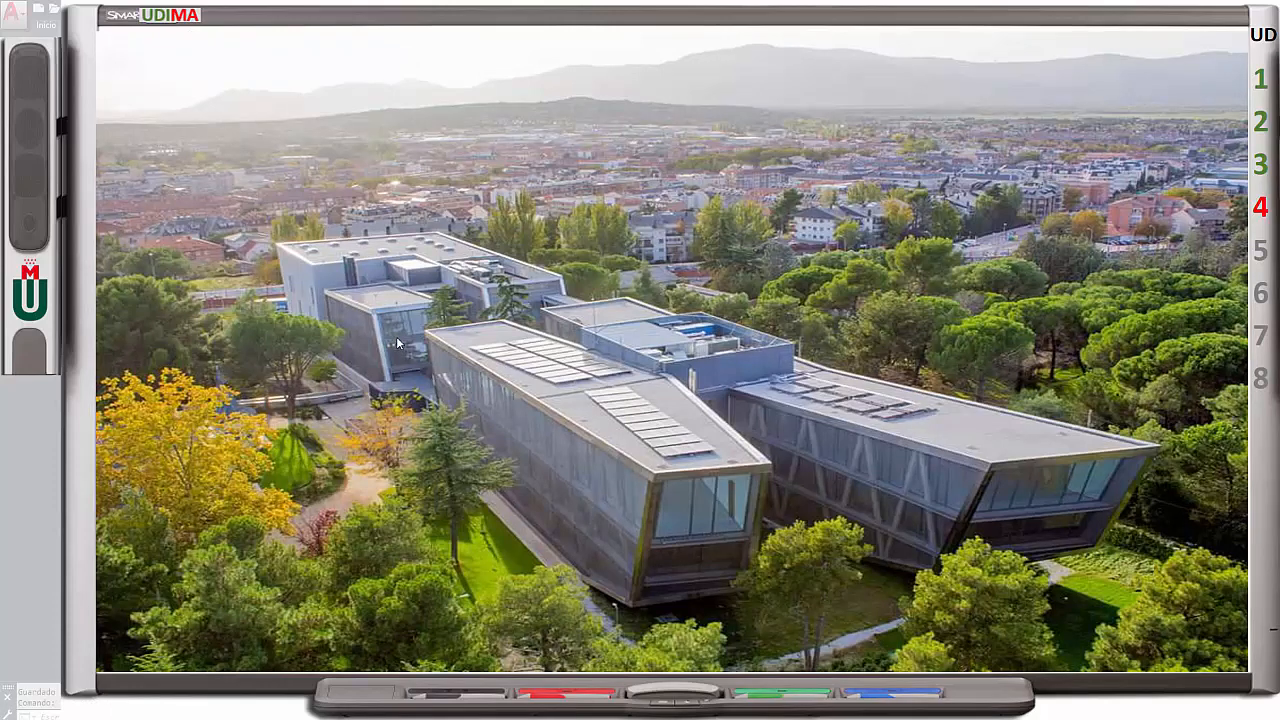